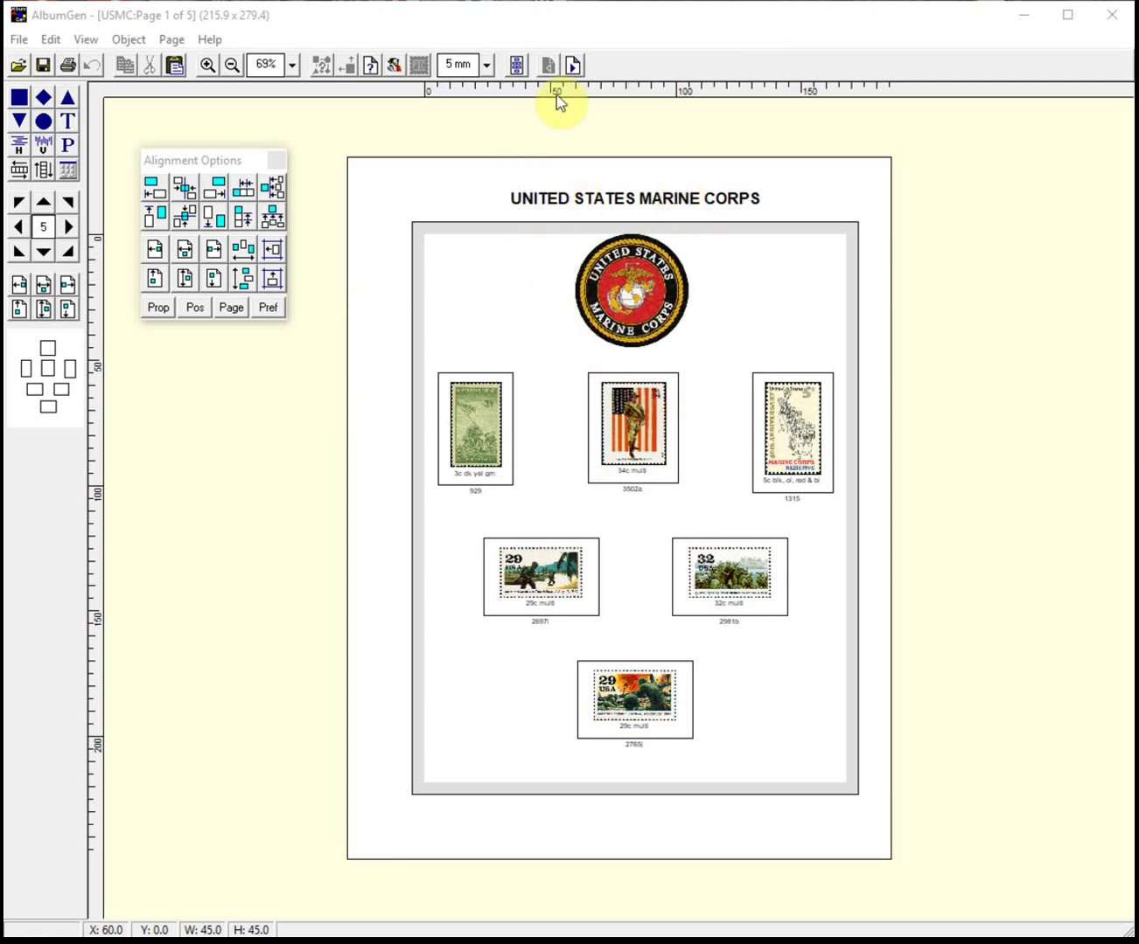
Step: Look through the first four pages of the finished USMC album, returning to page 1
click(574, 66)
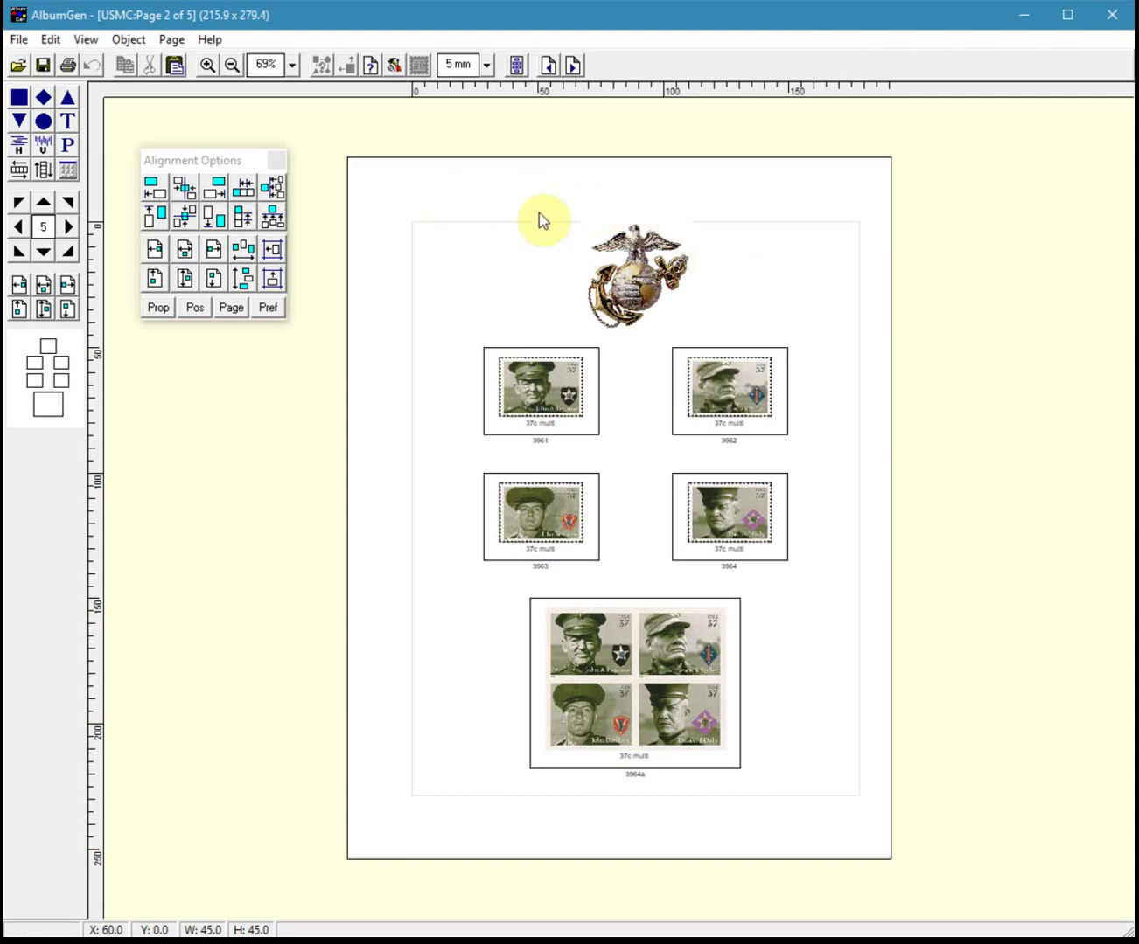
click(574, 67)
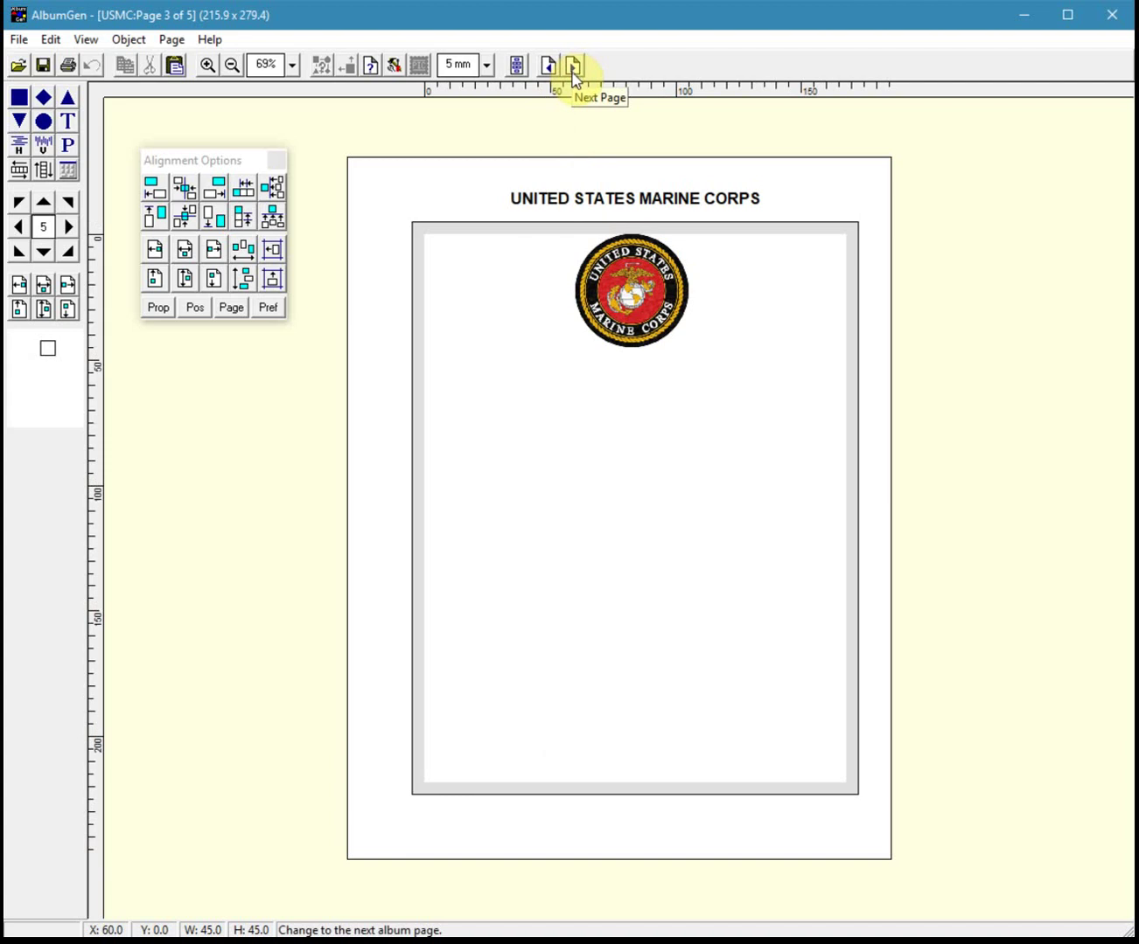
click(574, 67)
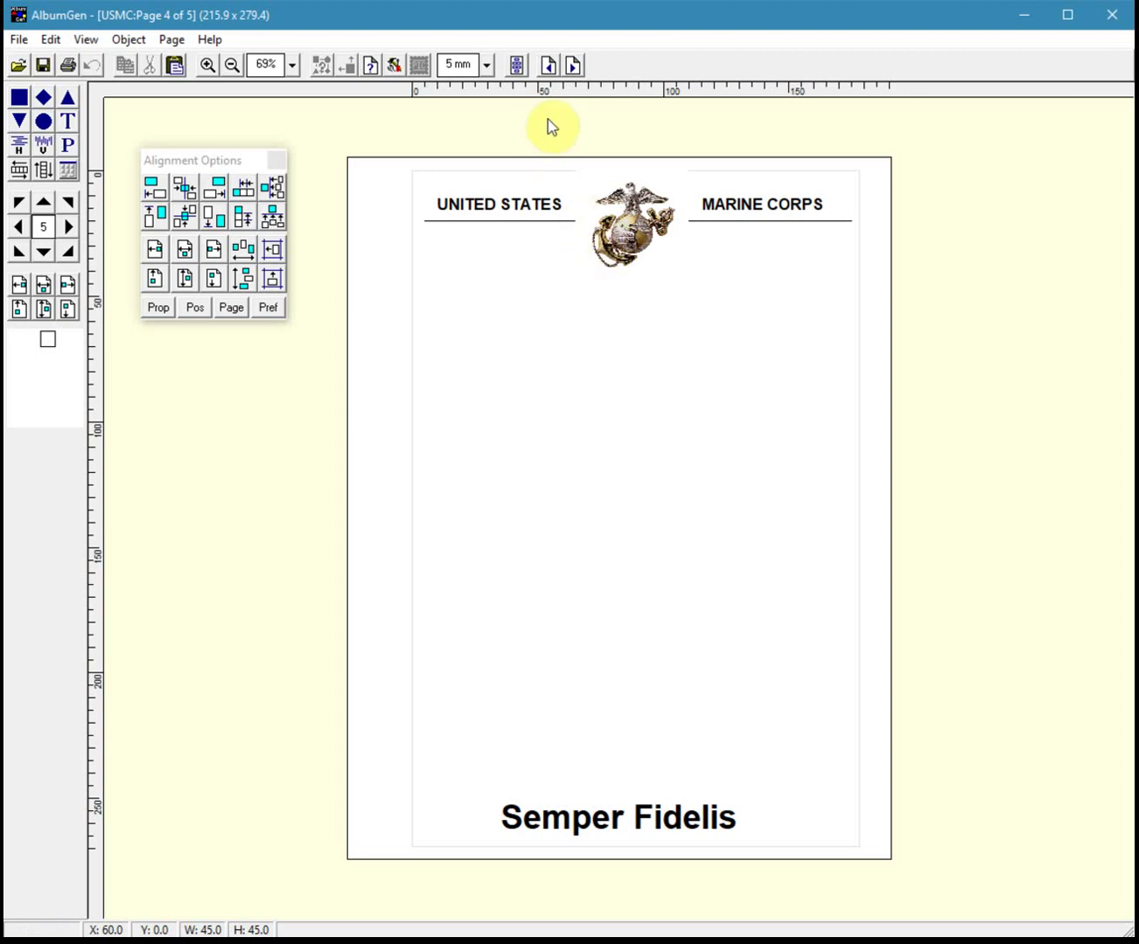
click(549, 67)
click(547, 68)
click(546, 68)
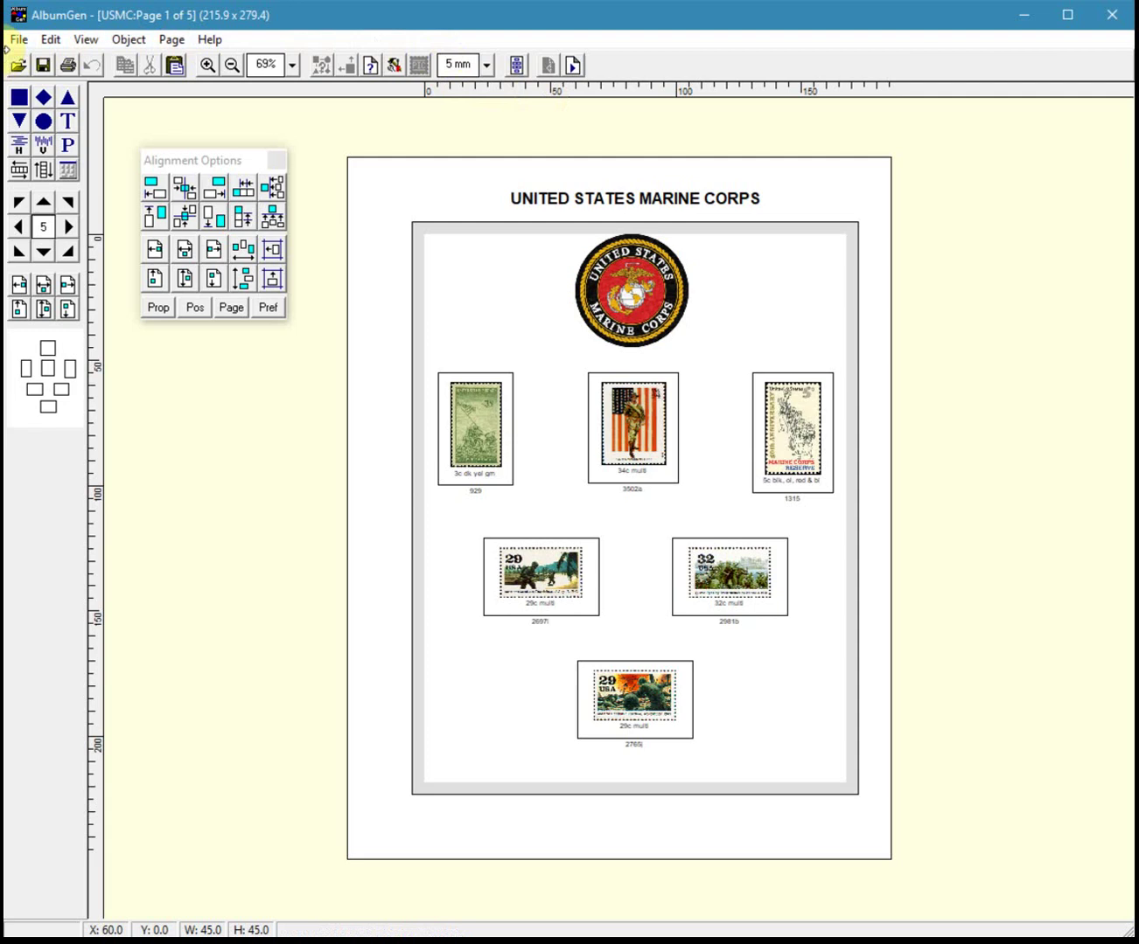
Step: Start a new album and place a 45 by 30 mm rectangle near the upper-left corner of the blank page
click(19, 40)
click(45, 65)
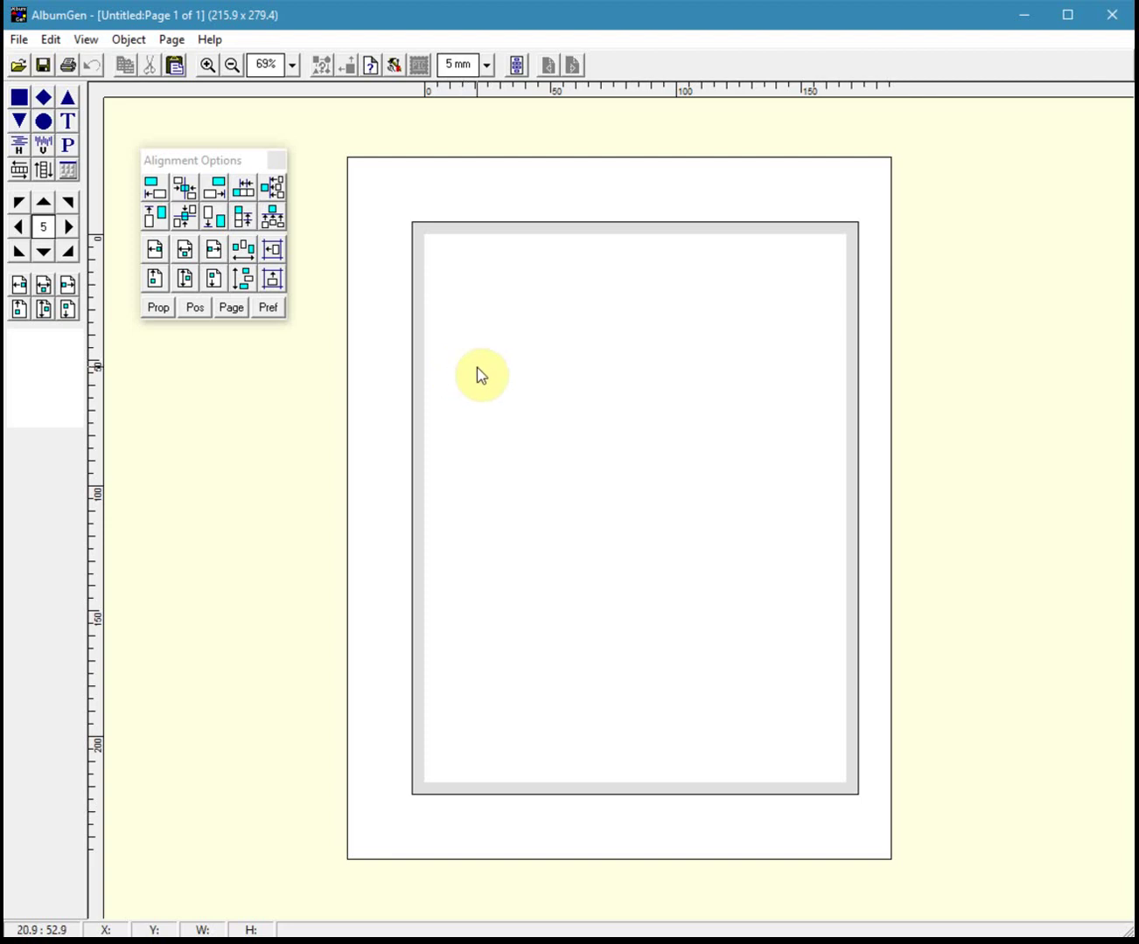
click(19, 97)
click(476, 283)
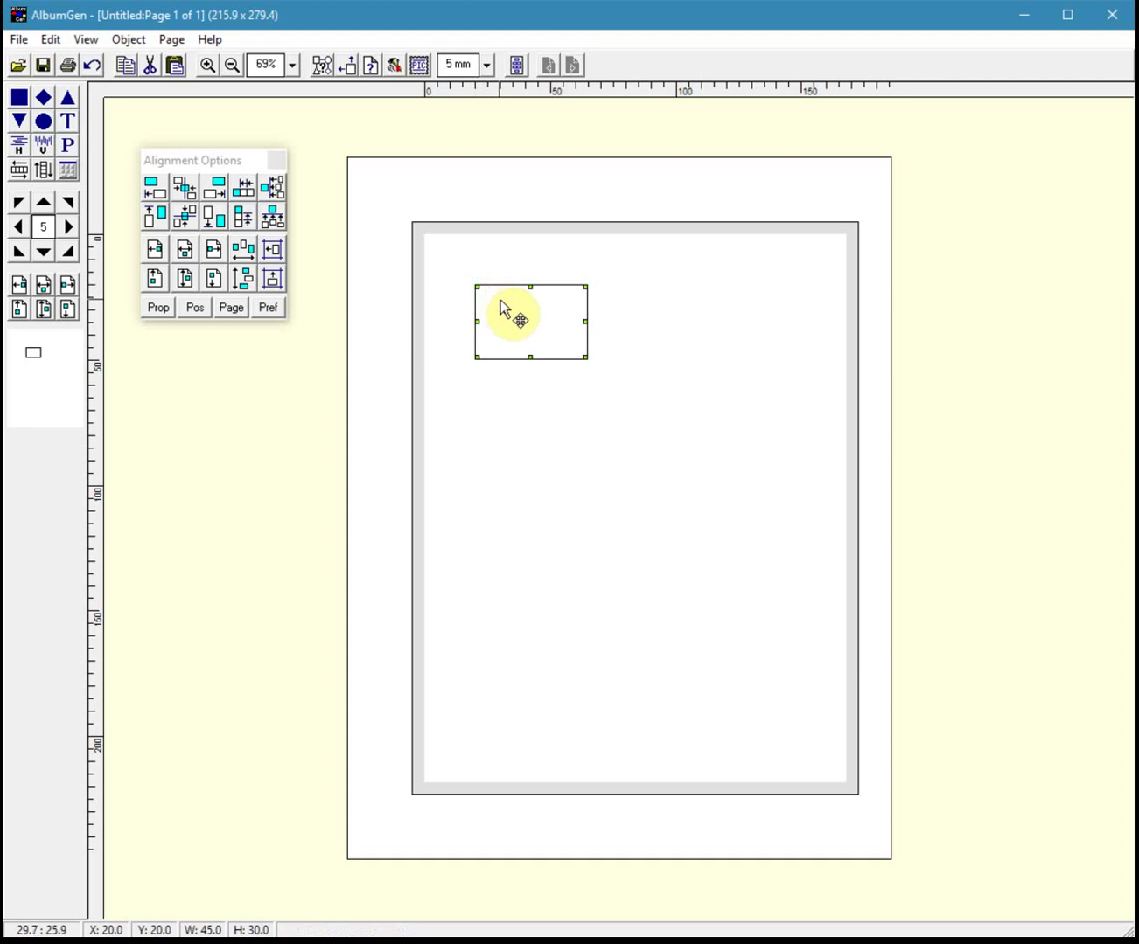
Step: Add the picture USMC.bmp to the rectangle
right_click(508, 304)
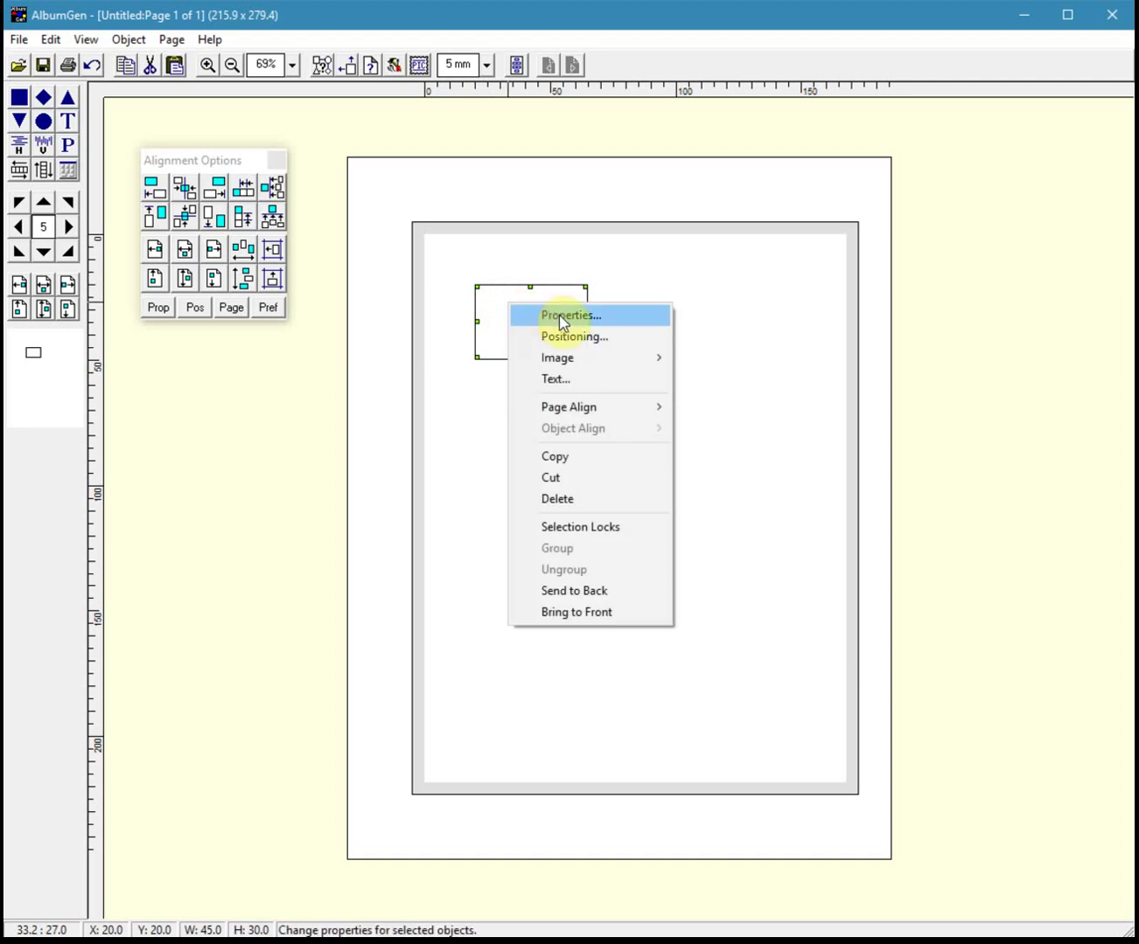
mouse_move(576, 357)
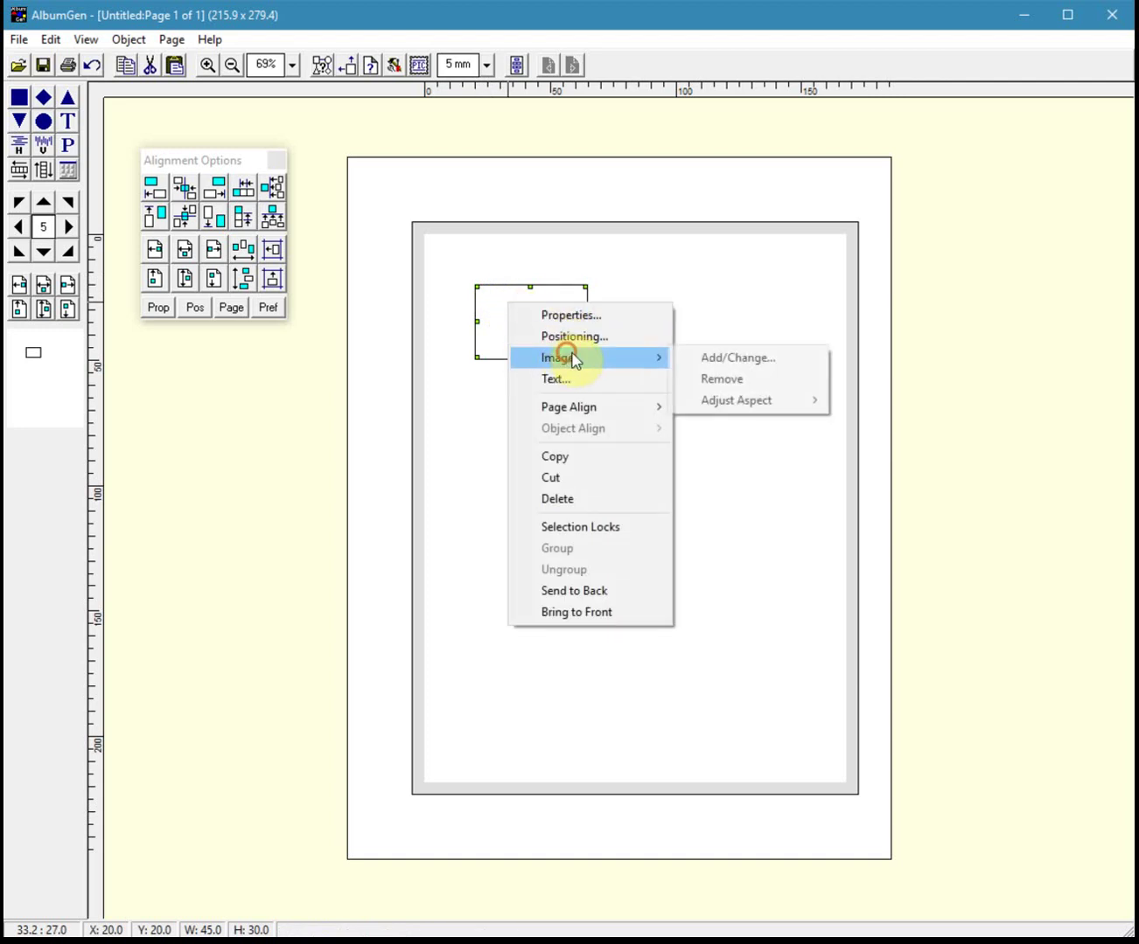
click(722, 358)
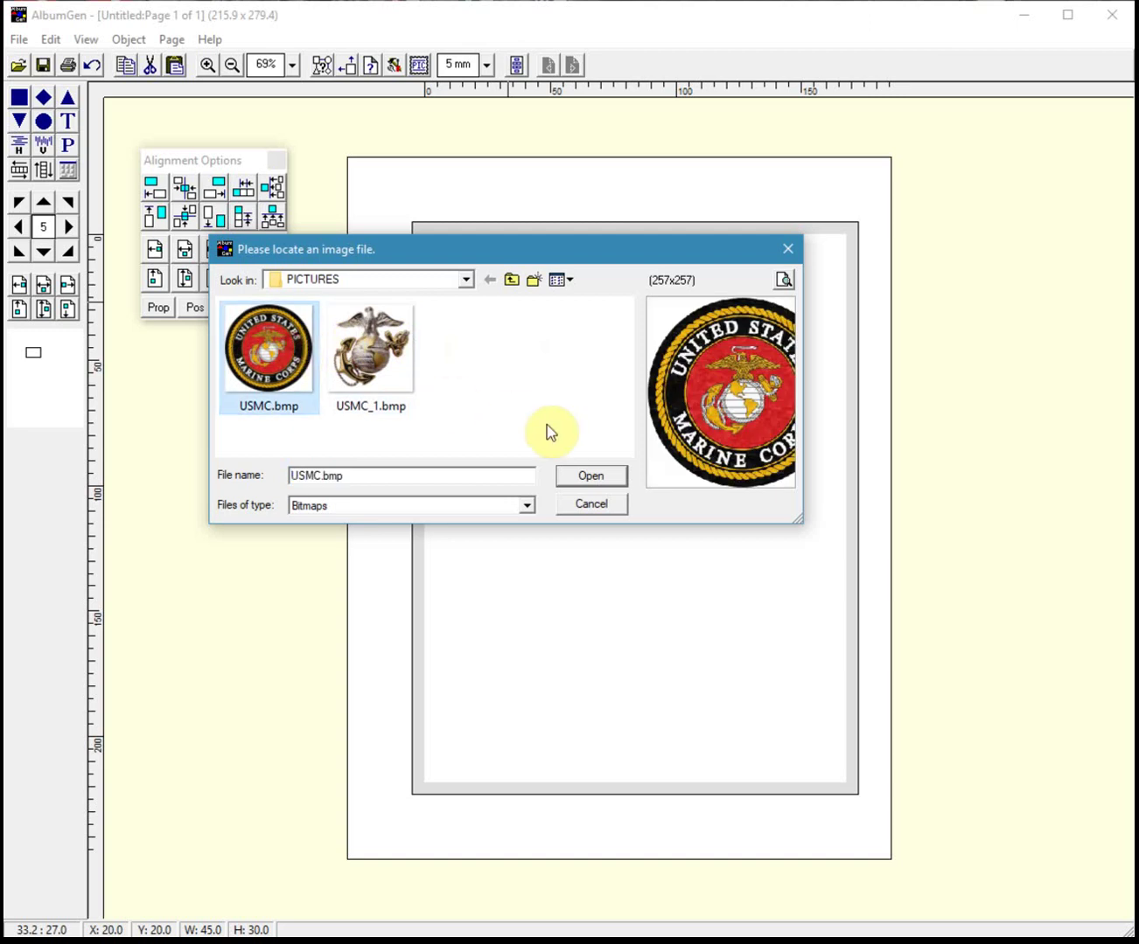
click(590, 479)
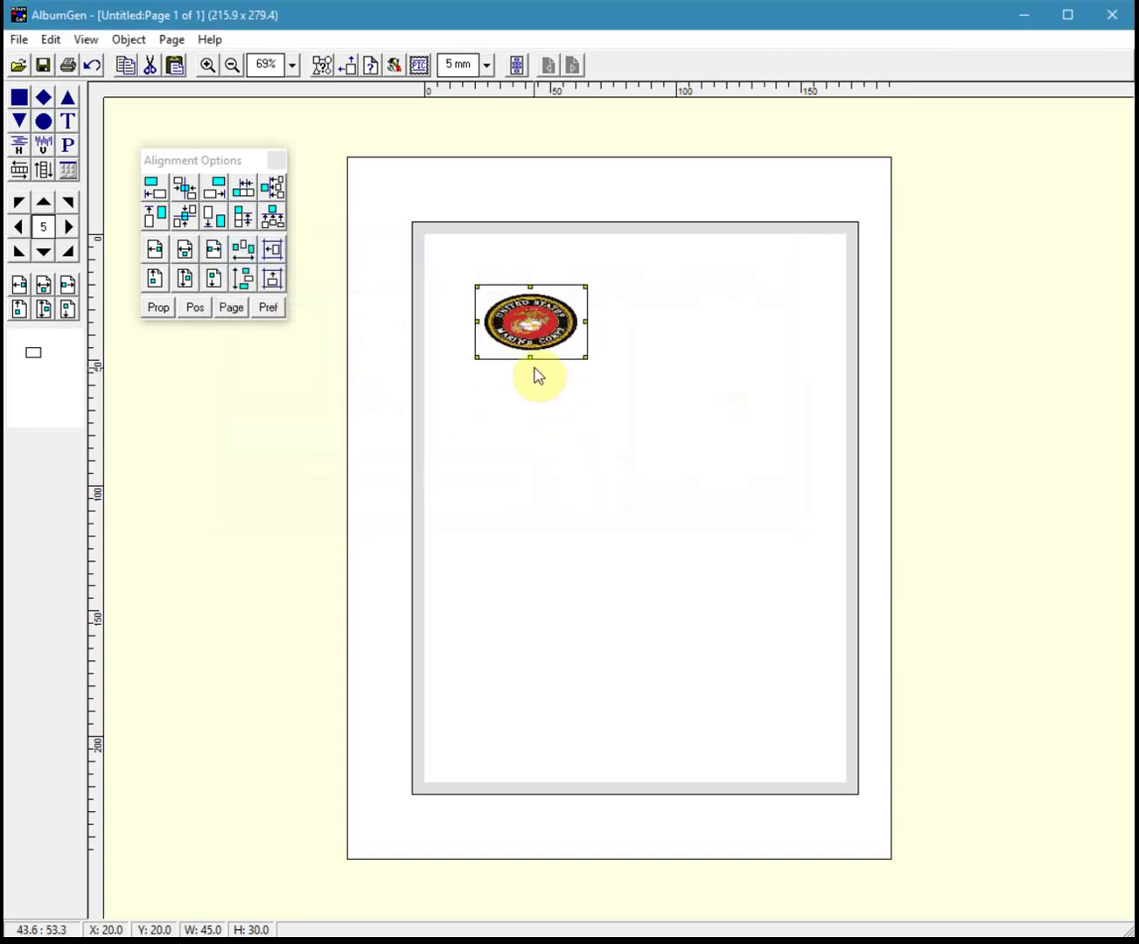
Step: Set the emblem rectangle's height to 45, its space inside the frame to 0 and its border style to No Border
right_click(531, 306)
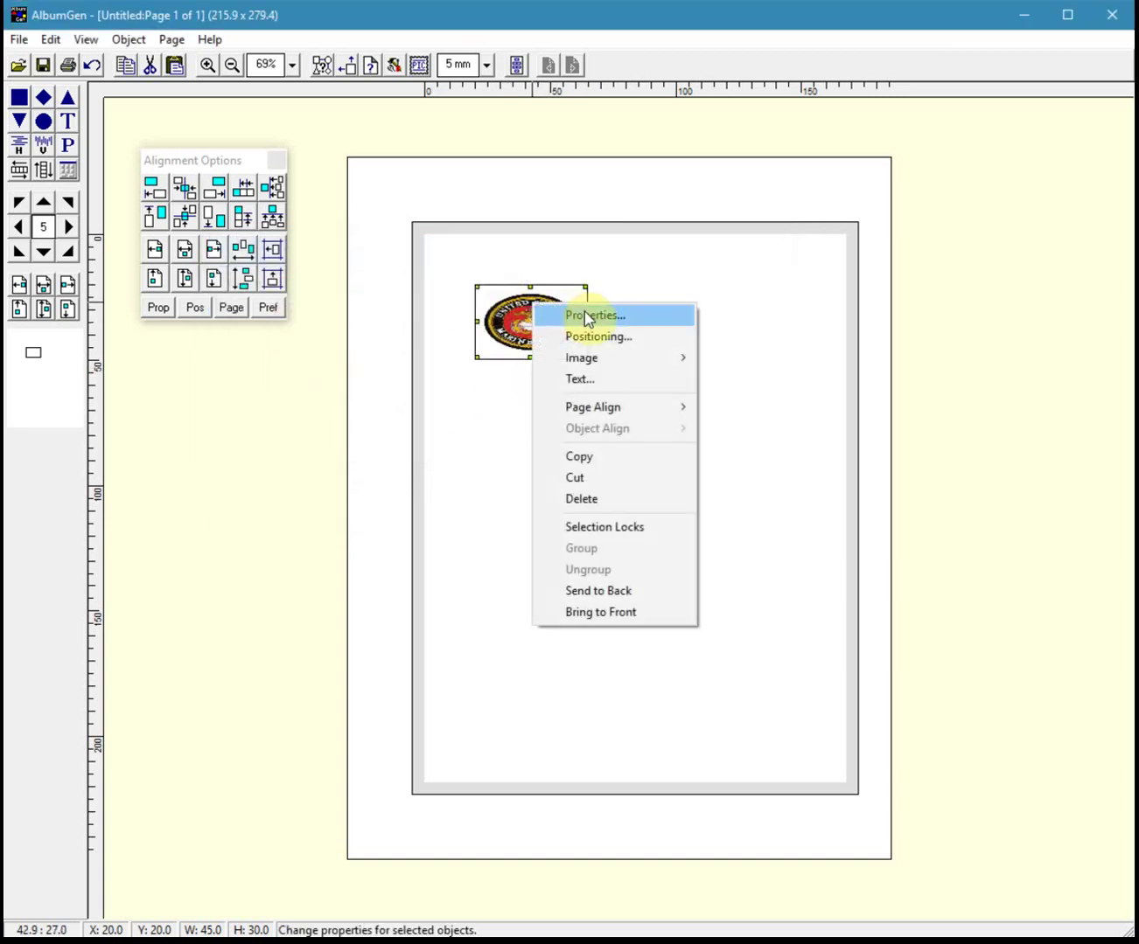
click(588, 315)
double_click(567, 427)
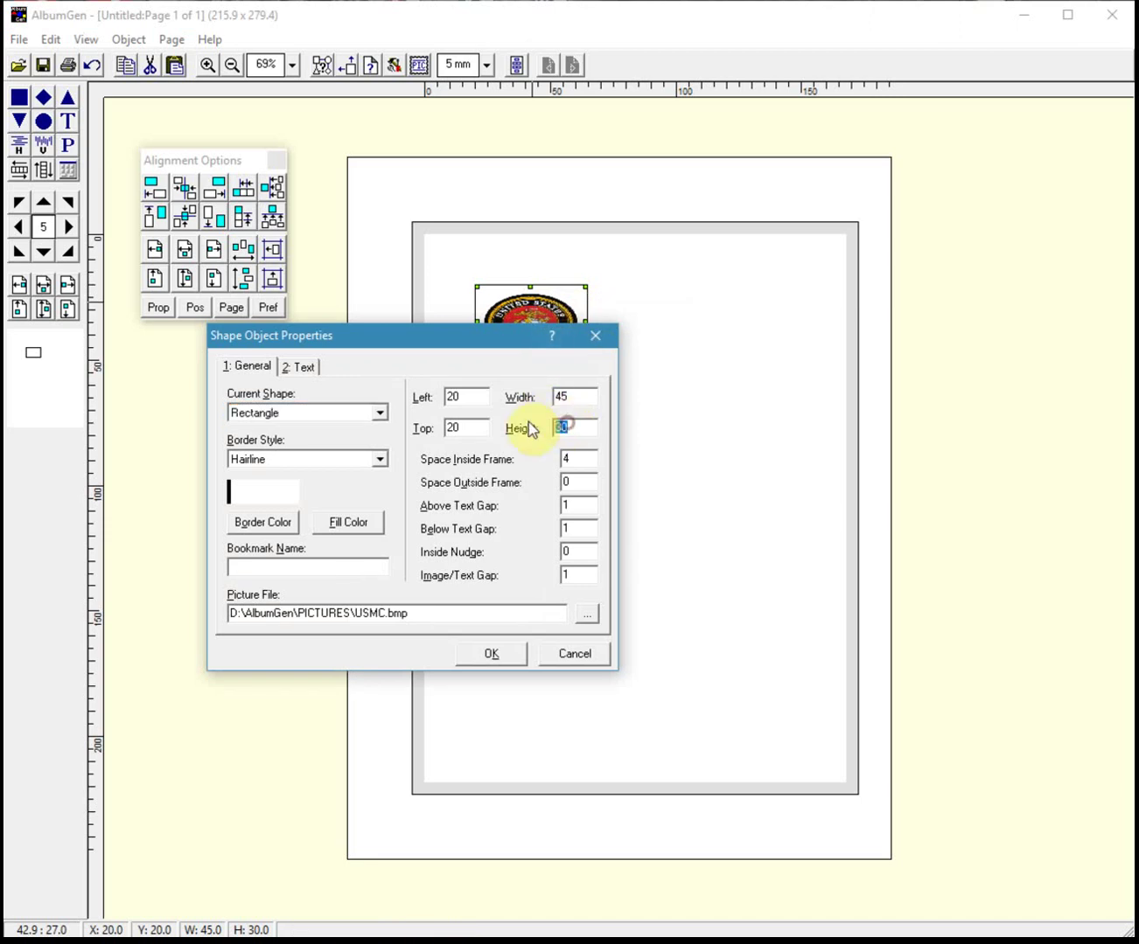
text(45)
double_click(577, 460)
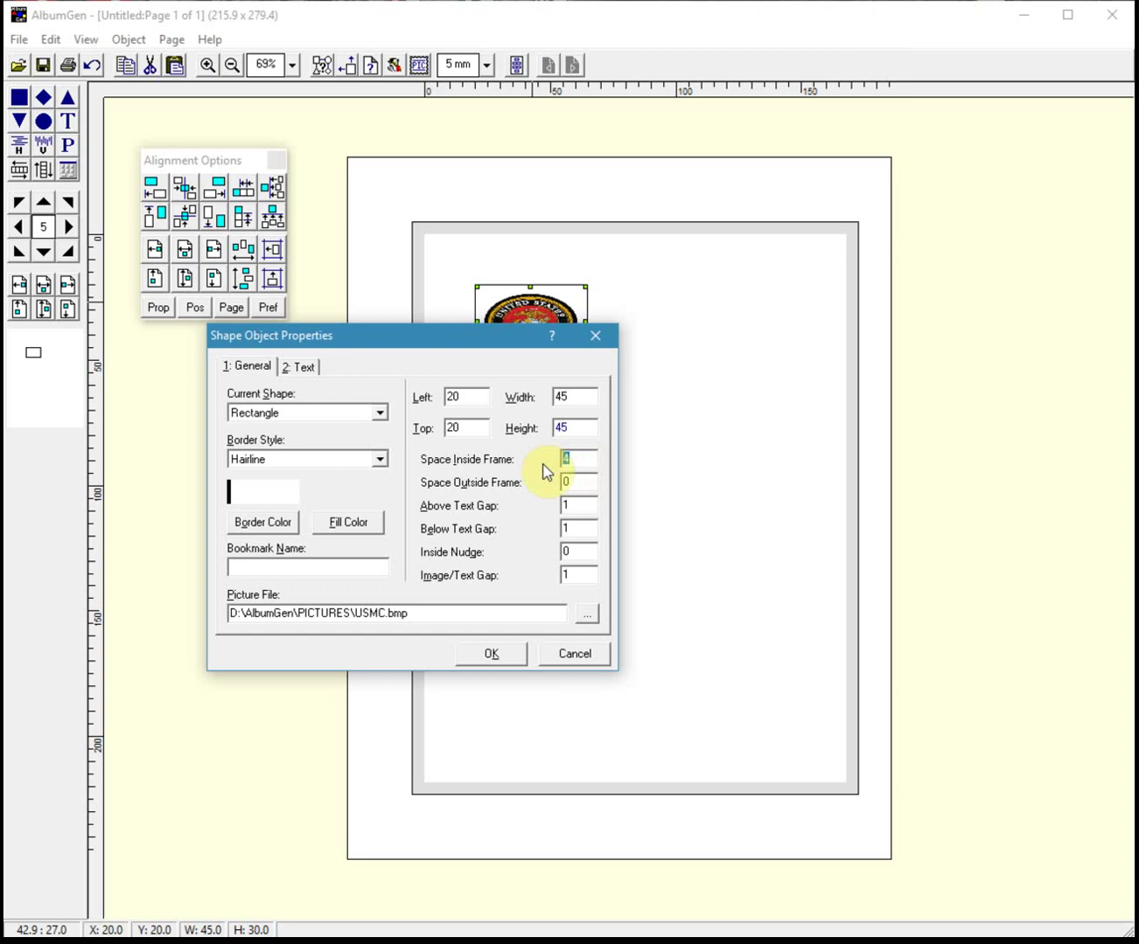
text(0)
click(275, 461)
click(380, 540)
scroll(380, 542, down, 1)
click(281, 516)
click(486, 656)
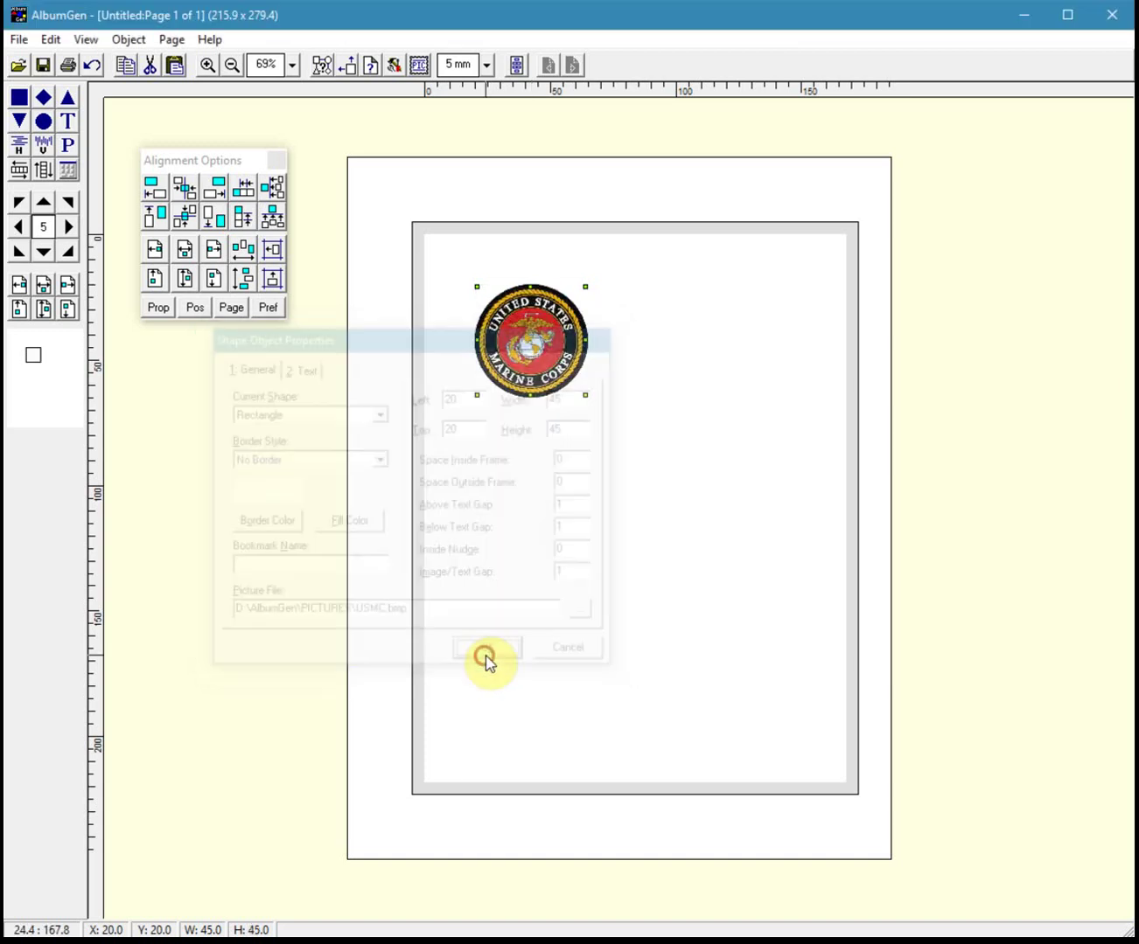
Step: Move the emblem up to the upper margin of the page and centre it horizontally
drag(543, 342, 631, 282)
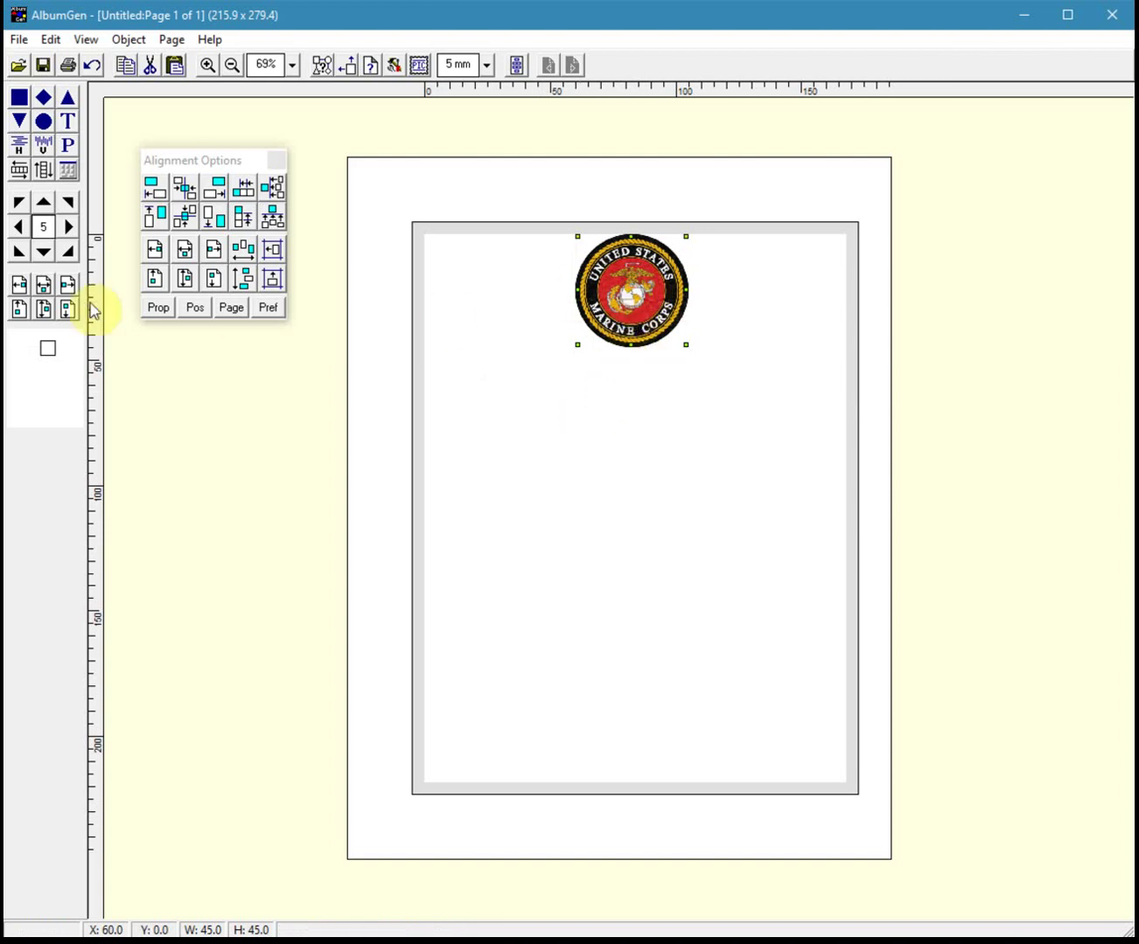
click(43, 285)
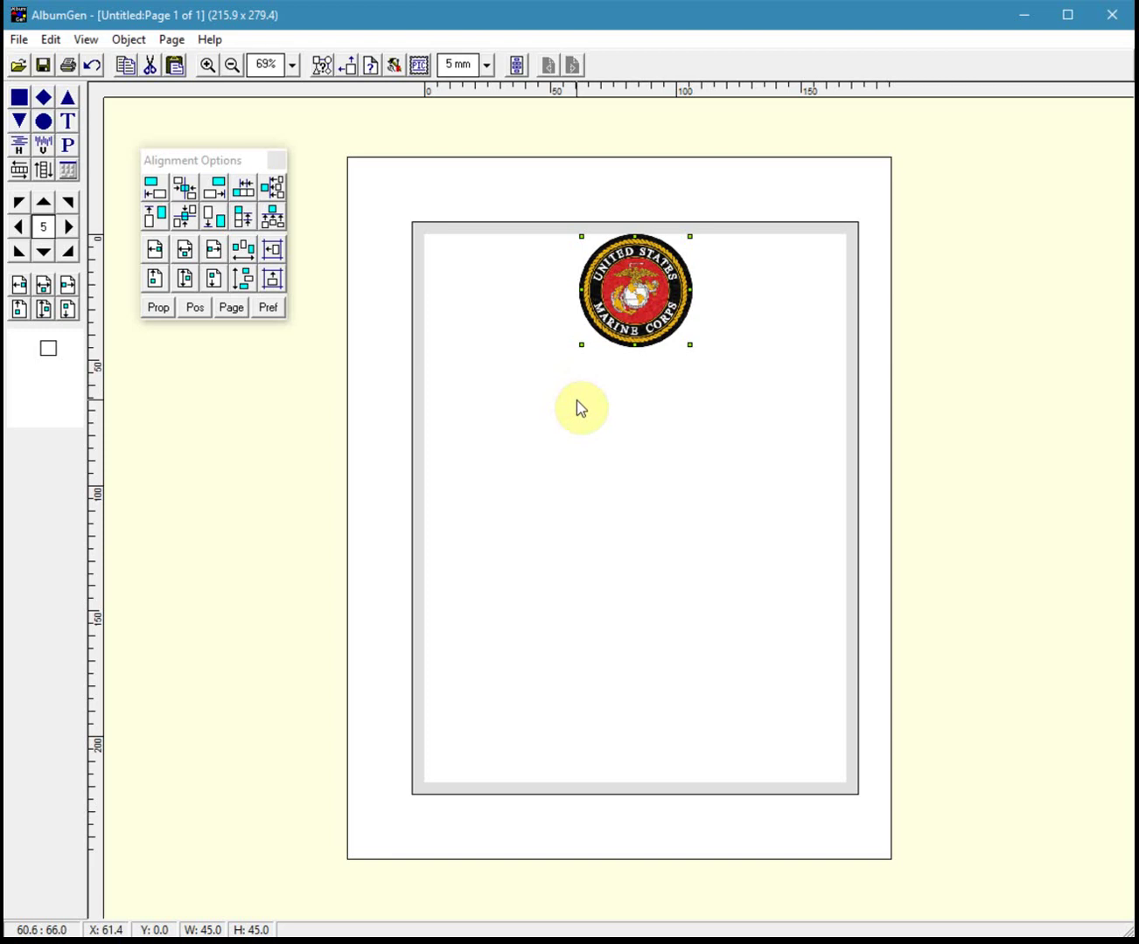
Step: In the page setup, enter UNITED STATES MARINE CORPS as the primary title of the centre header
right_click(459, 188)
click(508, 200)
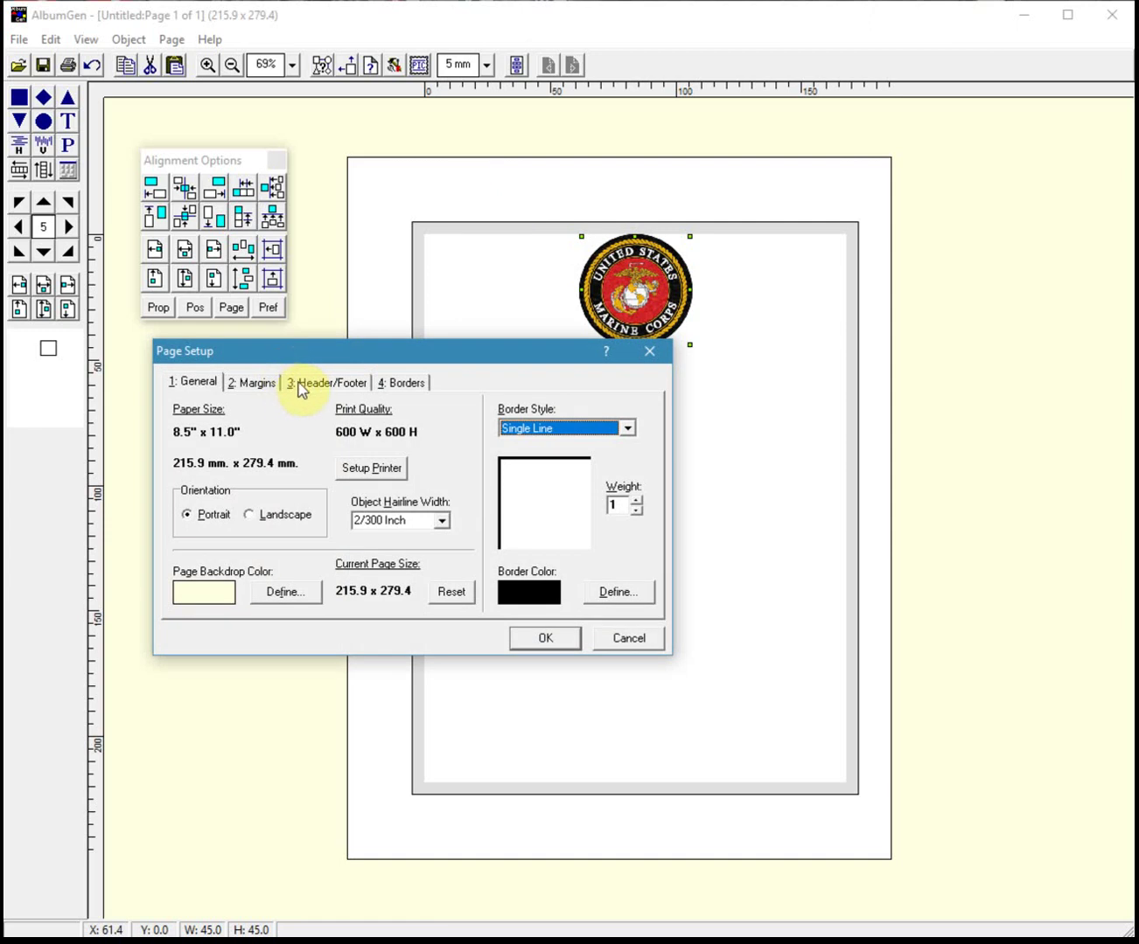
click(319, 385)
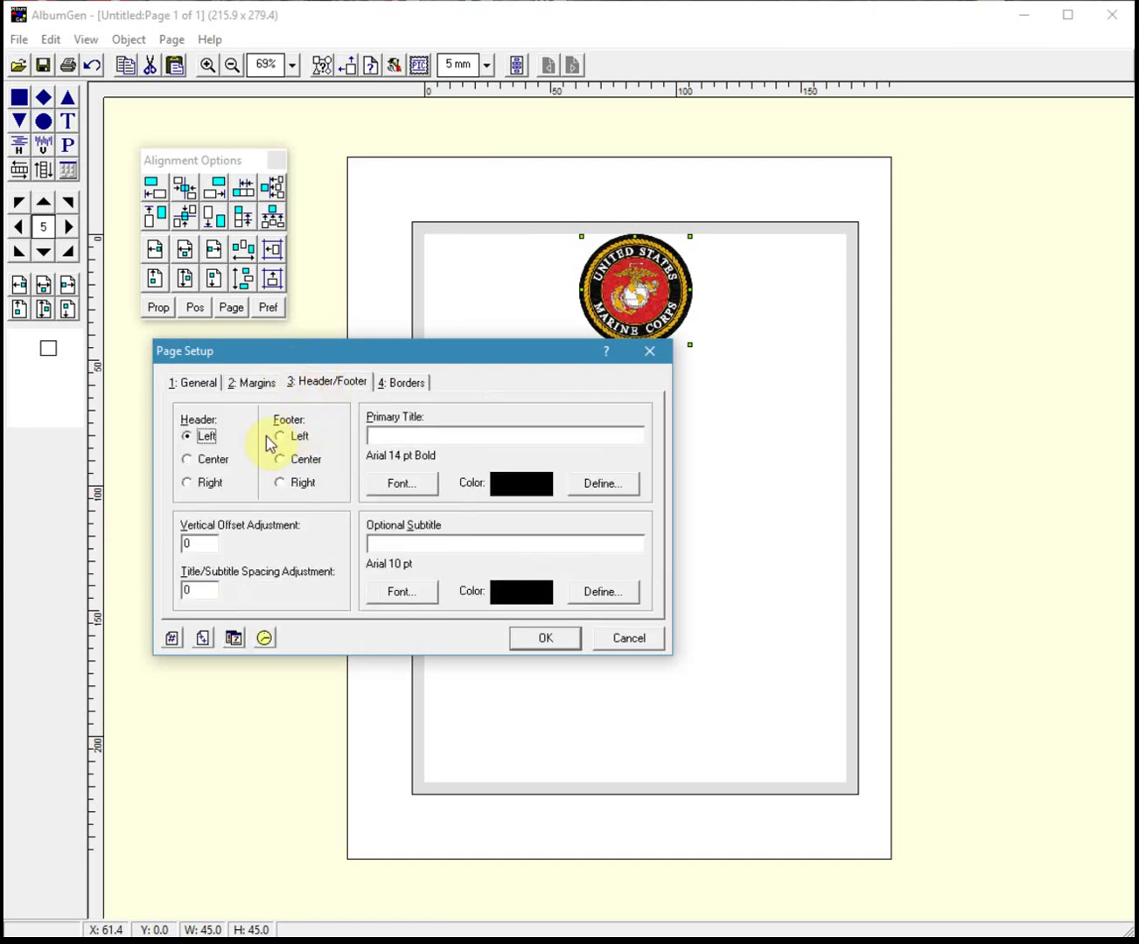
click(211, 459)
click(396, 433)
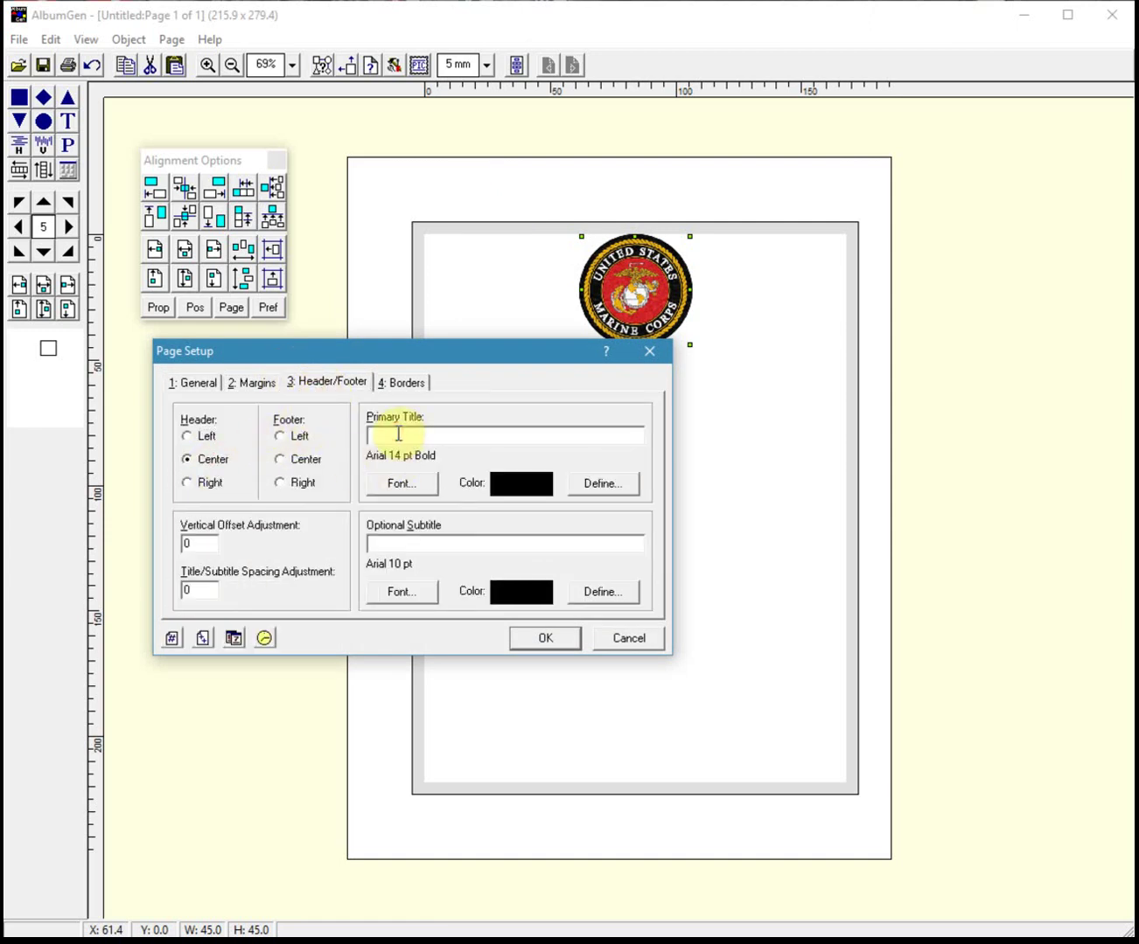
text(UNITED STA)
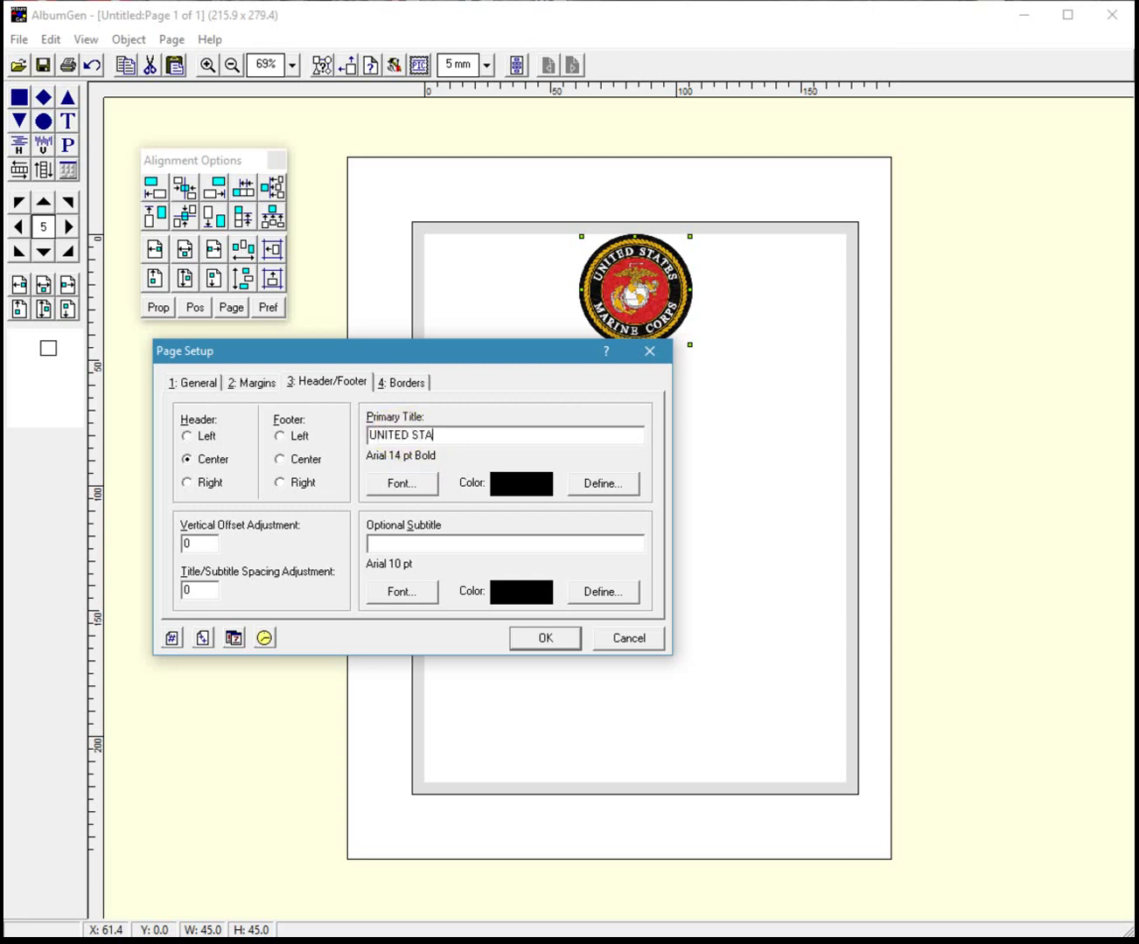
text(TES MARINE CORPS)
Step: Set the header title's font size to 18 pt, apply the page setup and deselect the emblem
click(393, 483)
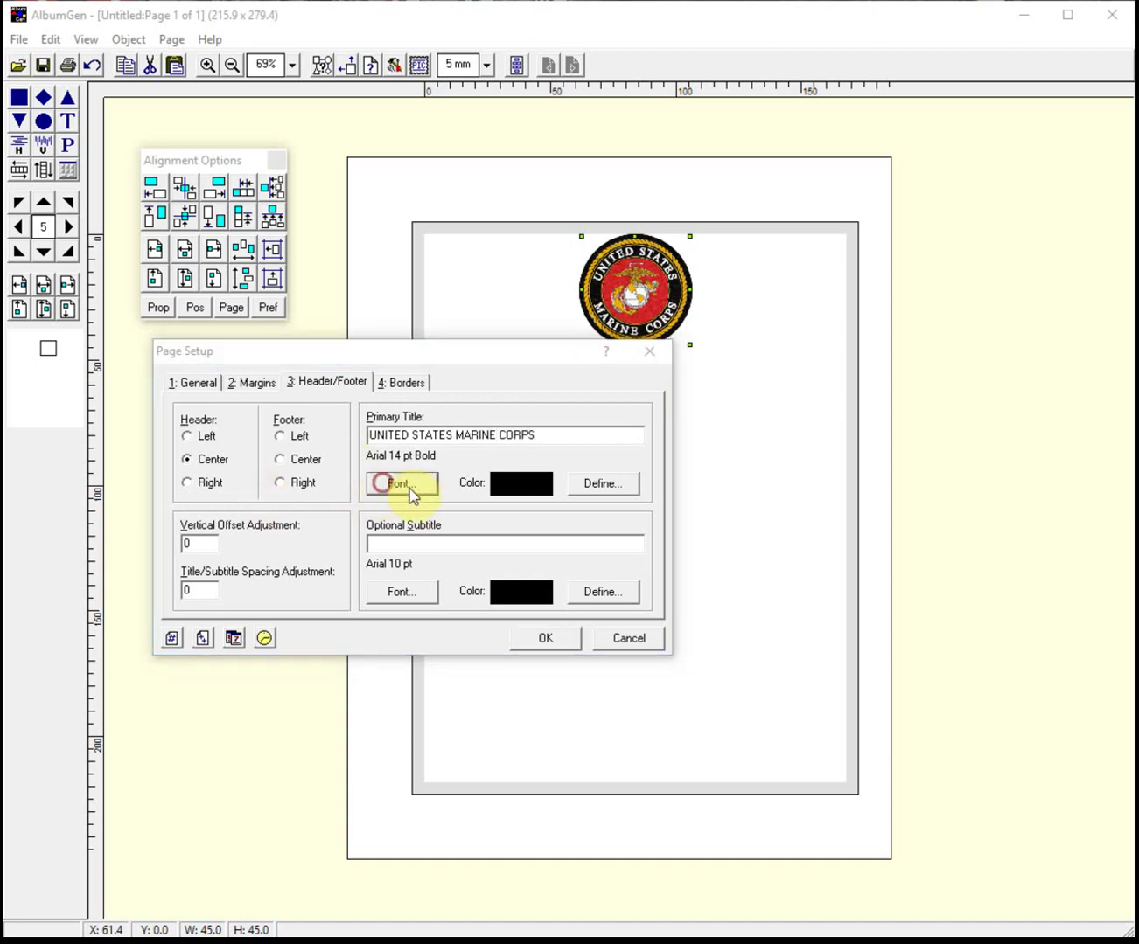
click(498, 315)
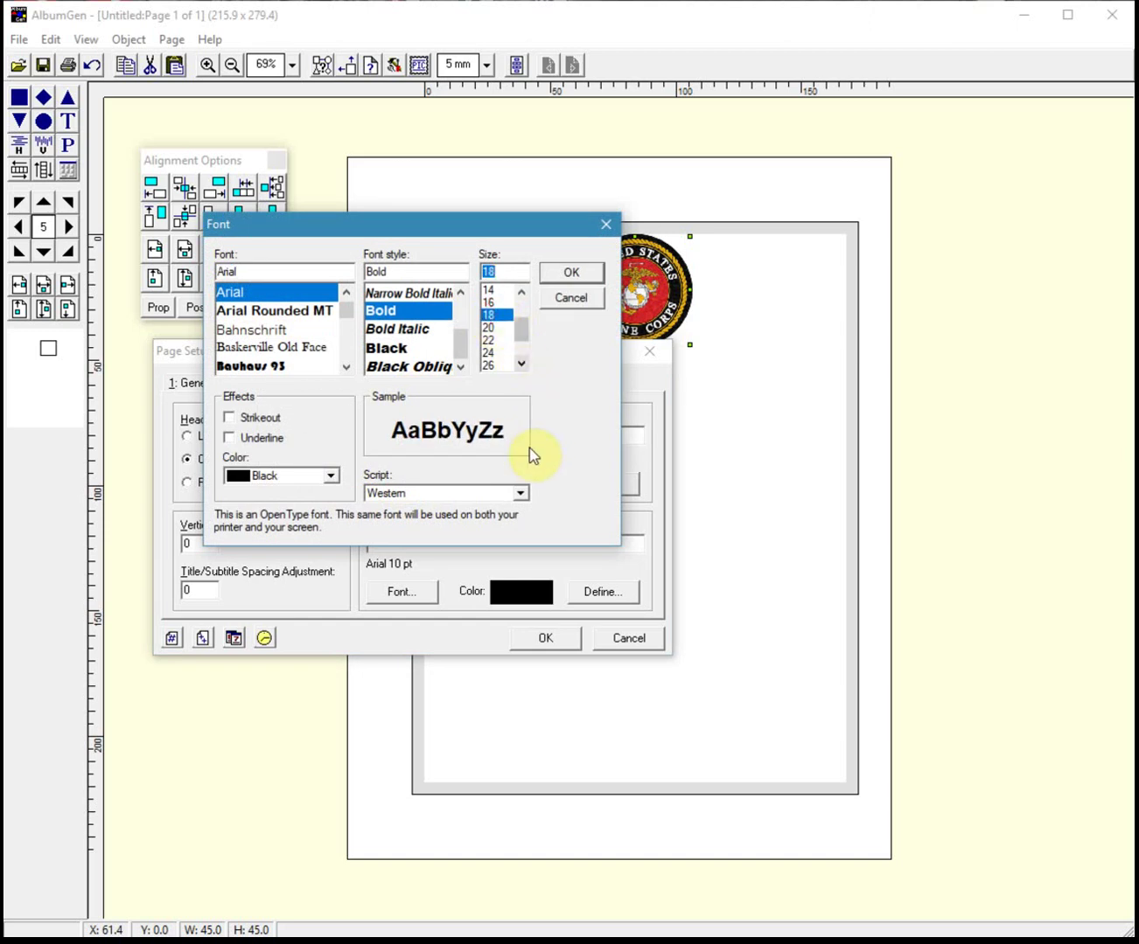
click(570, 273)
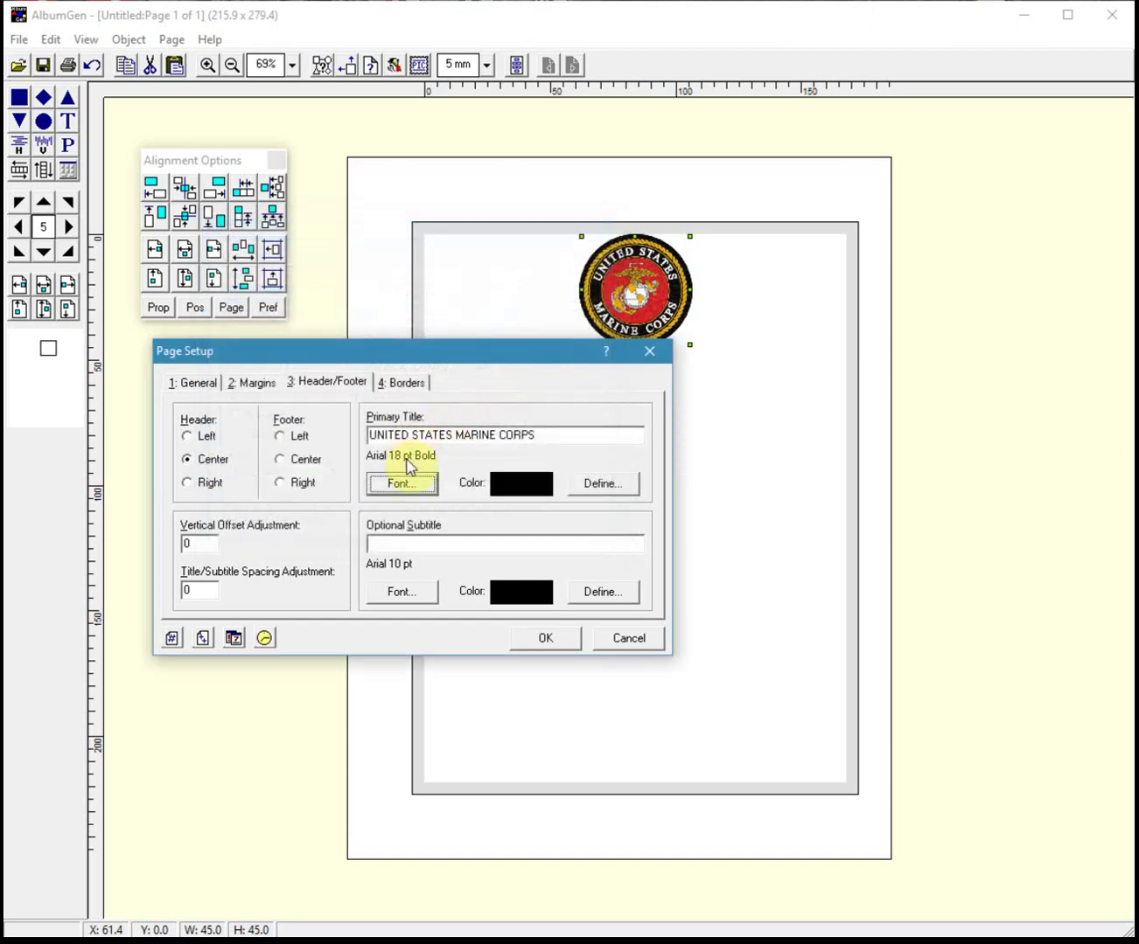
click(548, 639)
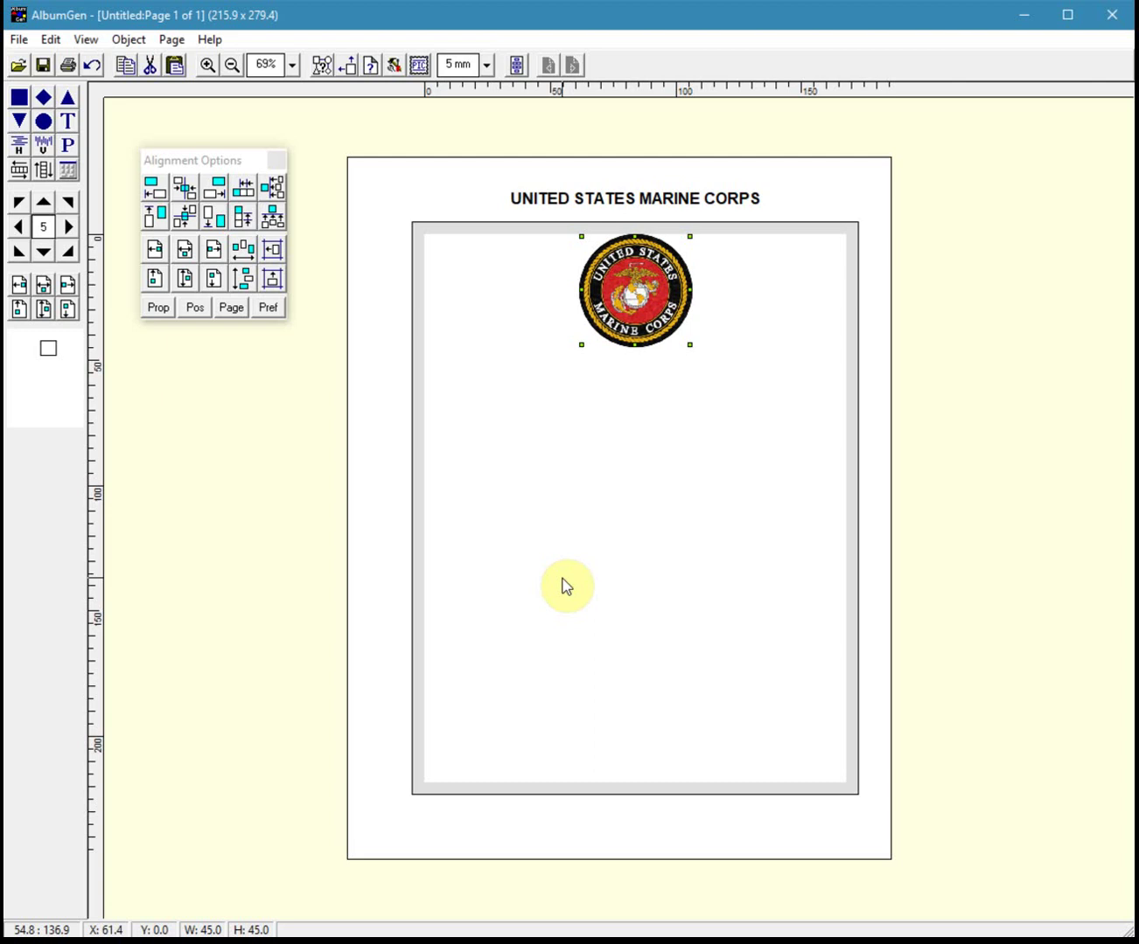
click(624, 463)
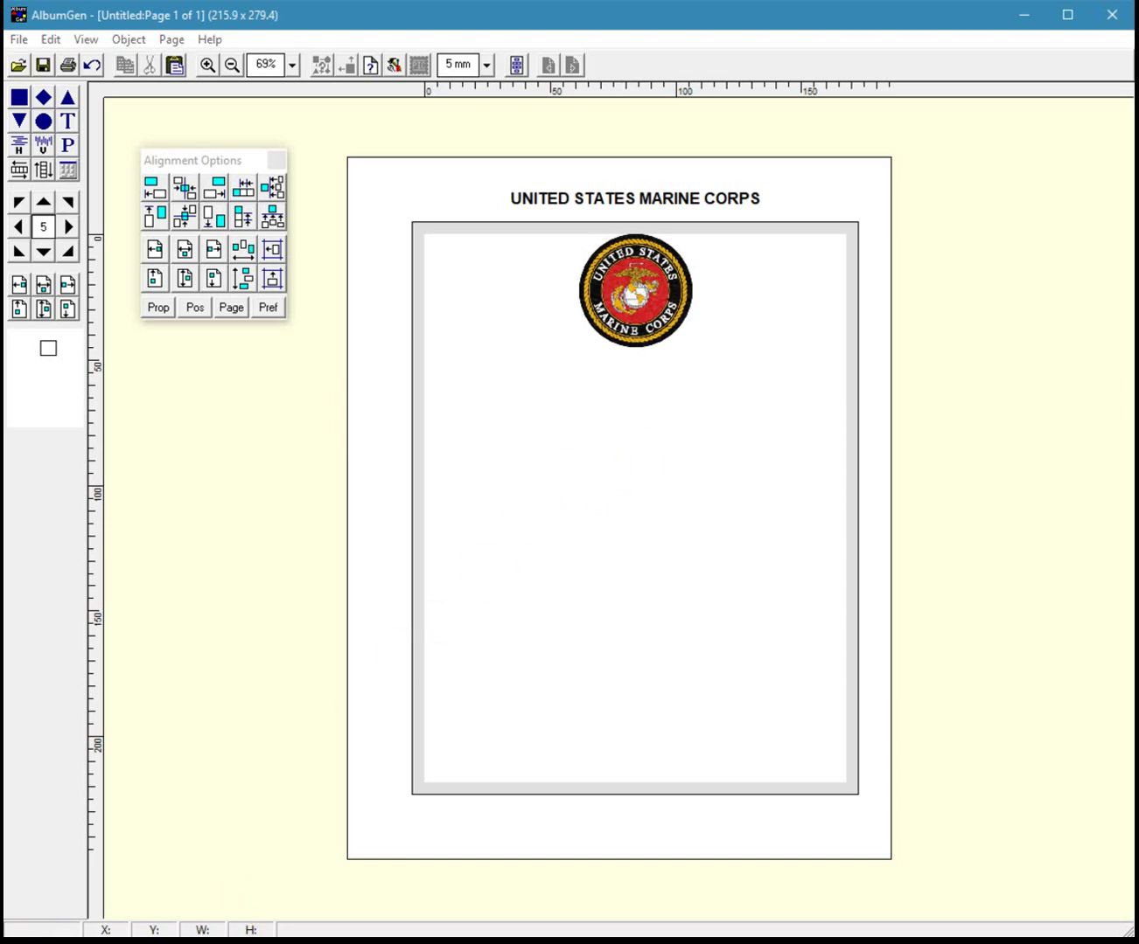
Step: Switch to EzStamp, bookmark stamps 929 through 3502a in the Quick Stats list and export them to AlbumGen
key(alt+Tab)
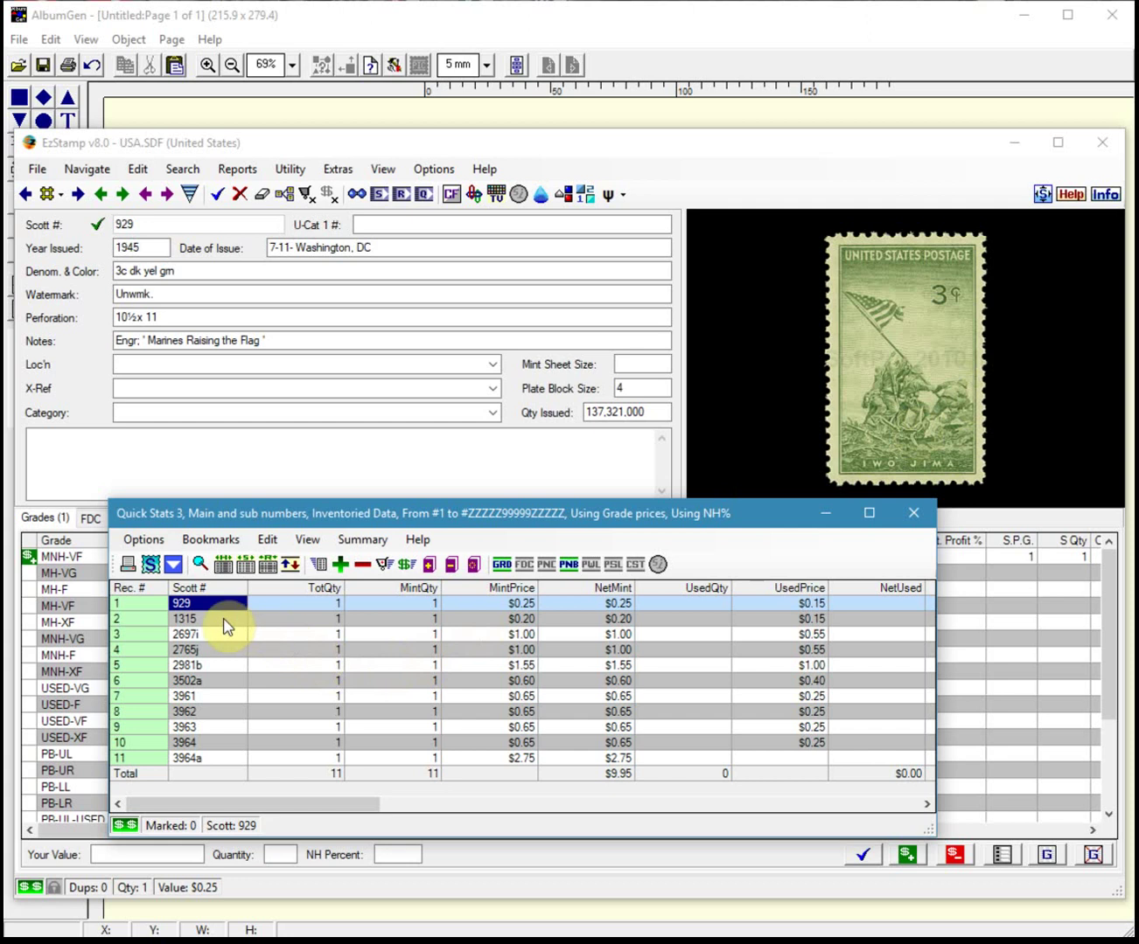
drag(199, 608, 210, 679)
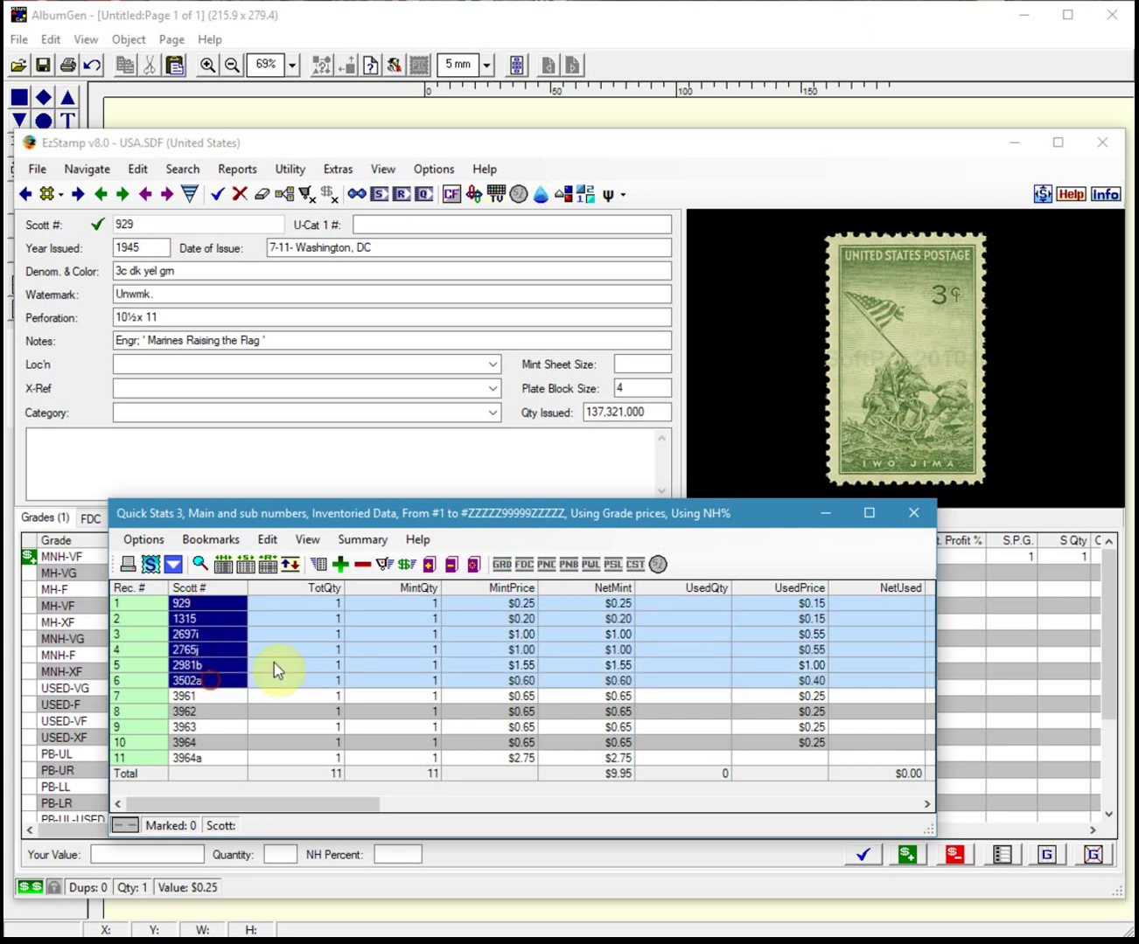
click(430, 567)
click(212, 540)
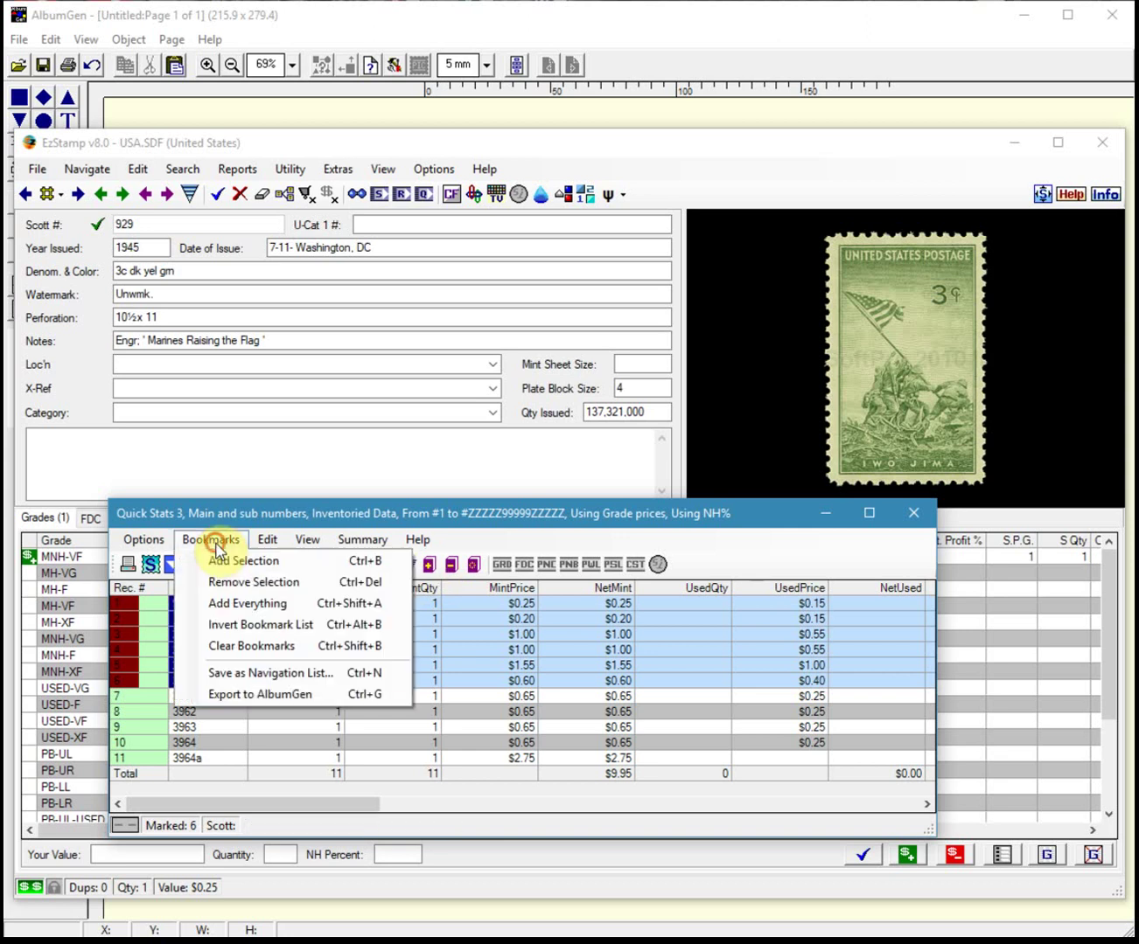
click(254, 697)
click(421, 577)
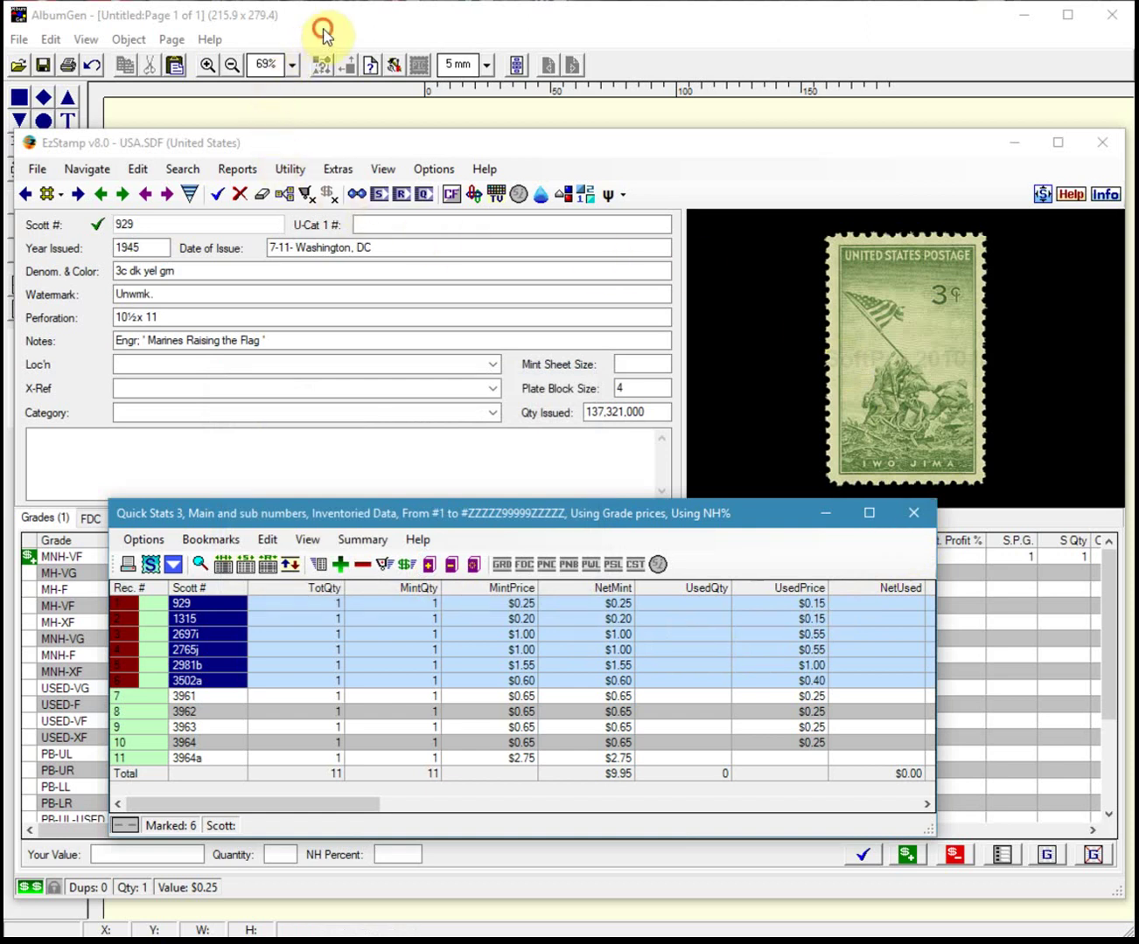
Step: Return to AlbumGen and import the exported stamps with EzStamp Multi-Import, keeping the offered import settings
click(324, 37)
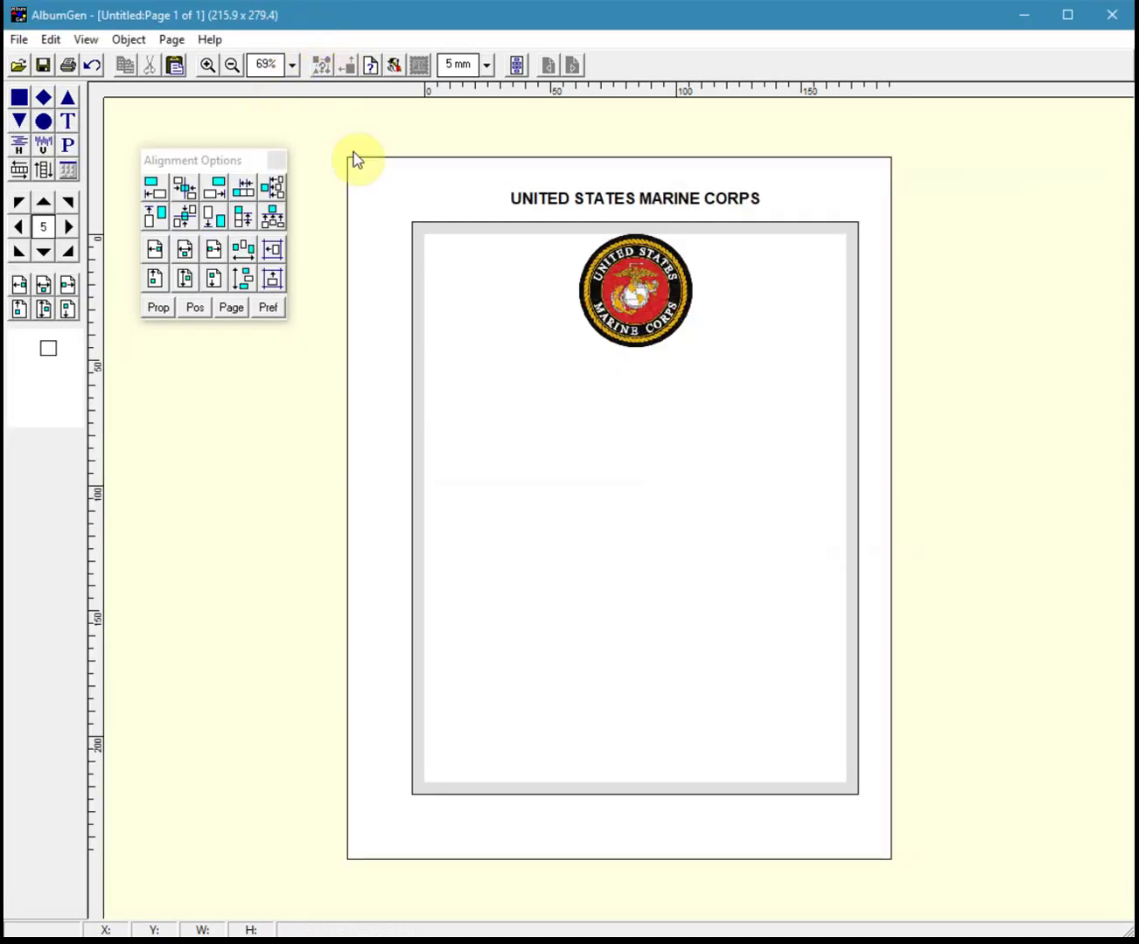
click(28, 40)
mouse_move(44, 43)
mouse_move(83, 92)
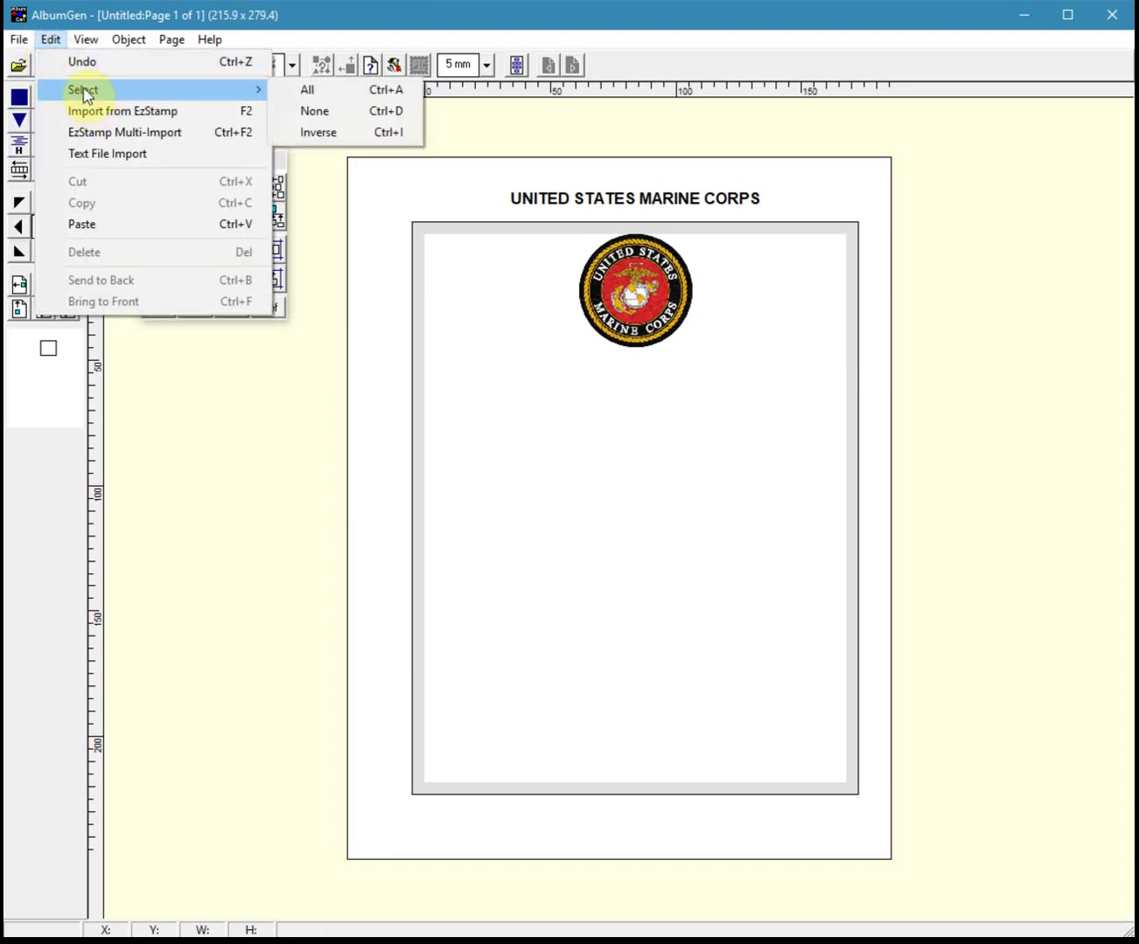
click(163, 141)
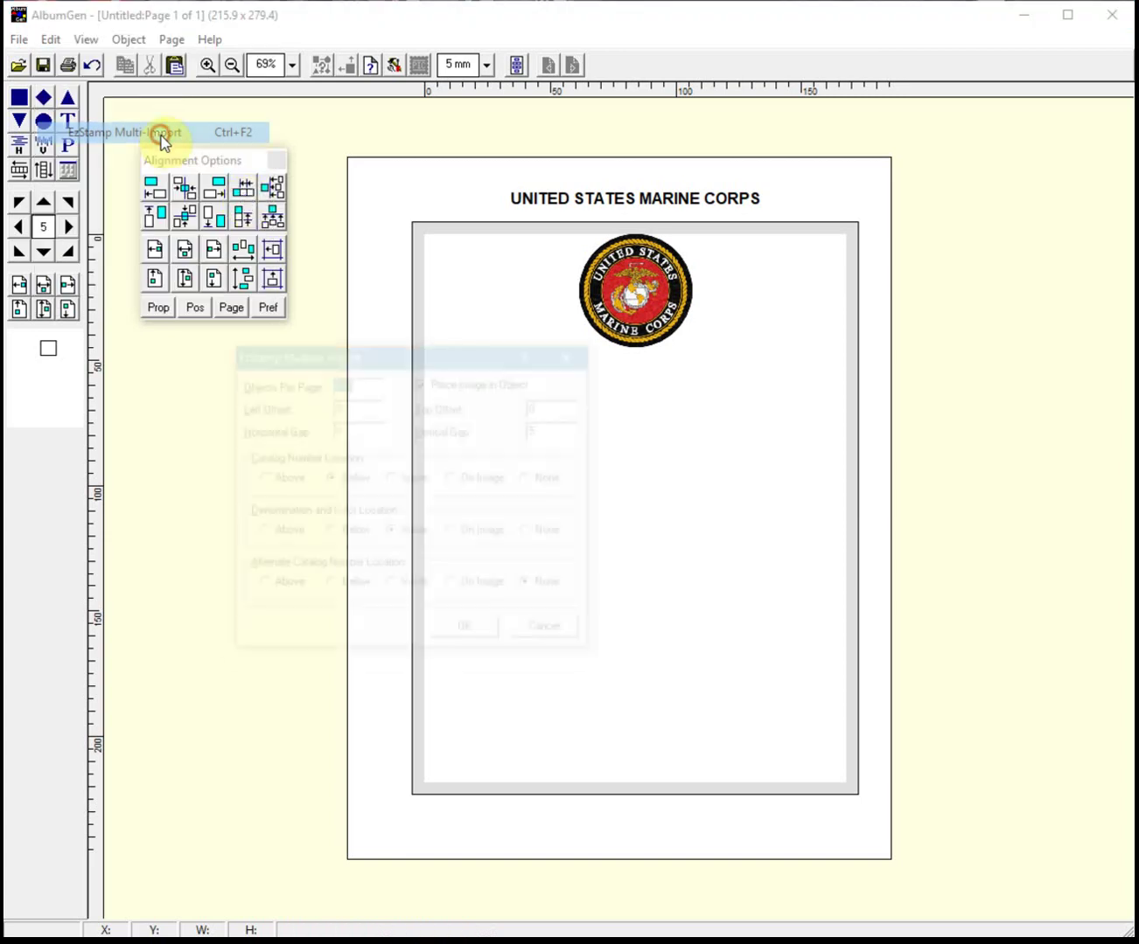
click(456, 638)
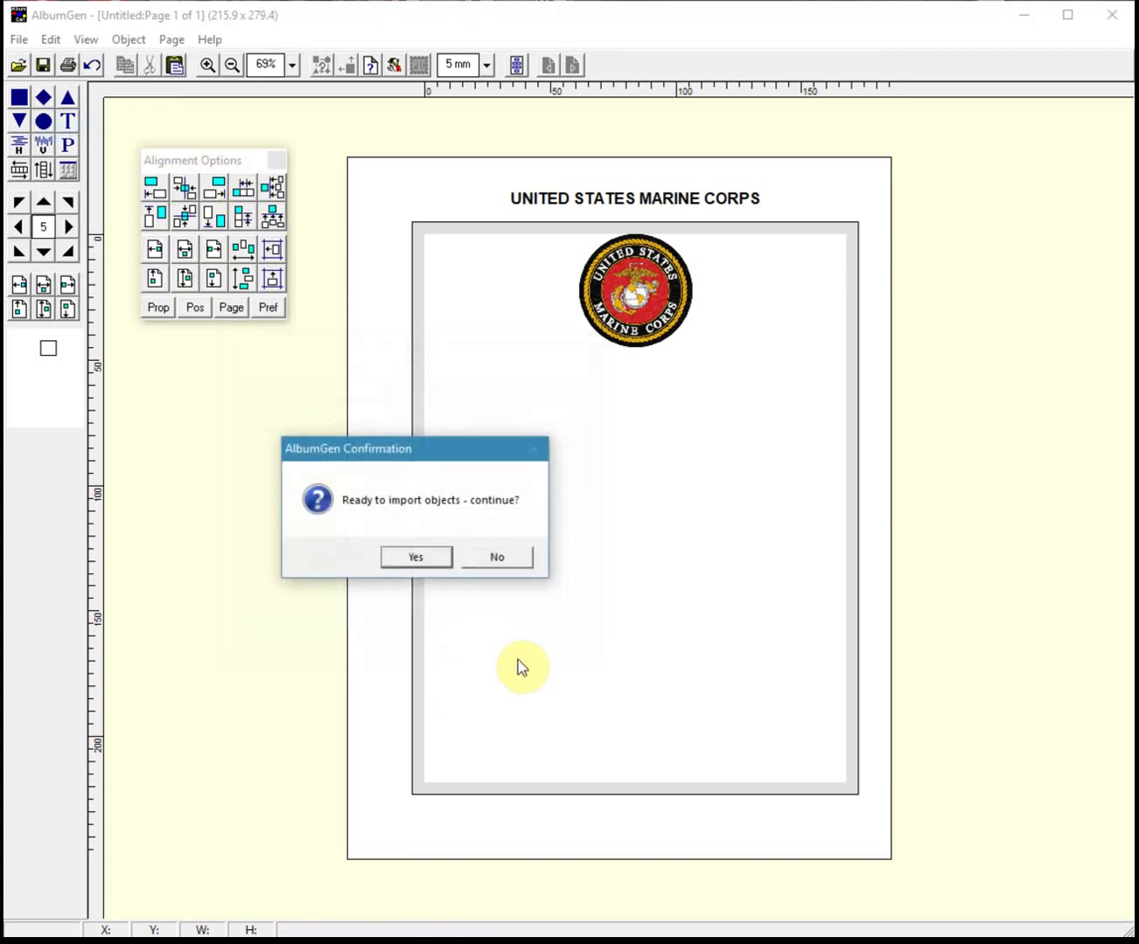
click(417, 556)
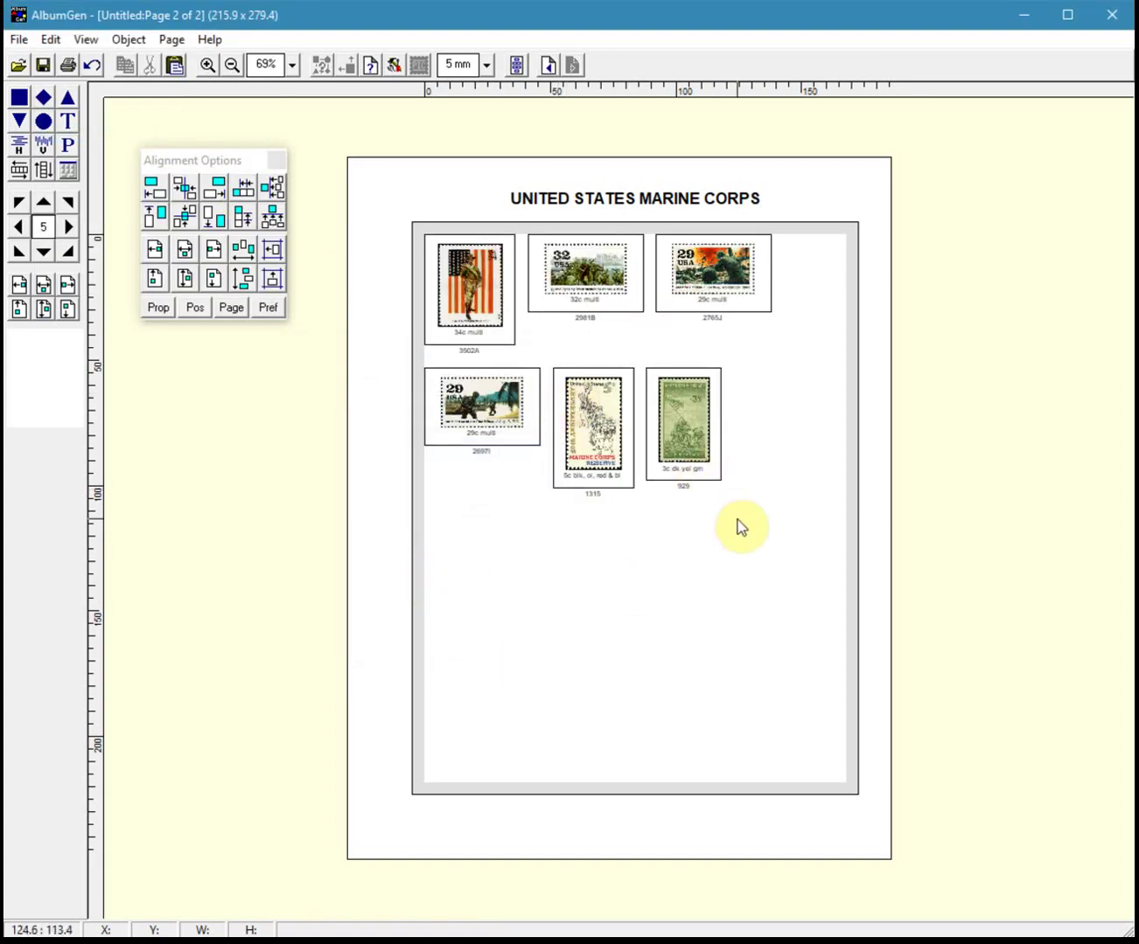
Step: Move all six imported stamps from page 2 to page 1, placing them below the emblem, and deselect them
key(ctrl+a)
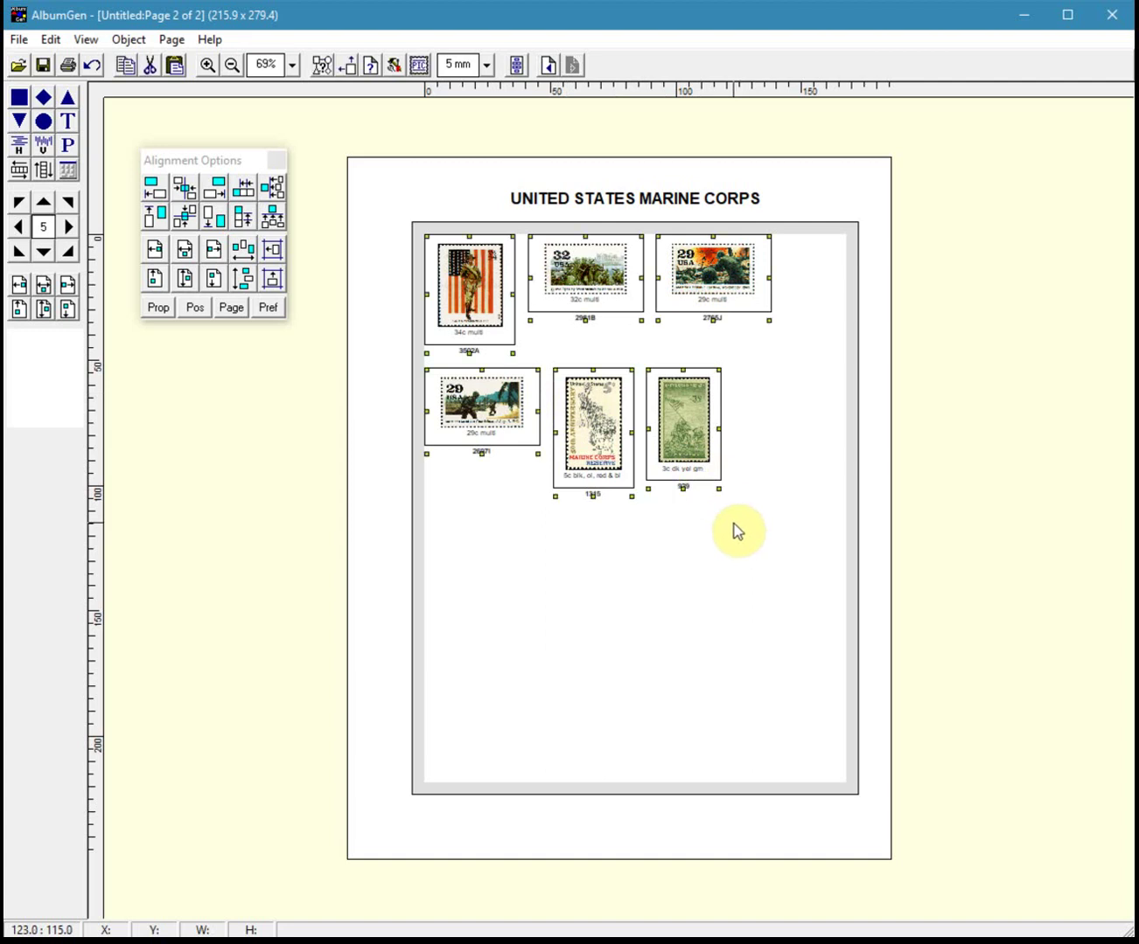
key(Delete)
click(548, 64)
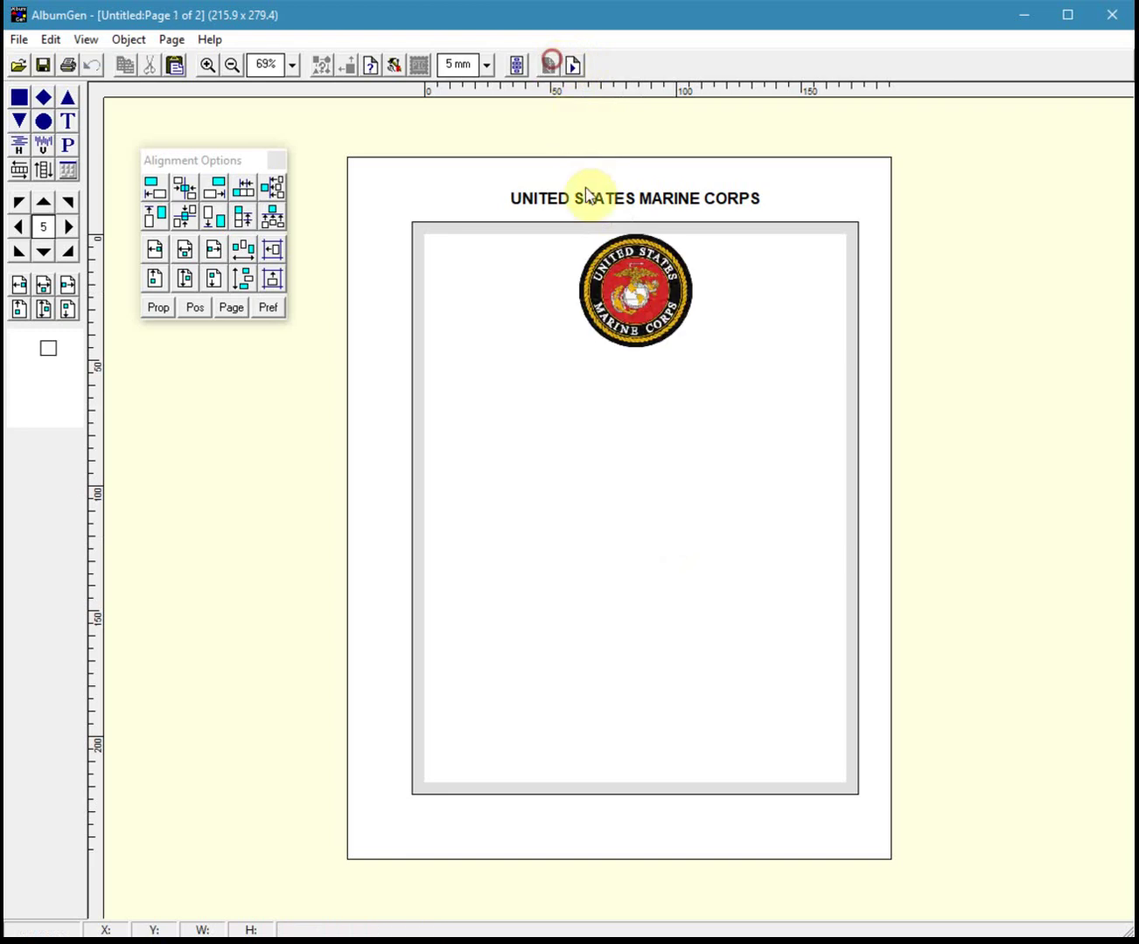
key(ctrl+v)
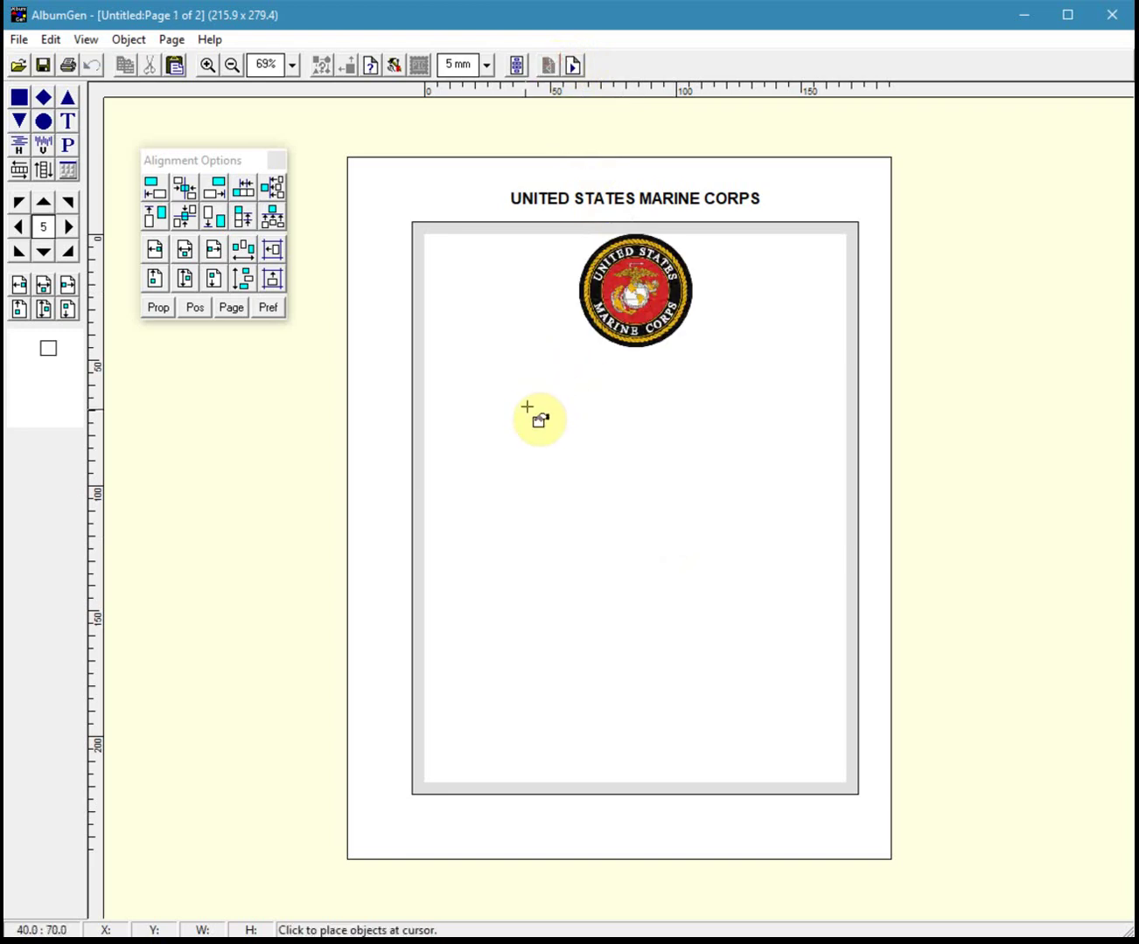
click(459, 367)
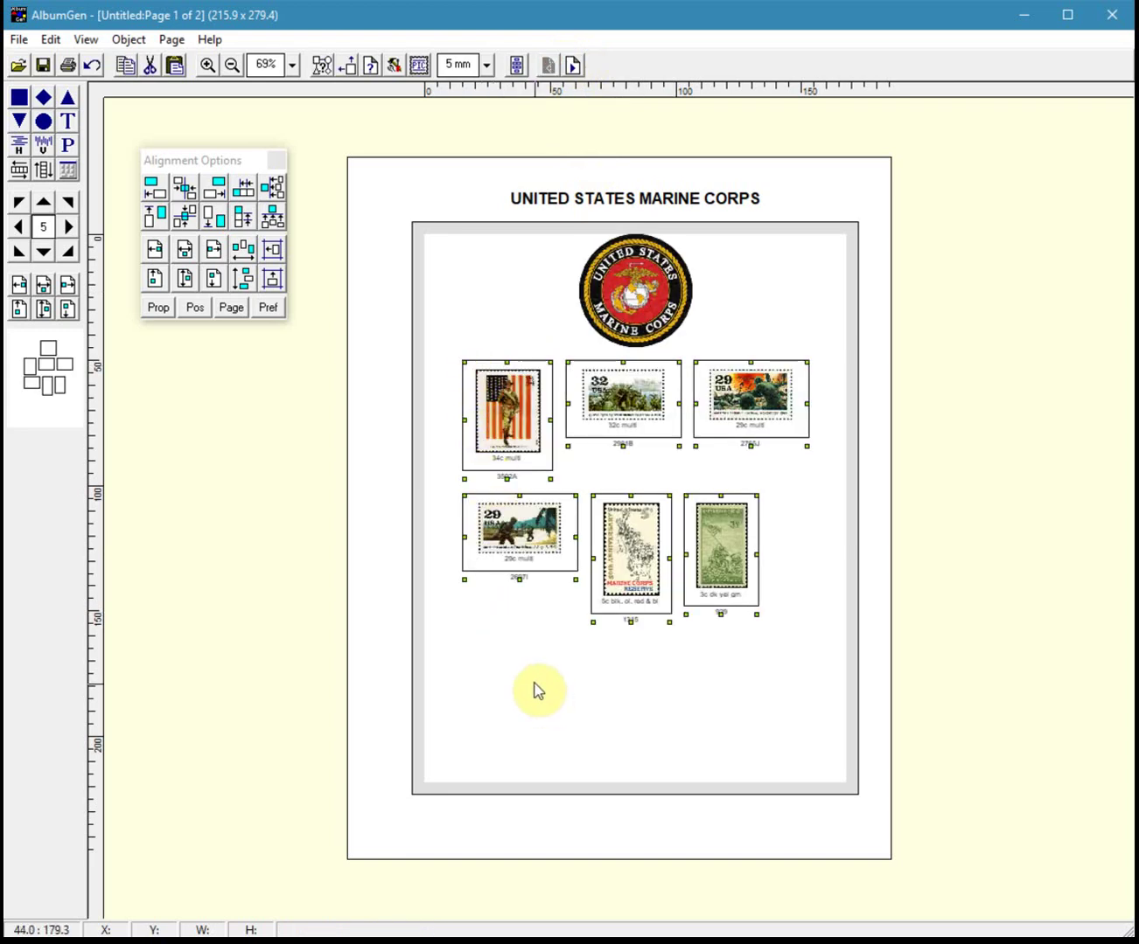
click(592, 706)
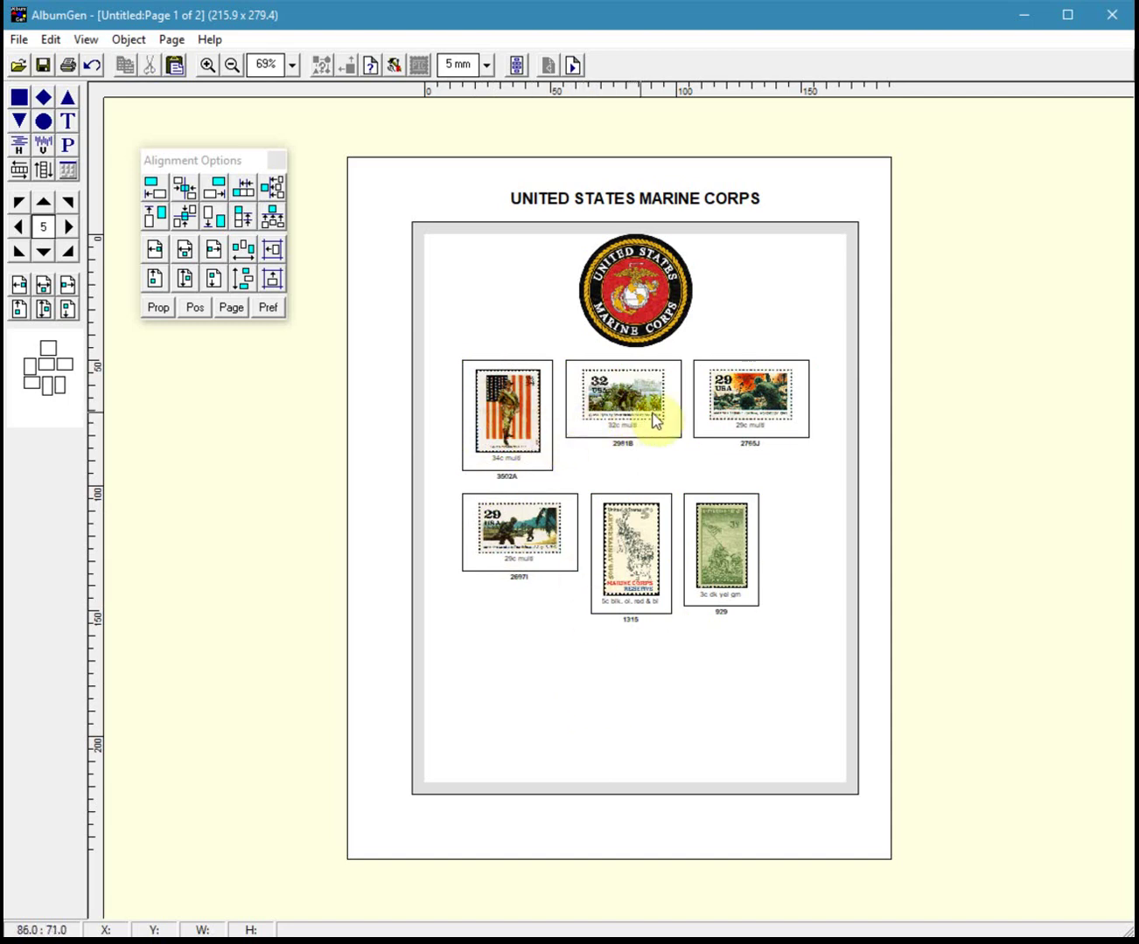
Step: Move the three landscape stamps 2981B, 2765J and 2697I down to the lower part of the page
drag(638, 412, 512, 684)
drag(757, 391, 706, 718)
drag(560, 551, 792, 701)
Step: Arrange the upright stamps 929, 3502A and 1315 in this order as a row below the emblem
drag(522, 407, 774, 408)
drag(729, 539, 506, 395)
drag(719, 433, 634, 425)
drag(644, 551, 772, 421)
drag(504, 429, 506, 440)
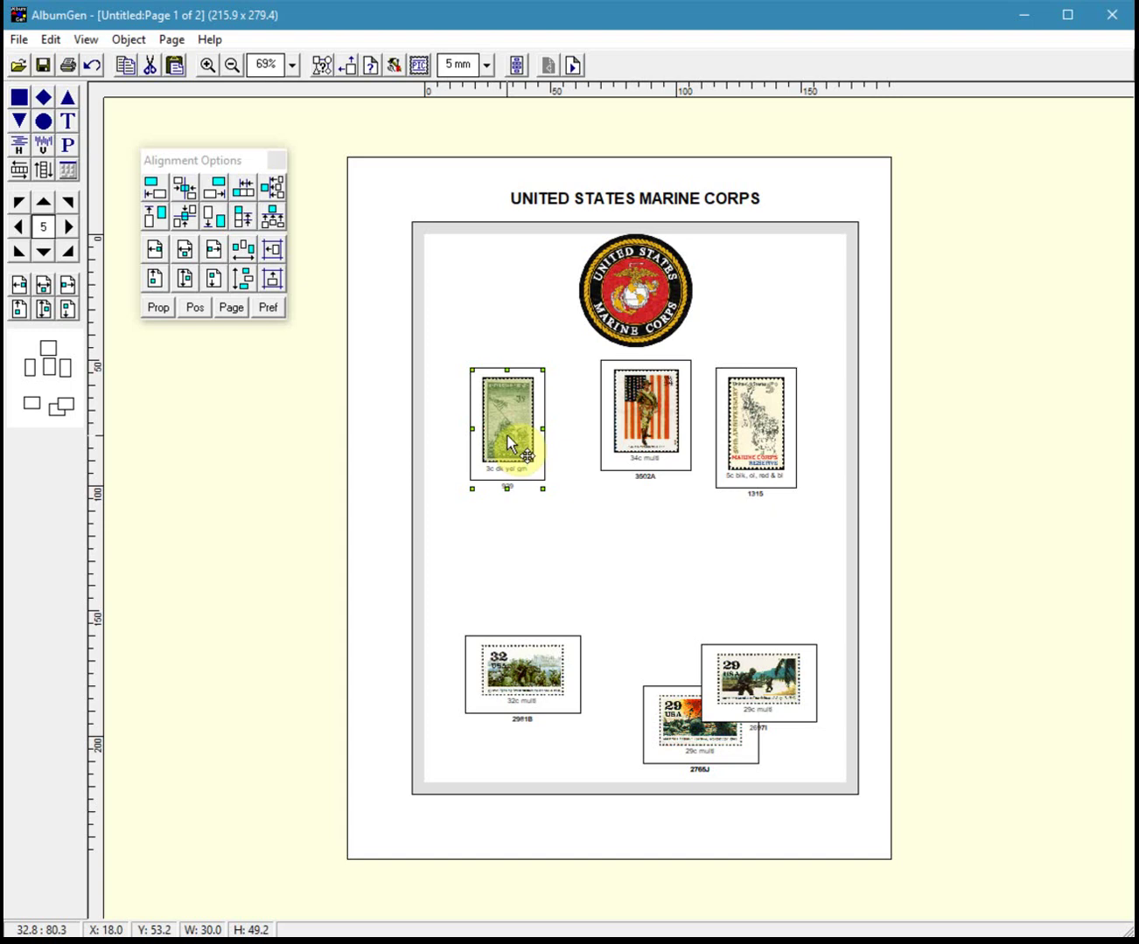
drag(503, 434, 491, 434)
click(782, 438)
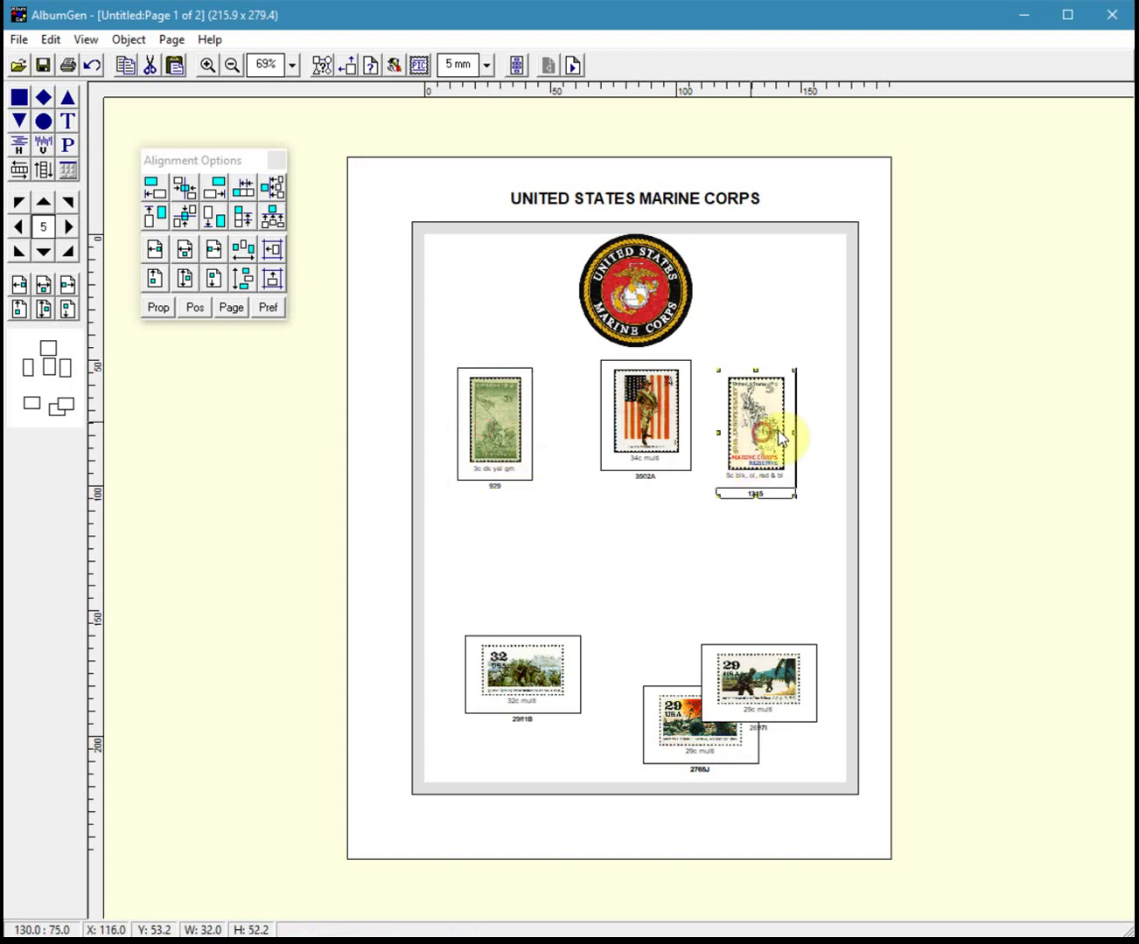
drag(781, 438, 796, 437)
Step: Distribute stamps 929, 3502A and 1315 horizontally with equal spacing
click(507, 407)
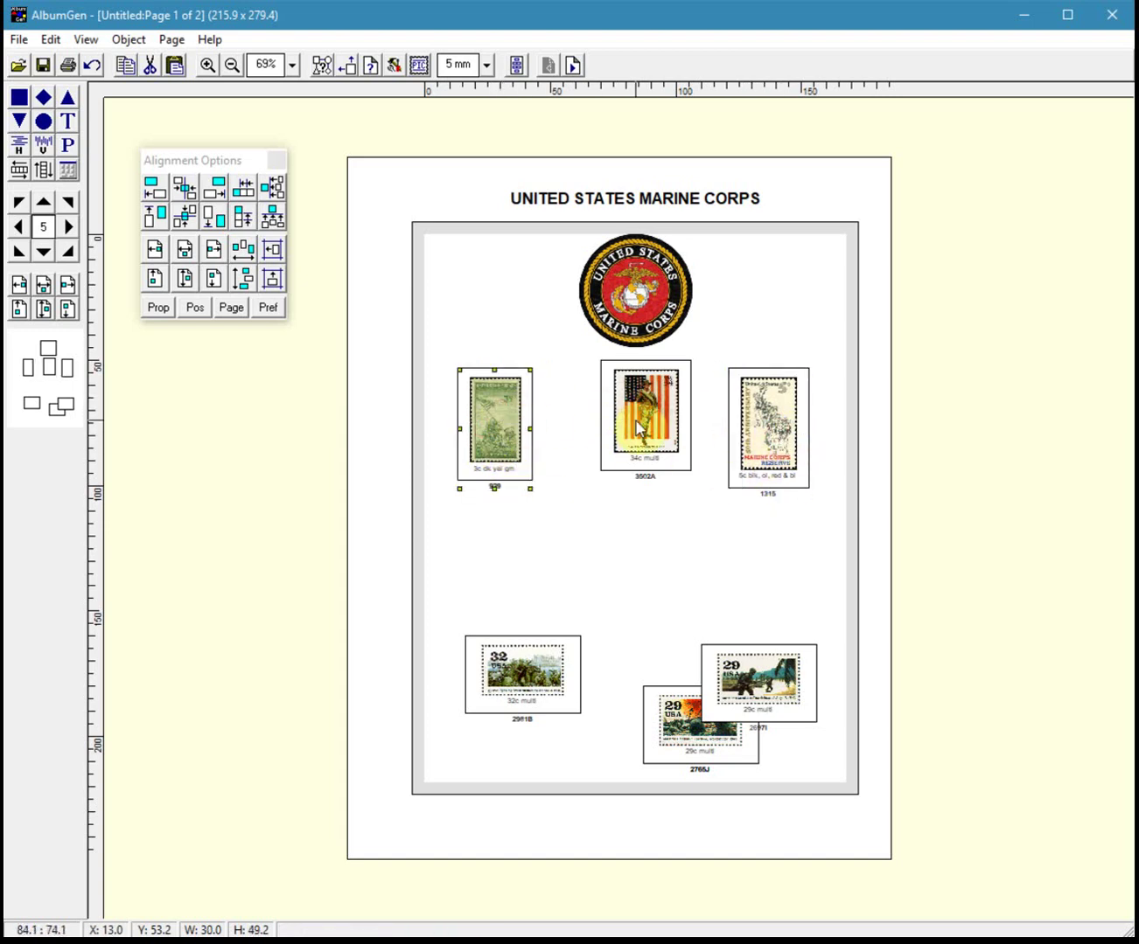
shift+click(638, 430)
shift+click(739, 438)
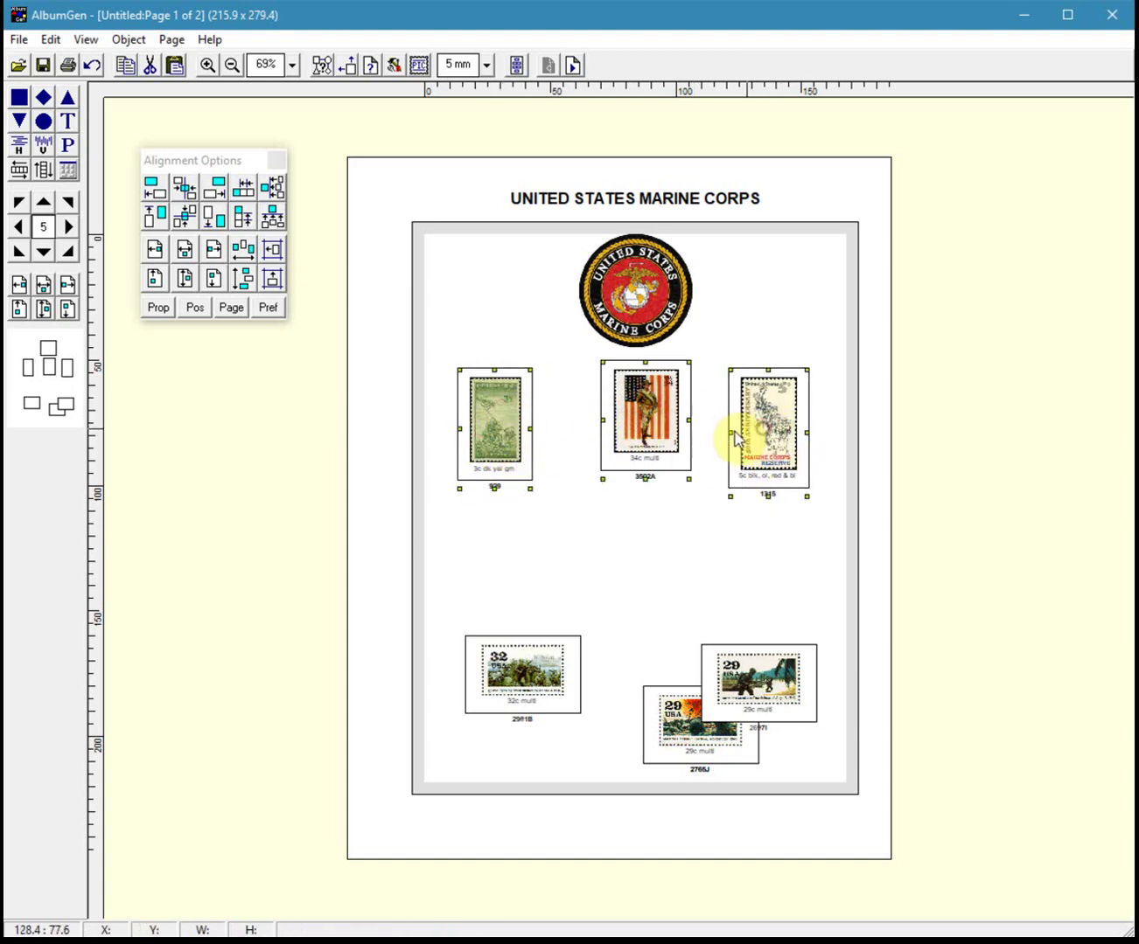
click(239, 252)
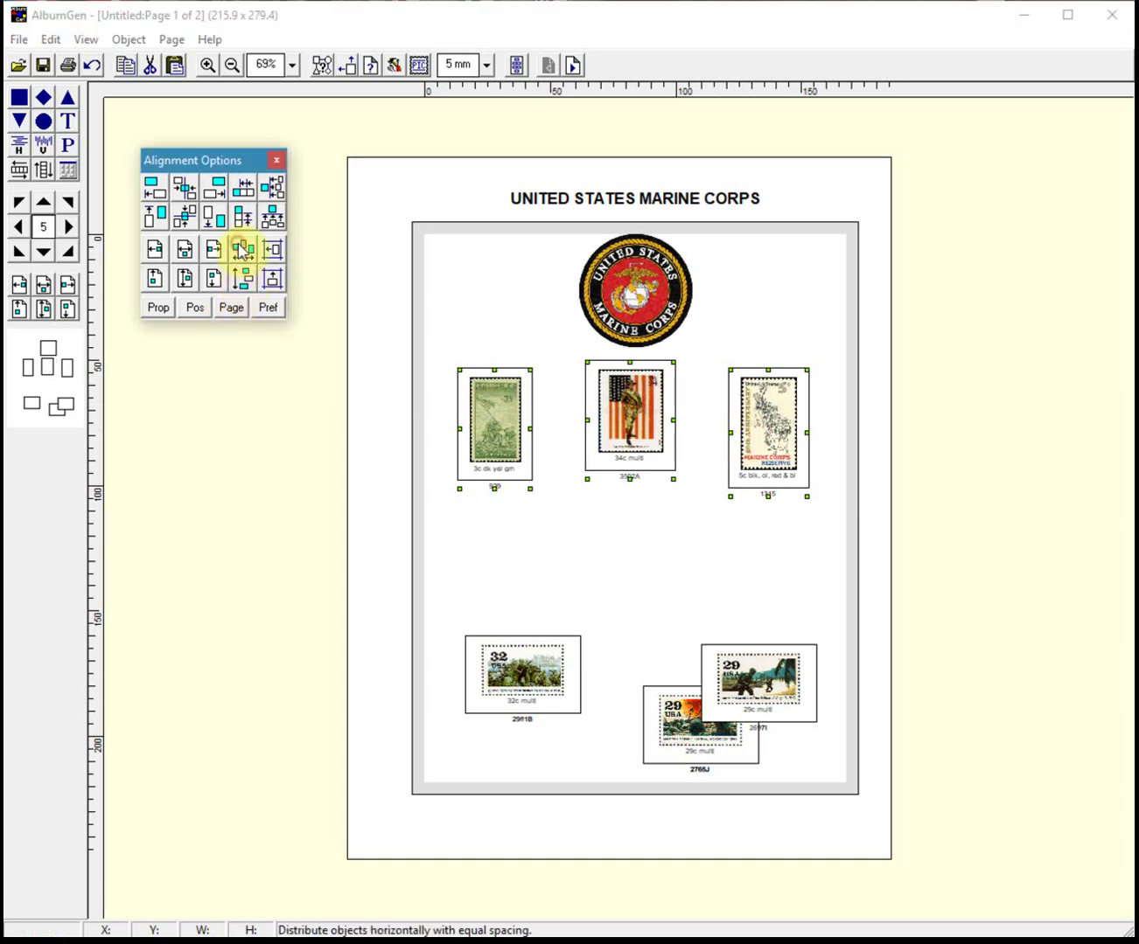
Step: Align the top edges of stamps 3502A and 1315 to stamp 929 and group the three stamps
click(477, 403)
click(641, 532)
click(502, 425)
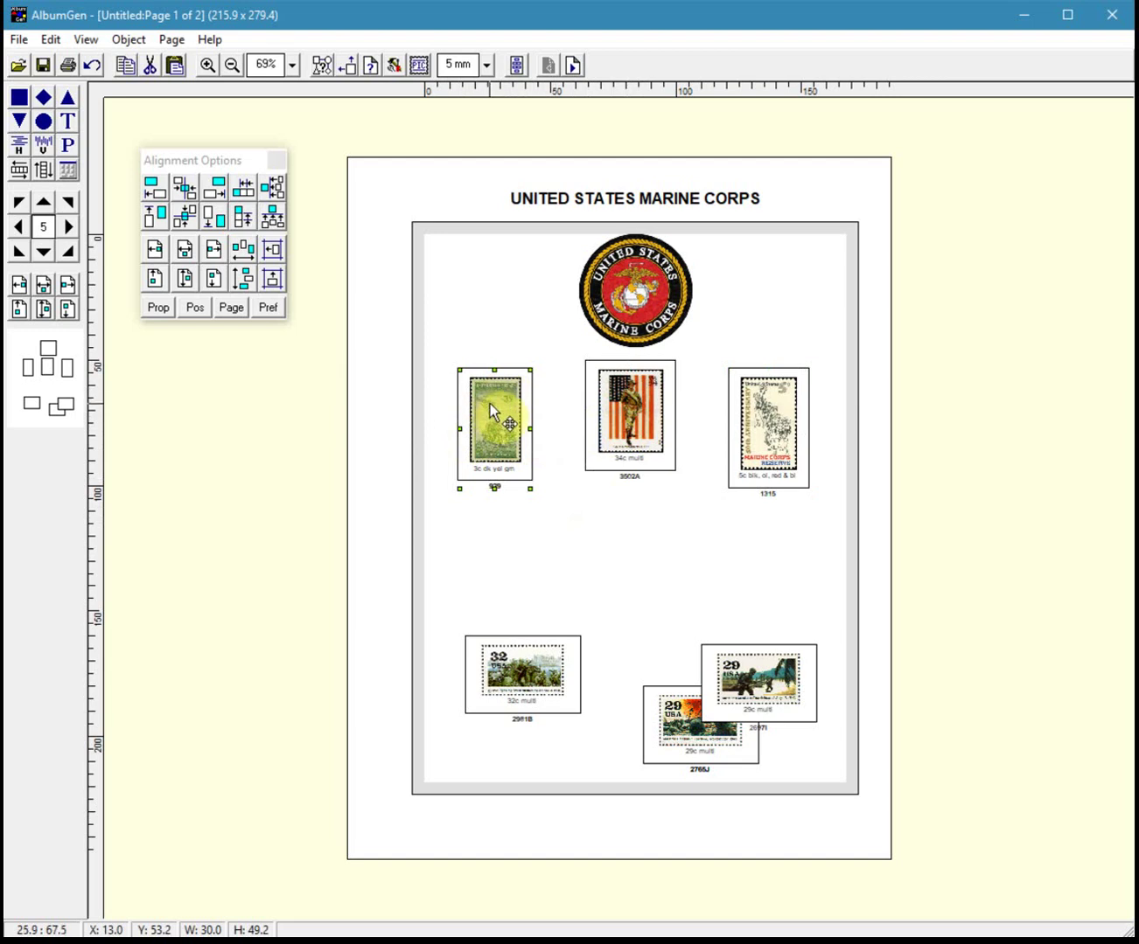
shift+click(596, 417)
shift+click(770, 427)
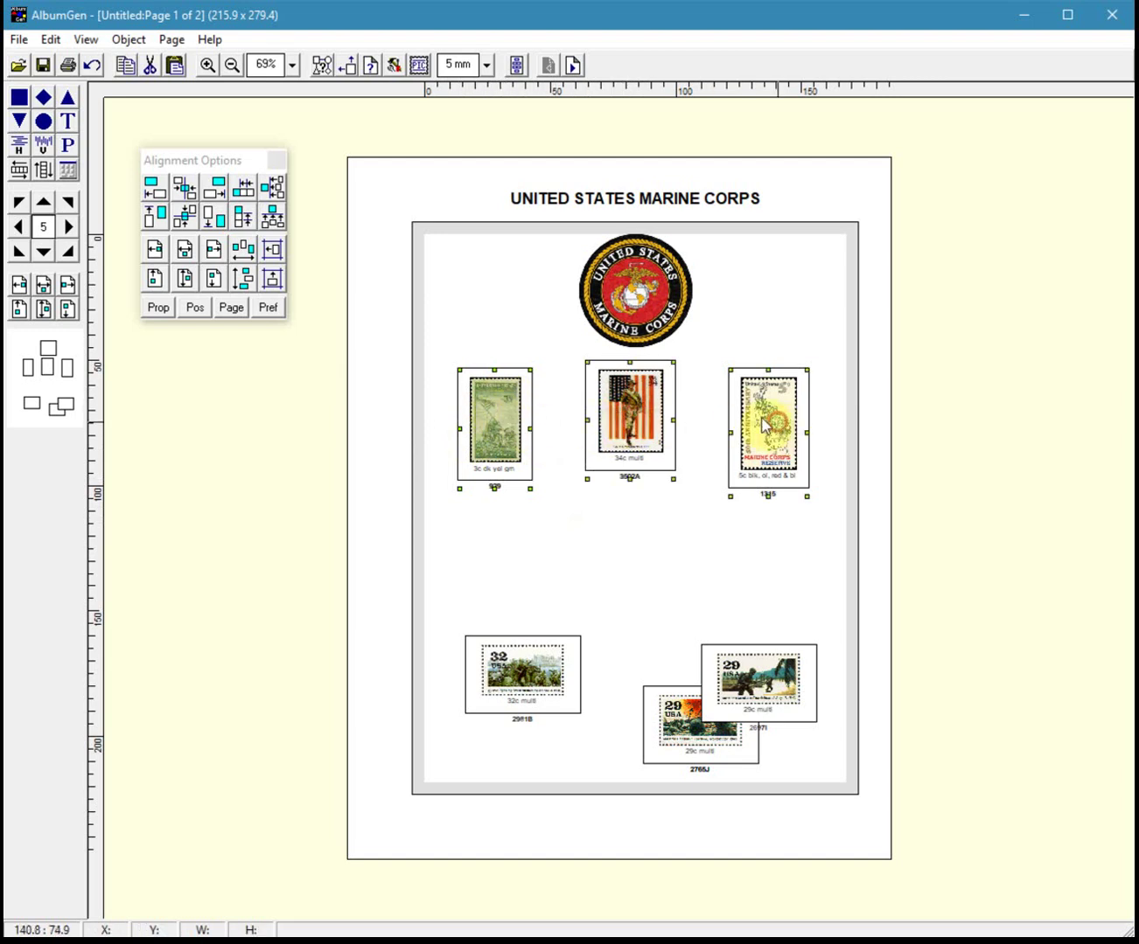
click(160, 219)
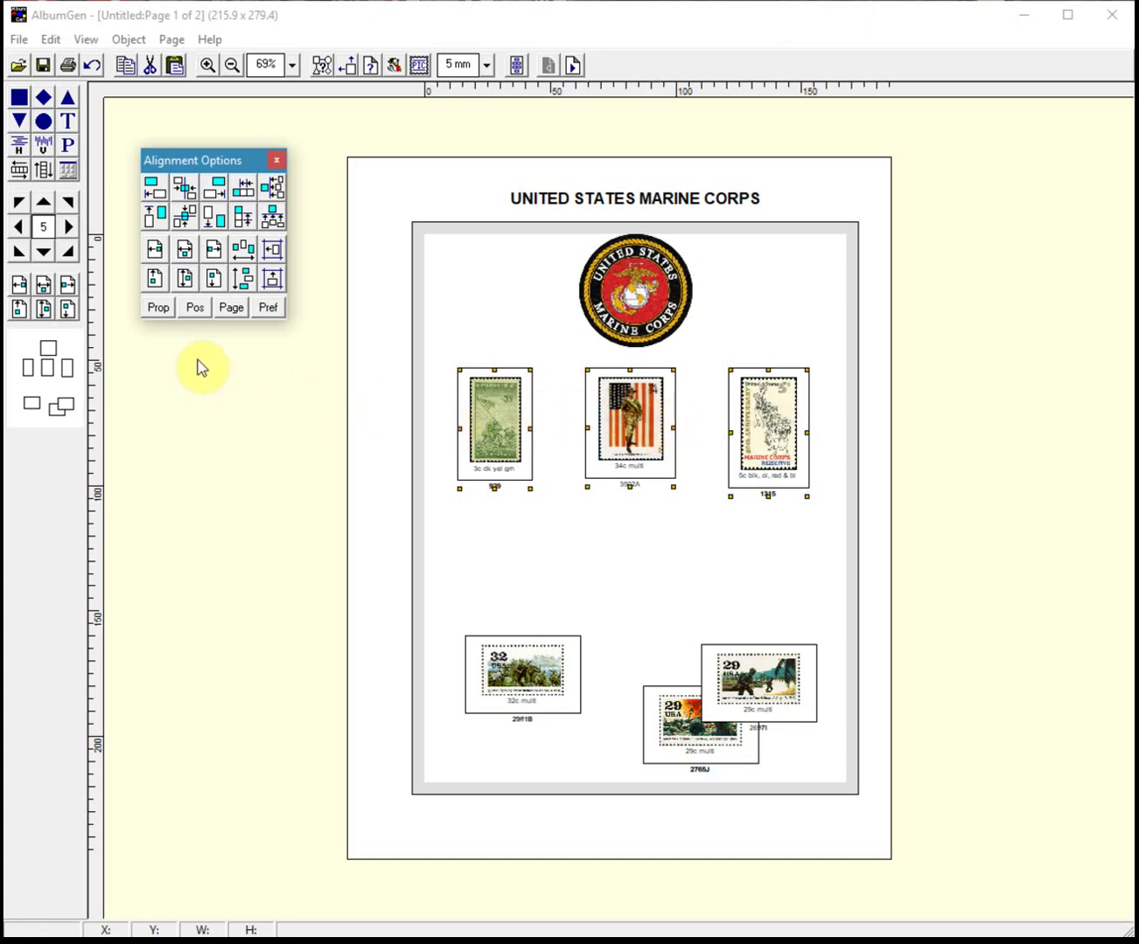
Step: Centre the grouped row of three stamps horizontally on the page and move it down 10 mm
click(44, 296)
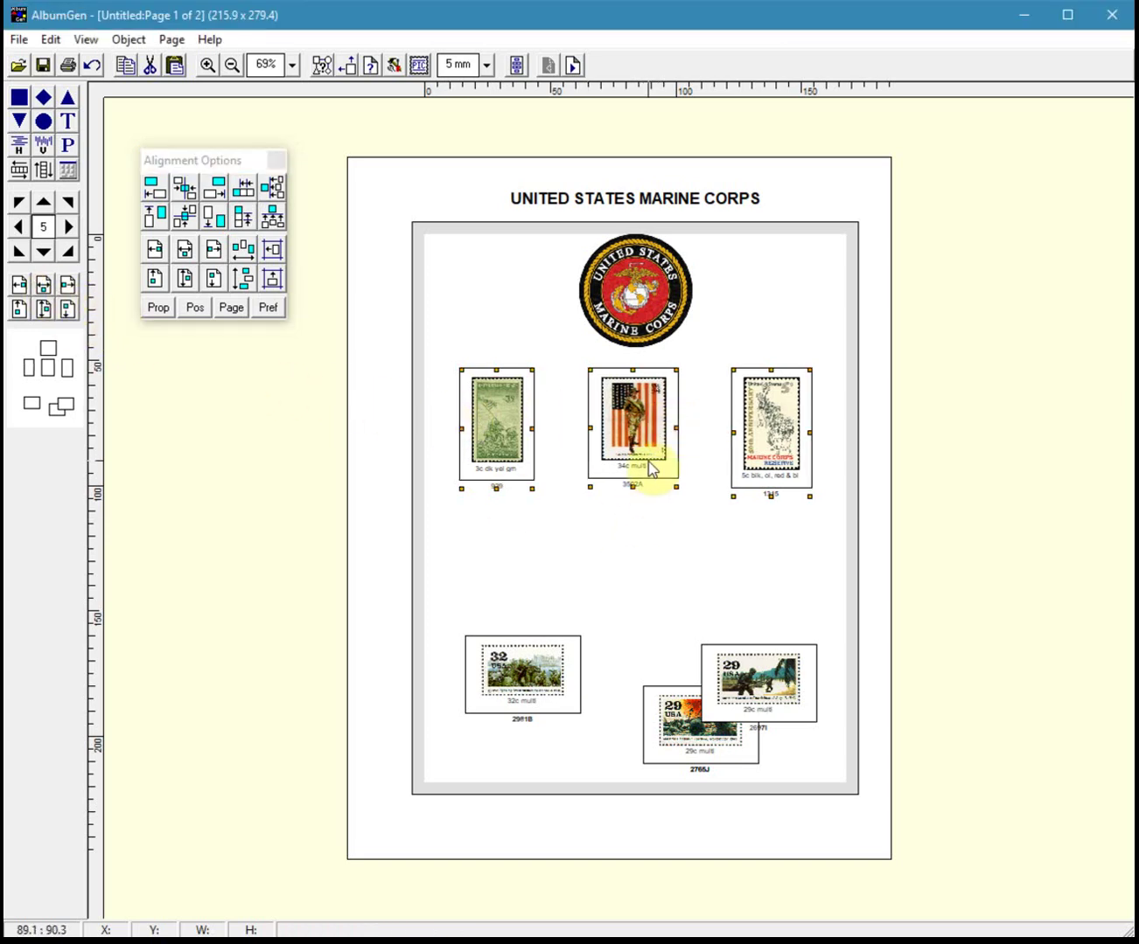
key(Down)
key(Down)
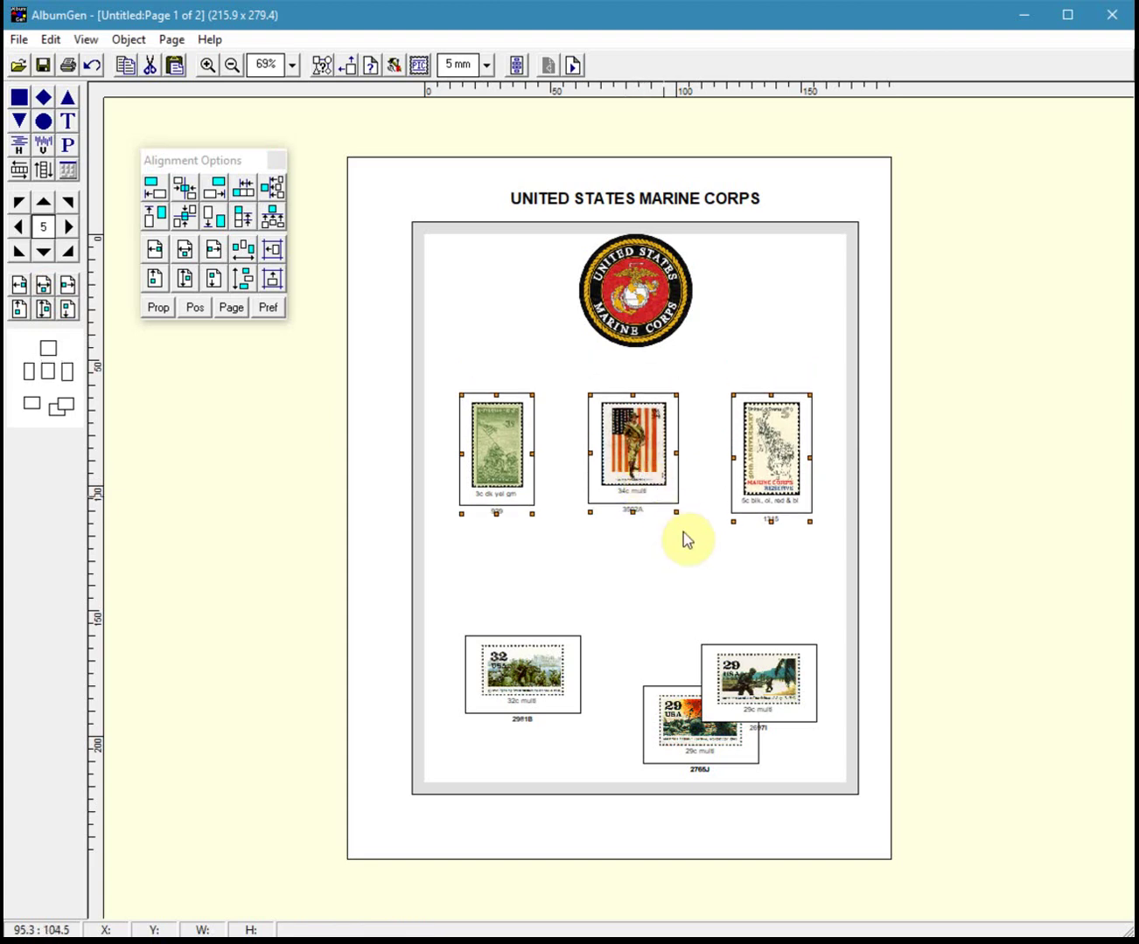
Step: Place stamps 2697I and 2981B below stamps 929 and 1315, aligned to the upper row's left and right edges respectively
drag(743, 668, 520, 566)
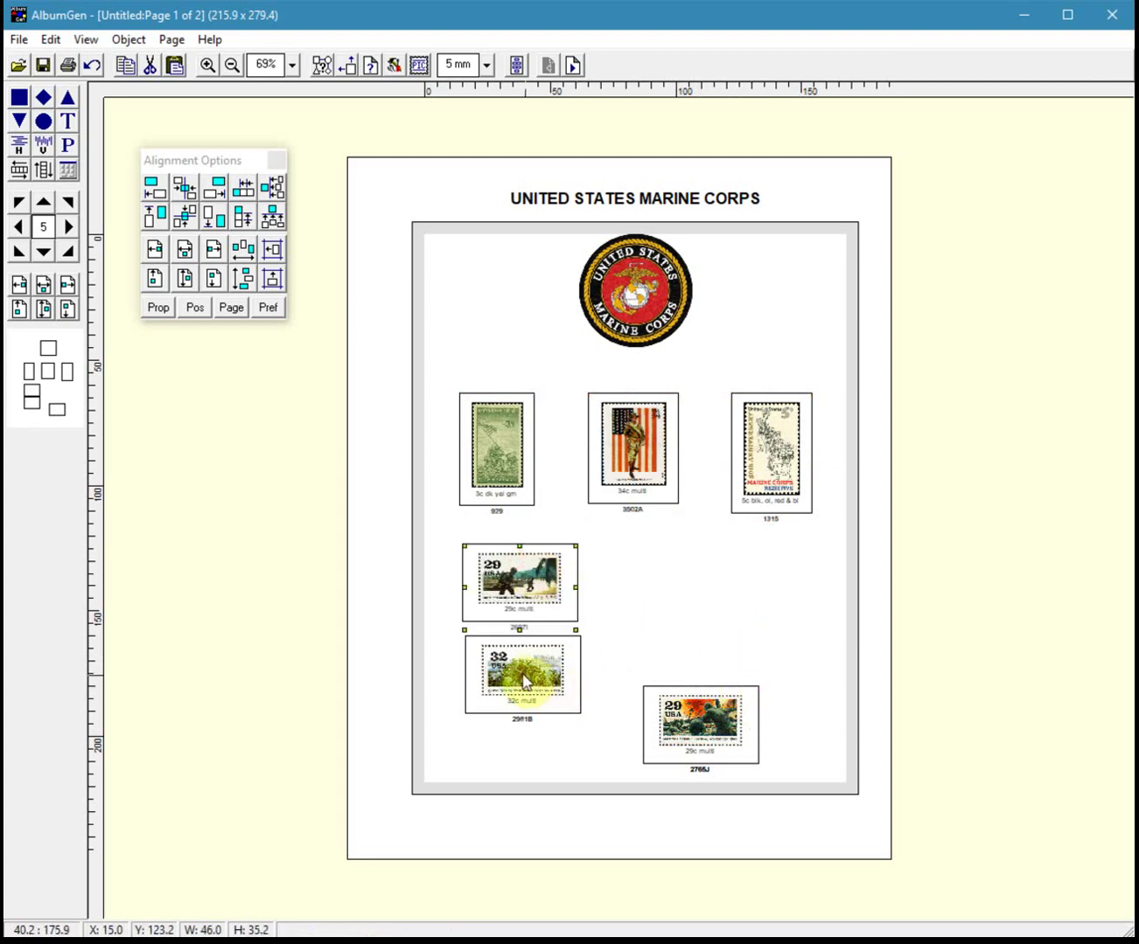
drag(519, 676, 767, 594)
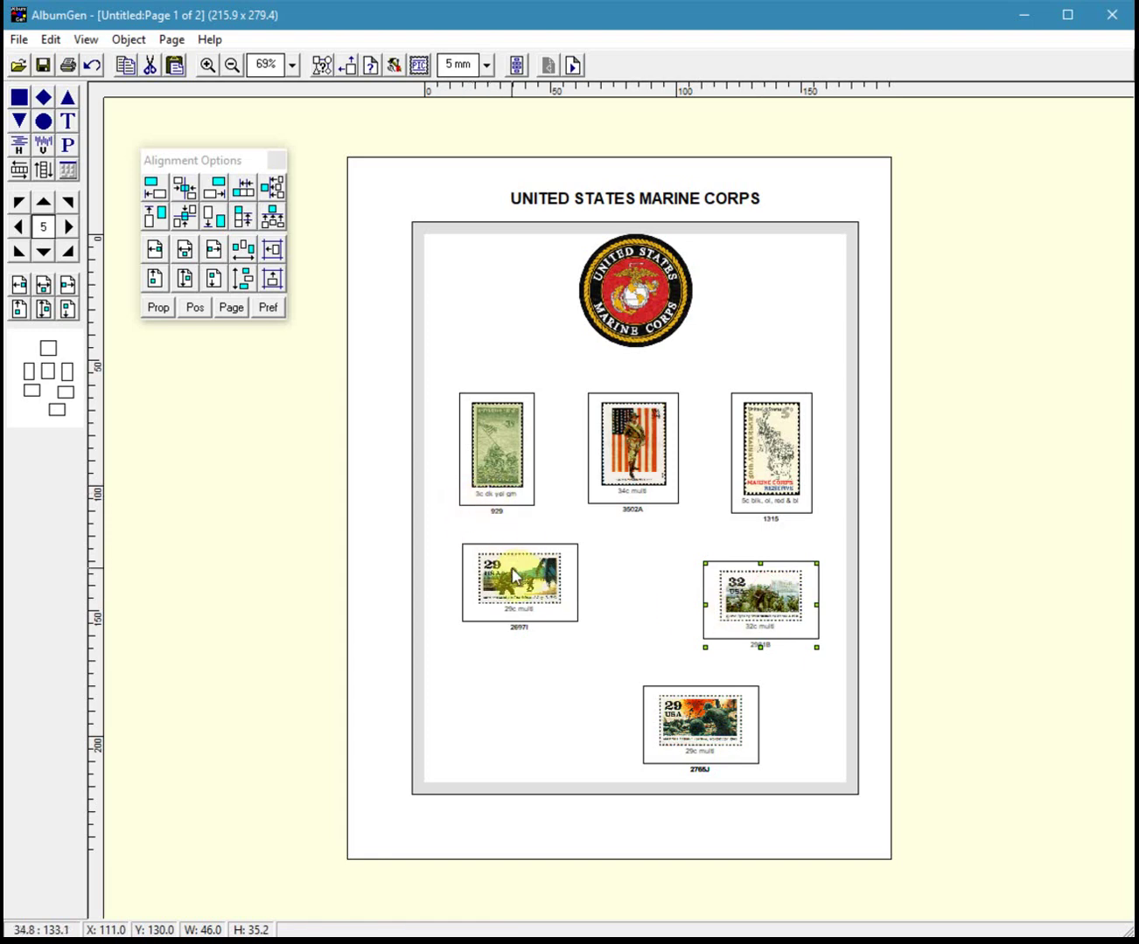
click(503, 464)
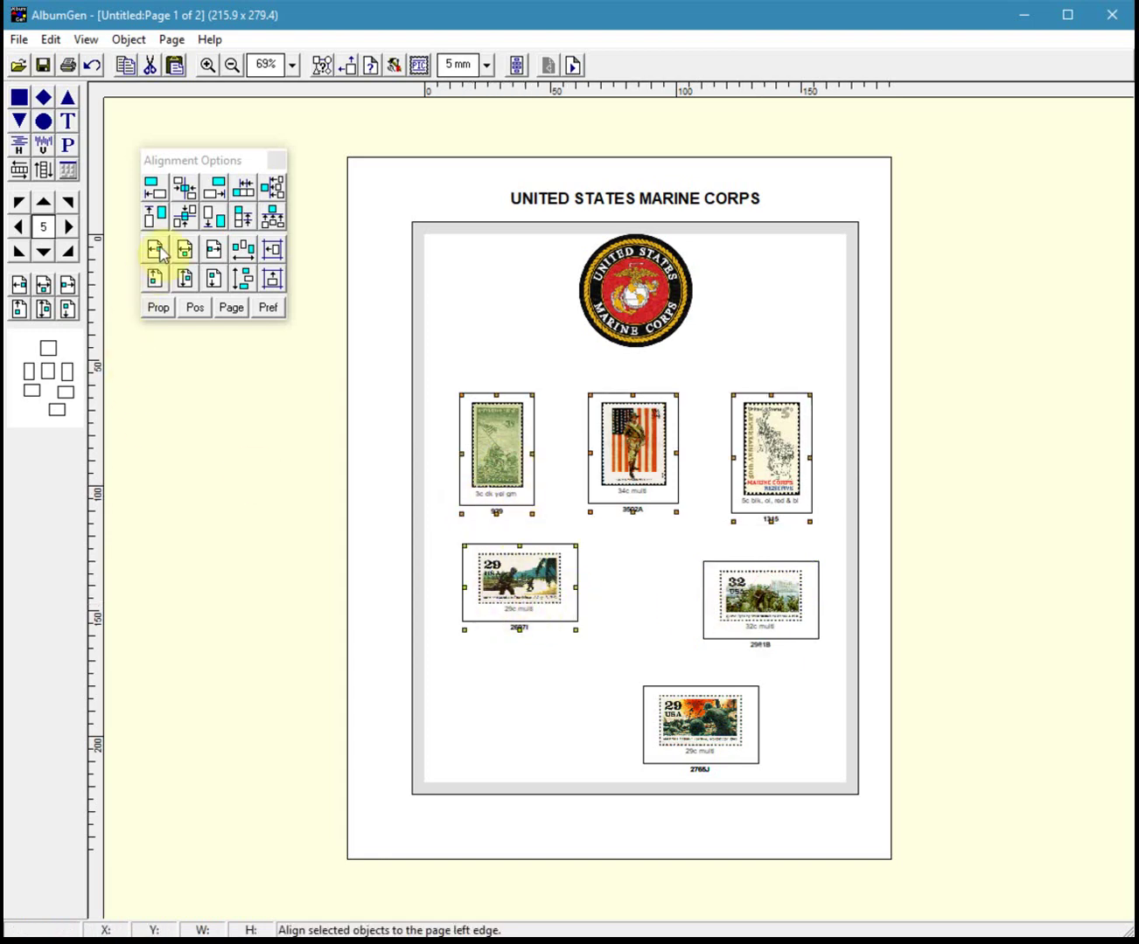
click(159, 191)
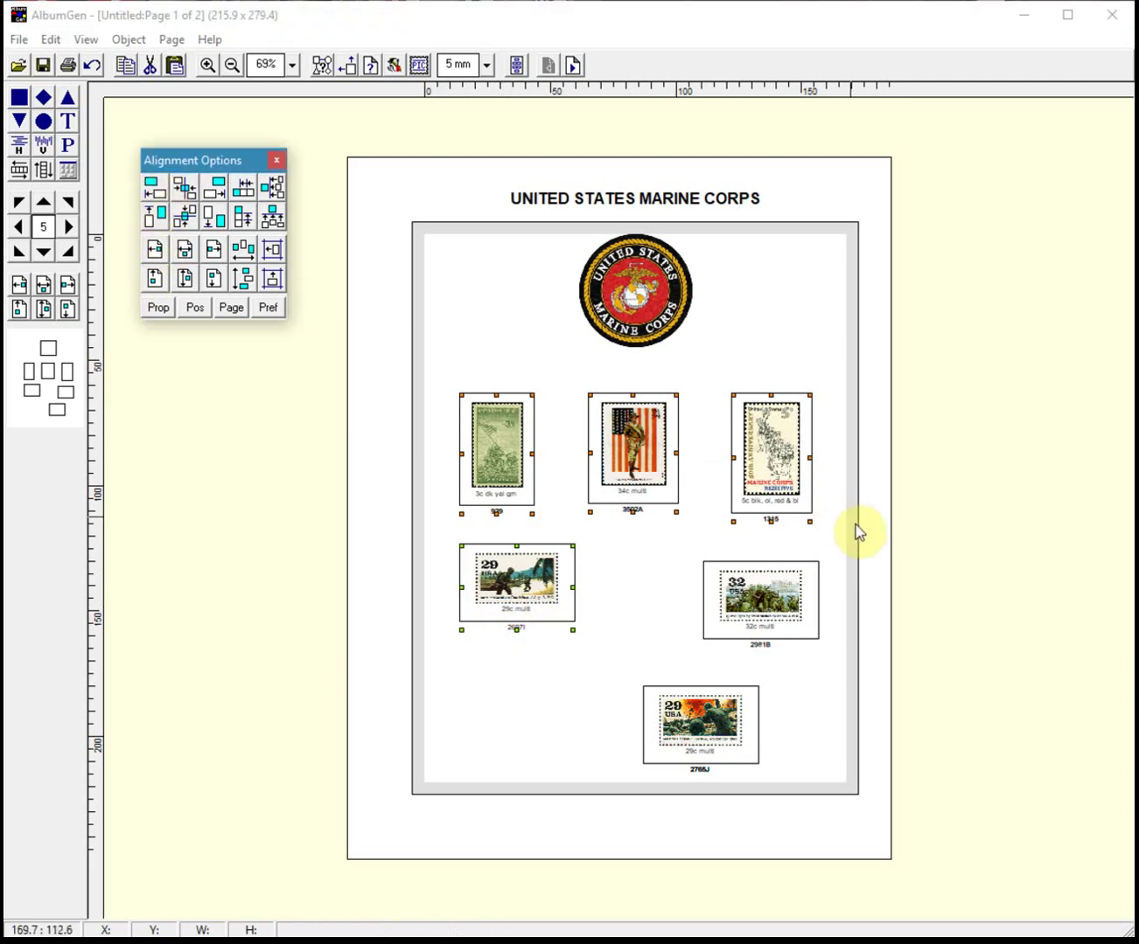
click(828, 530)
click(788, 455)
shift+click(795, 597)
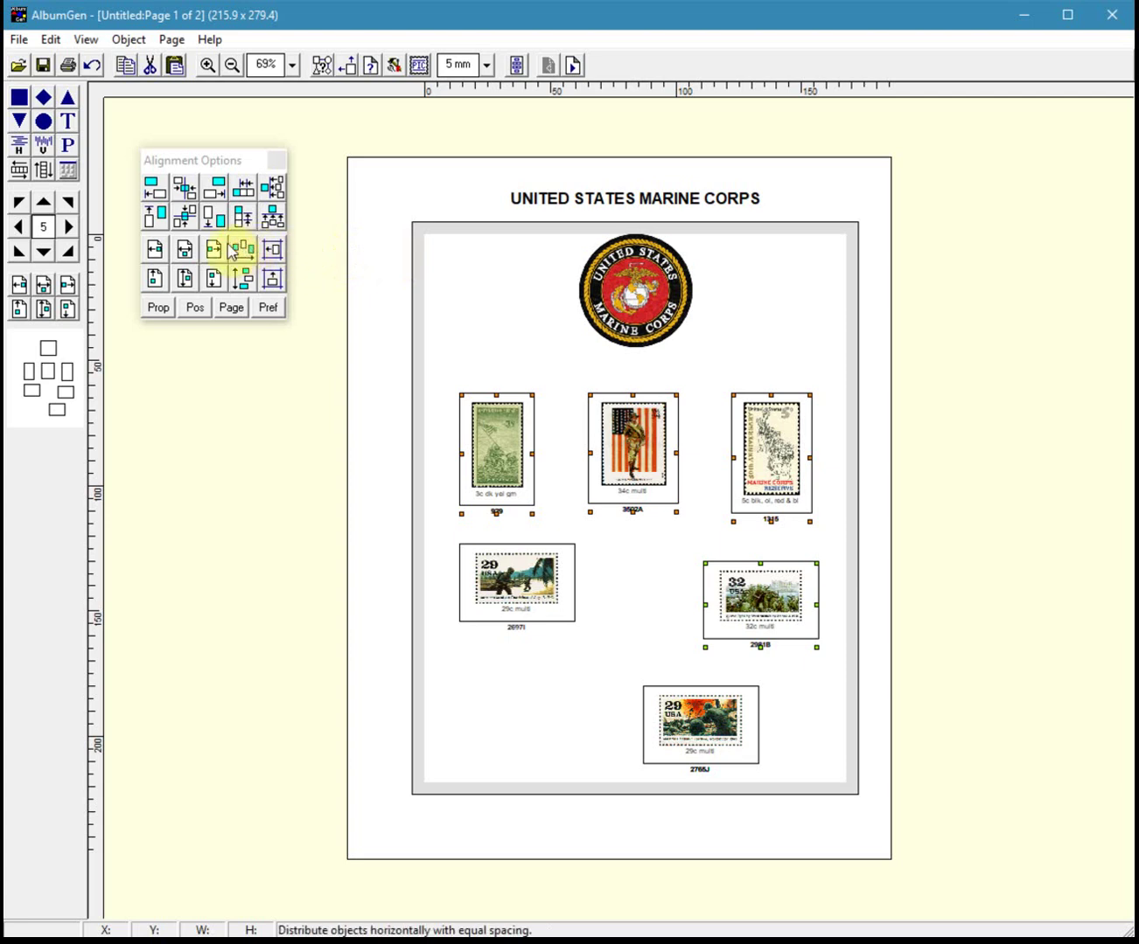
click(214, 185)
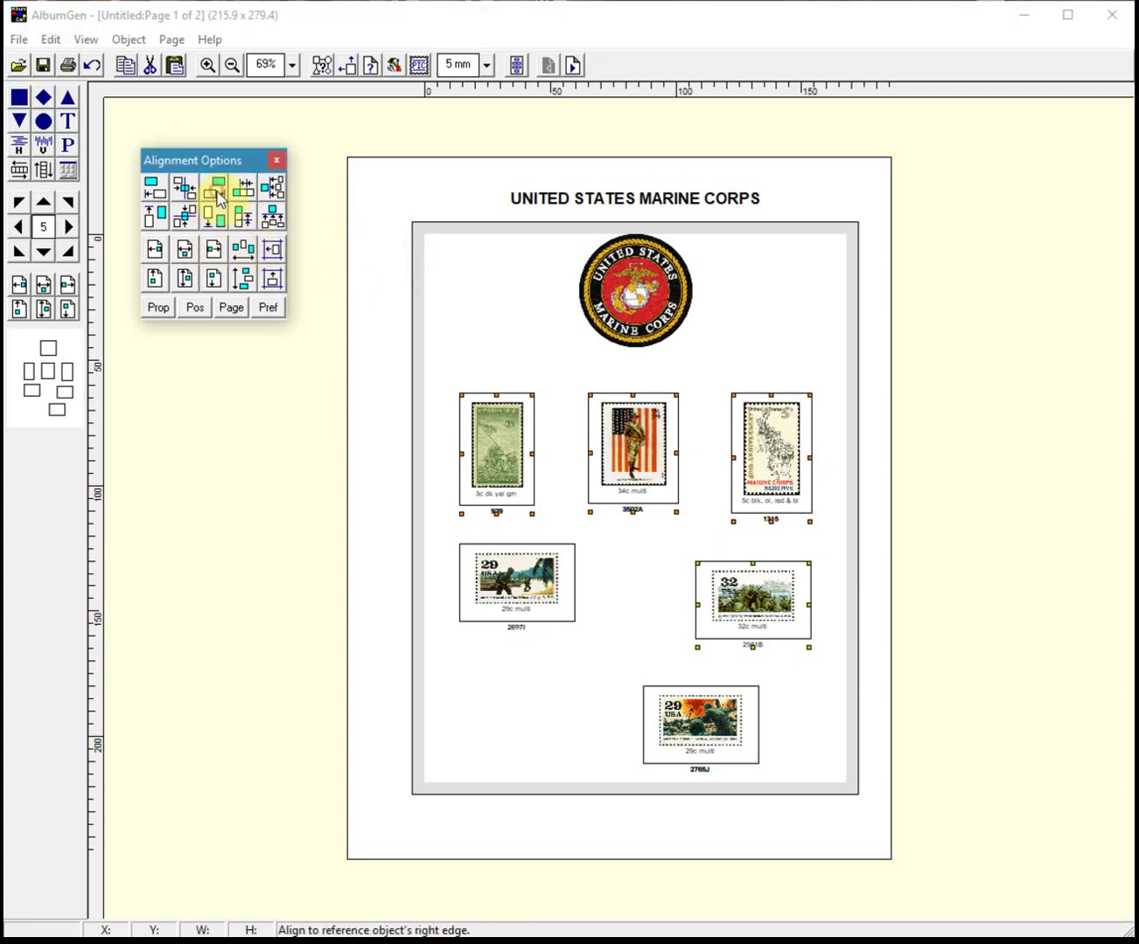
Step: Centre stamp 2765J horizontally on the page and move it up 15 mm
click(702, 712)
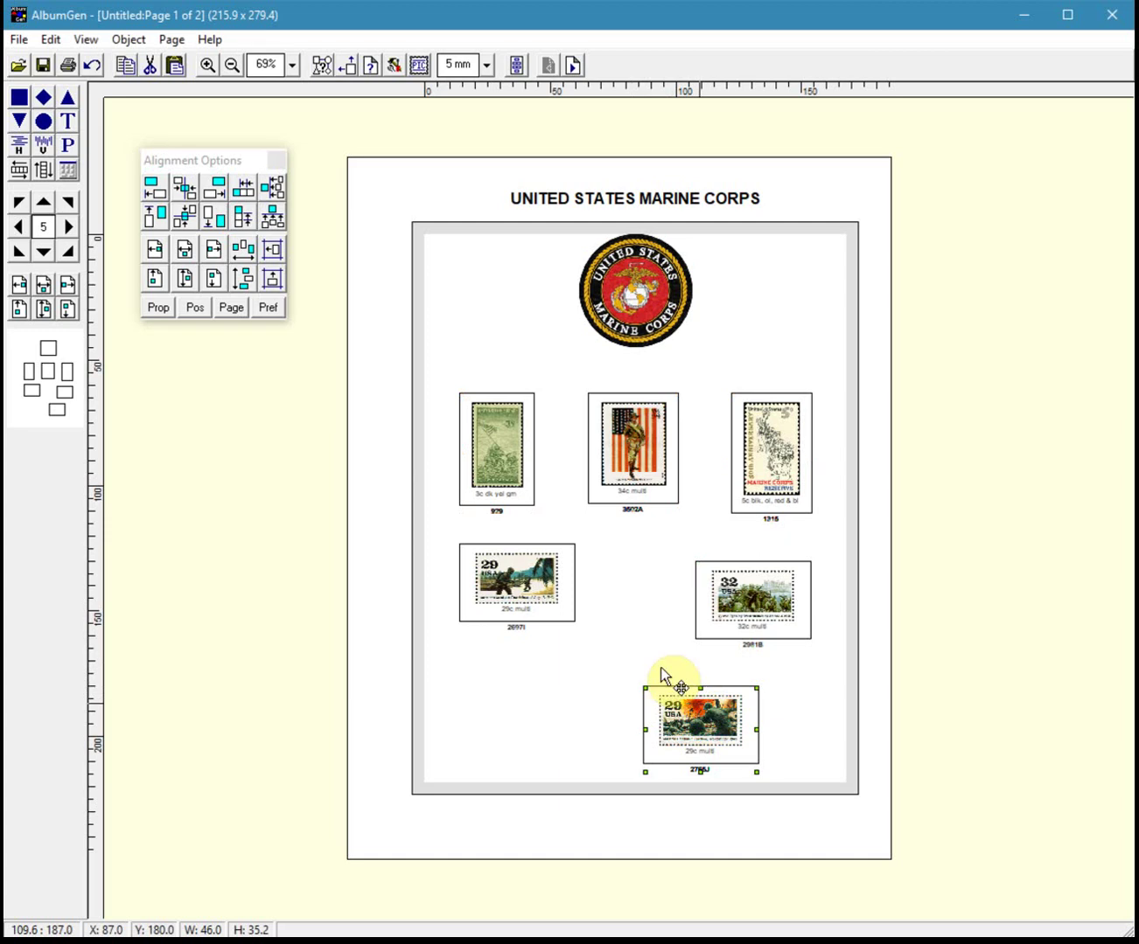
click(43, 289)
key(Up)
key(Up)
key(Up)
Step: Align the top edge of stamp 2981B with stamp 2697I and deselect both
click(539, 588)
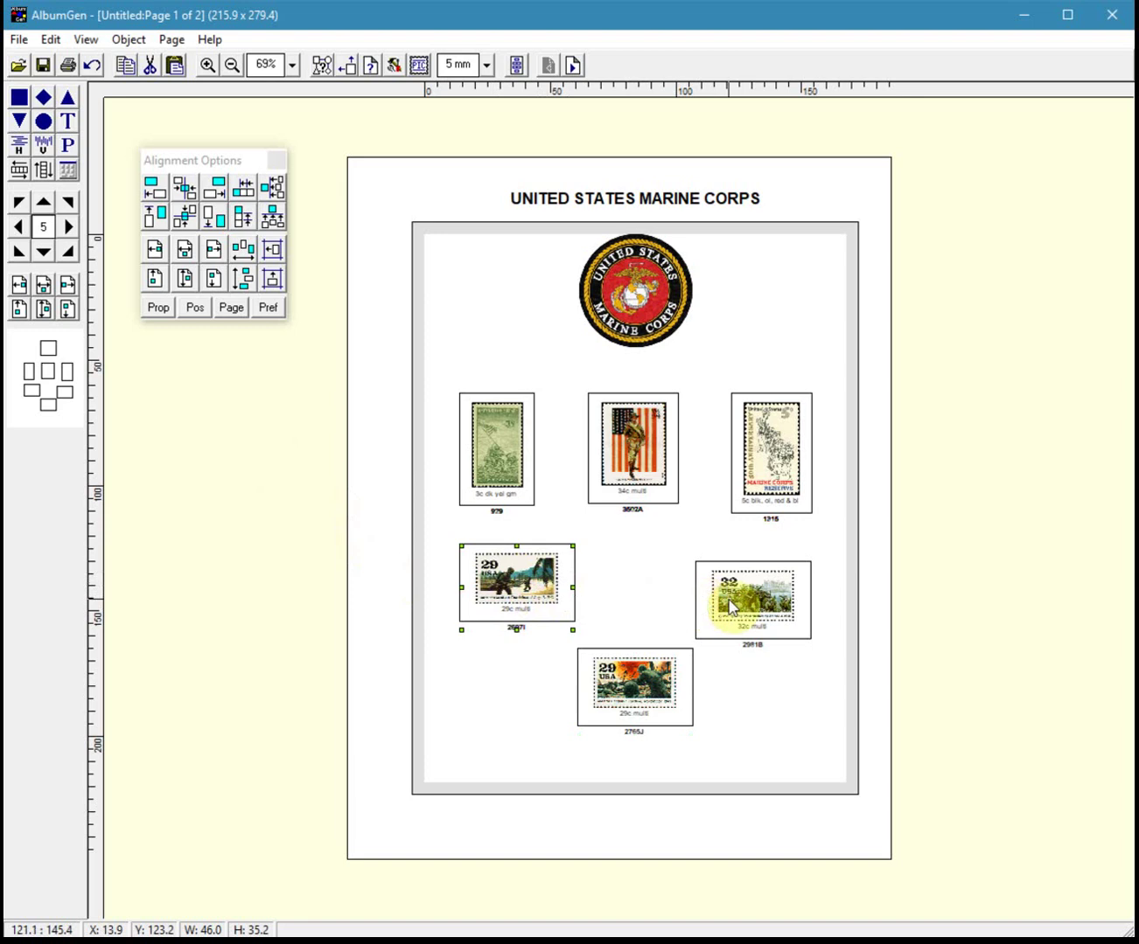
shift+click(757, 609)
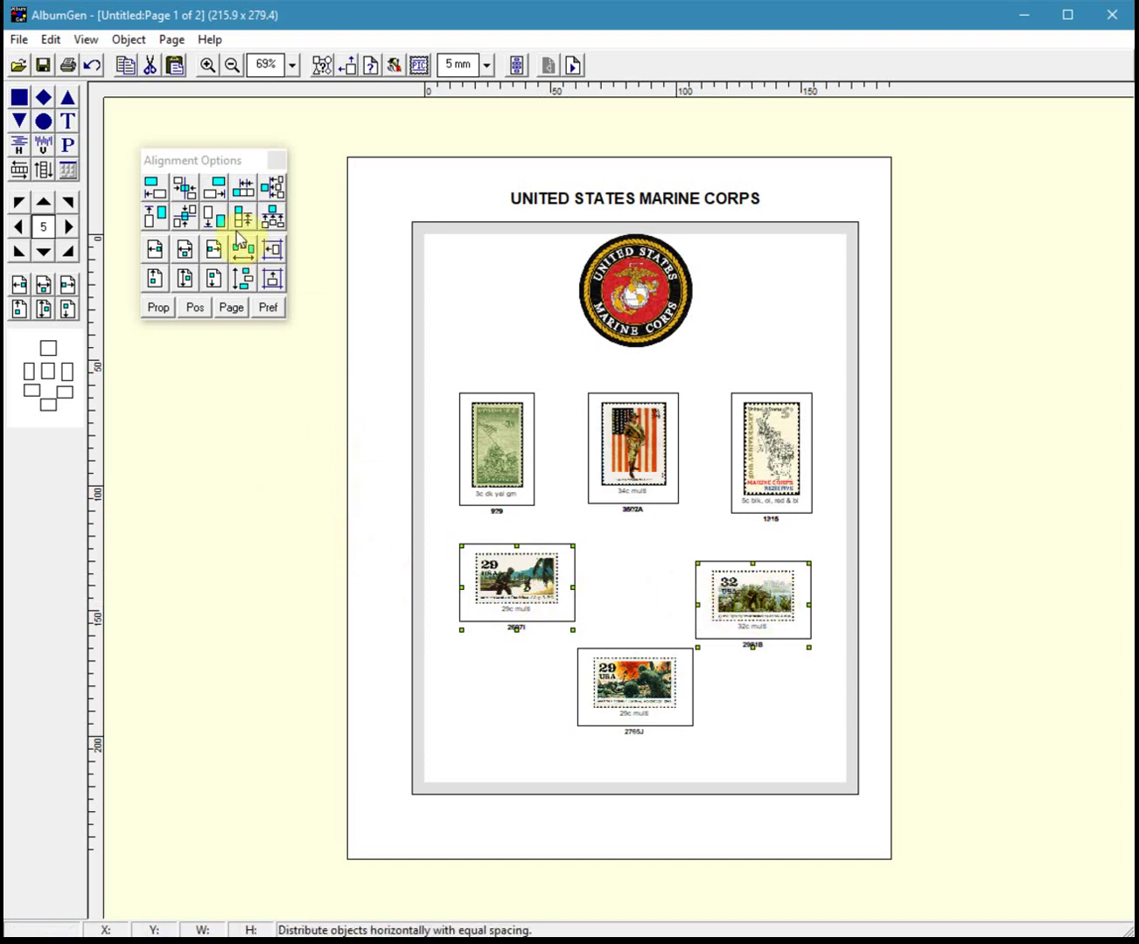
click(148, 218)
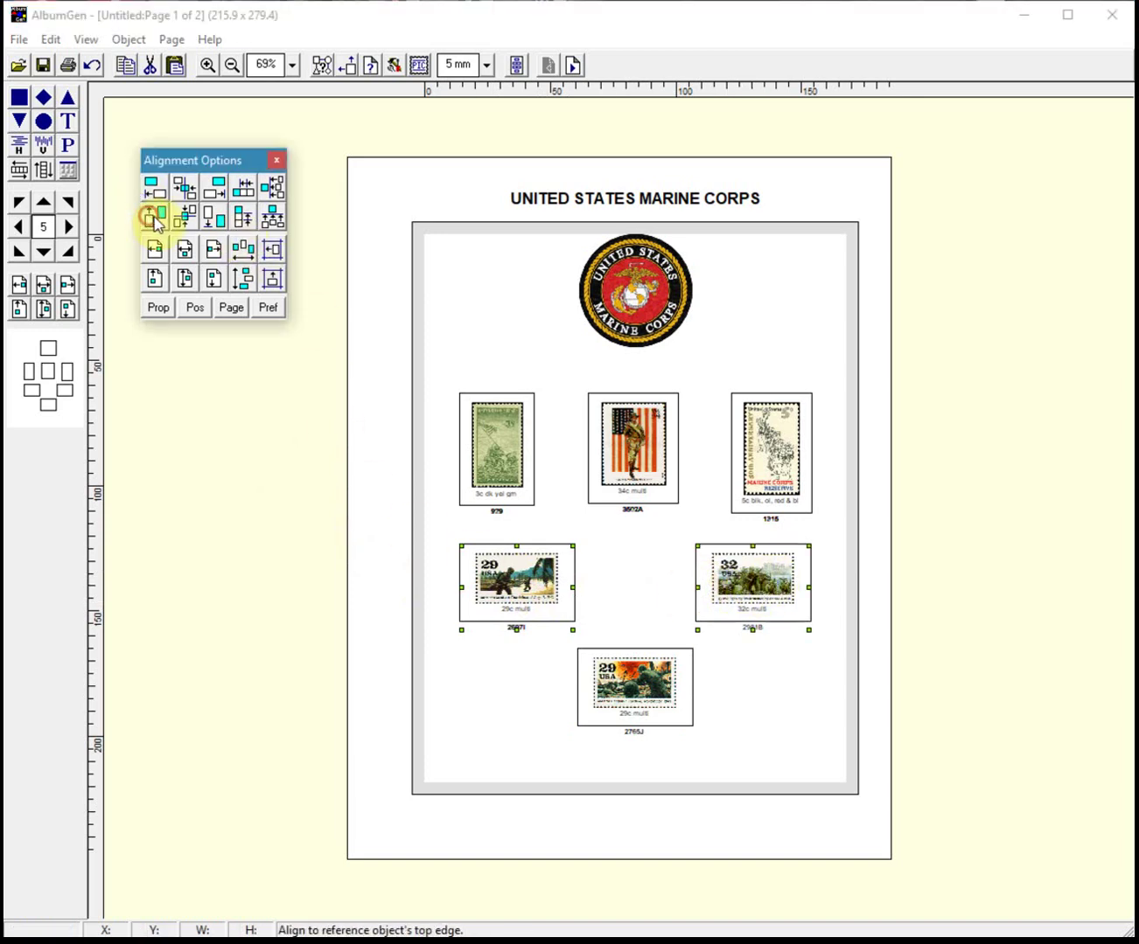
click(749, 713)
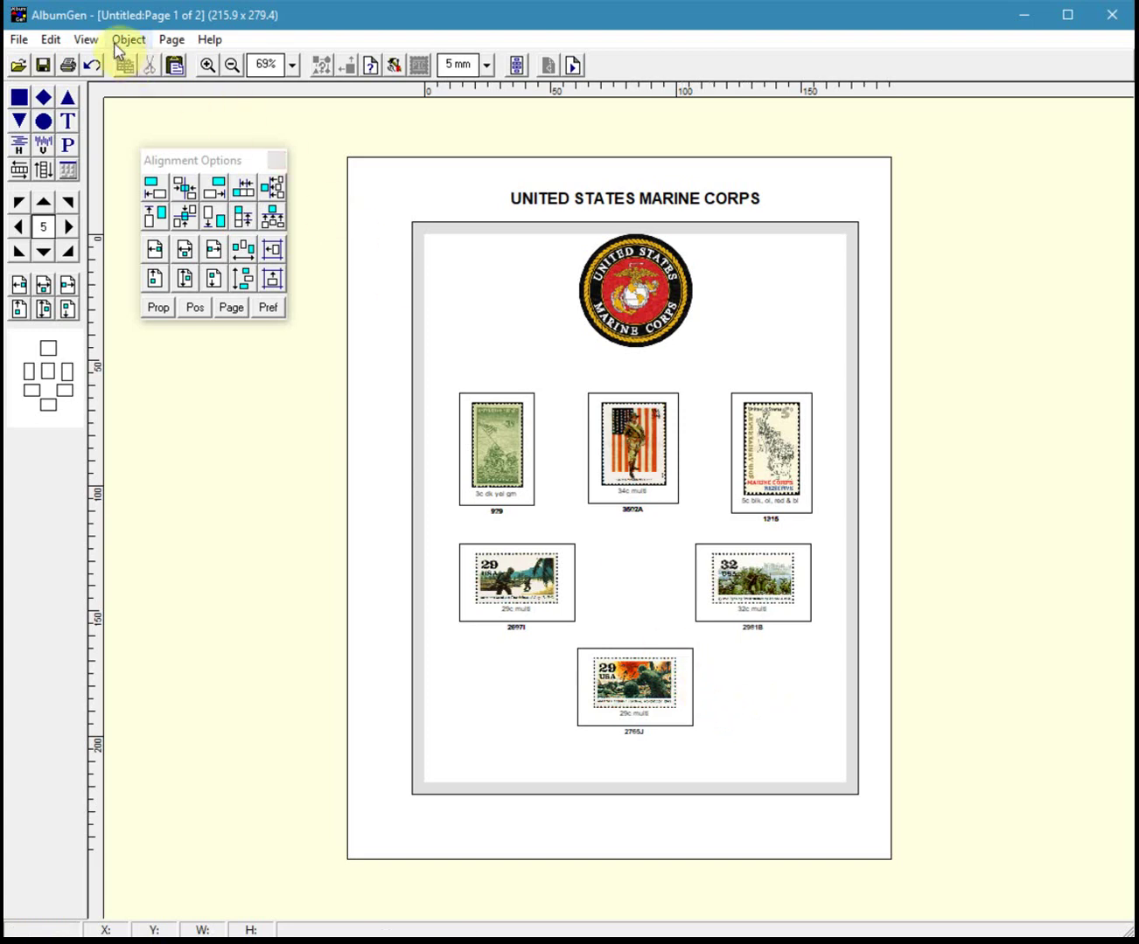
Step: Insert a new page at the end of the album
click(163, 39)
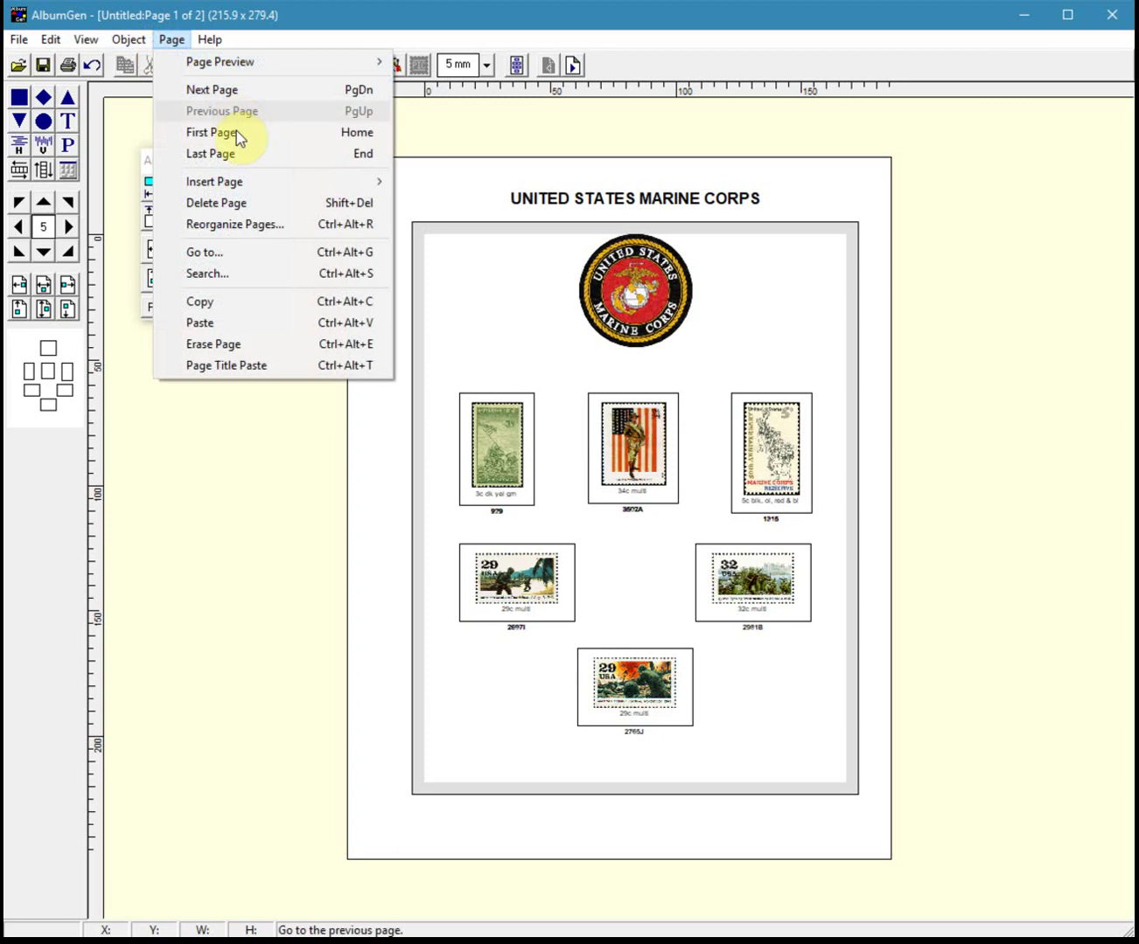
mouse_move(228, 182)
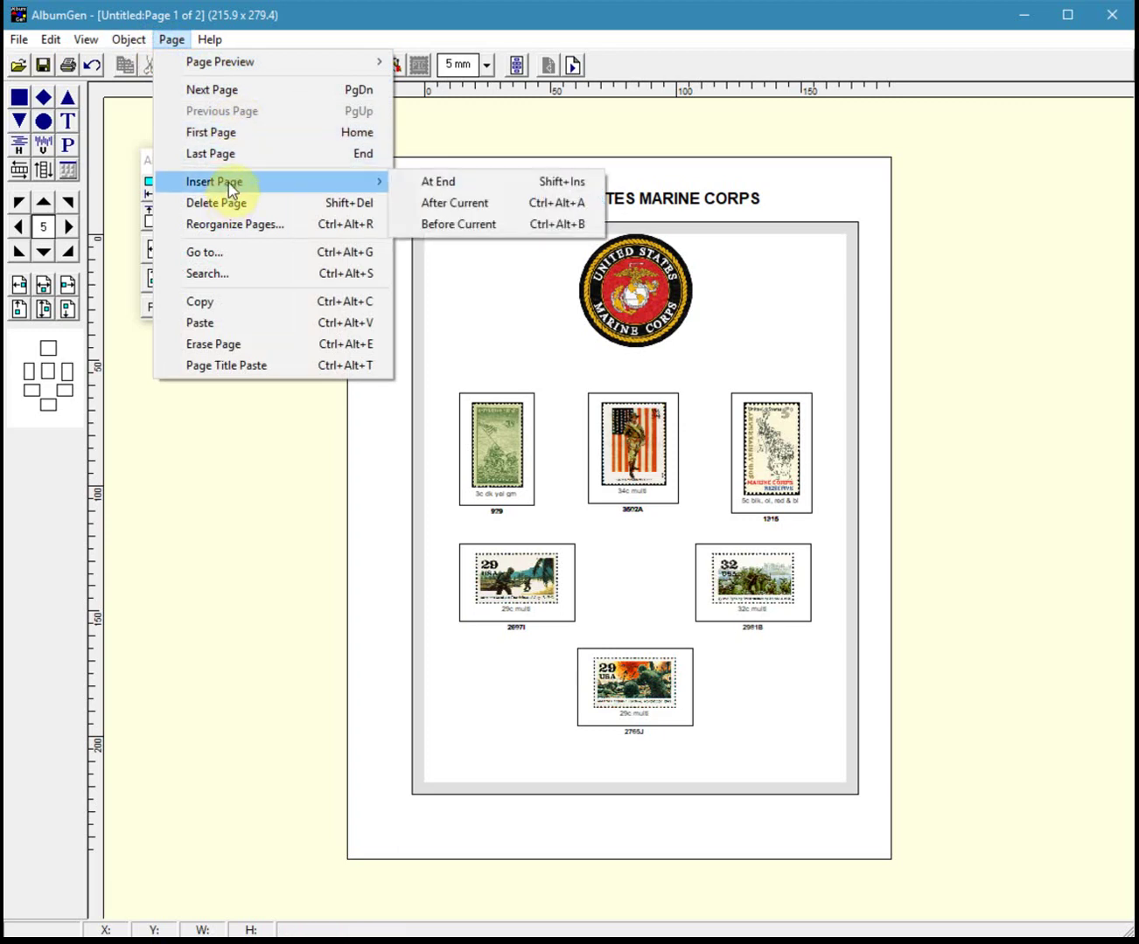
click(439, 181)
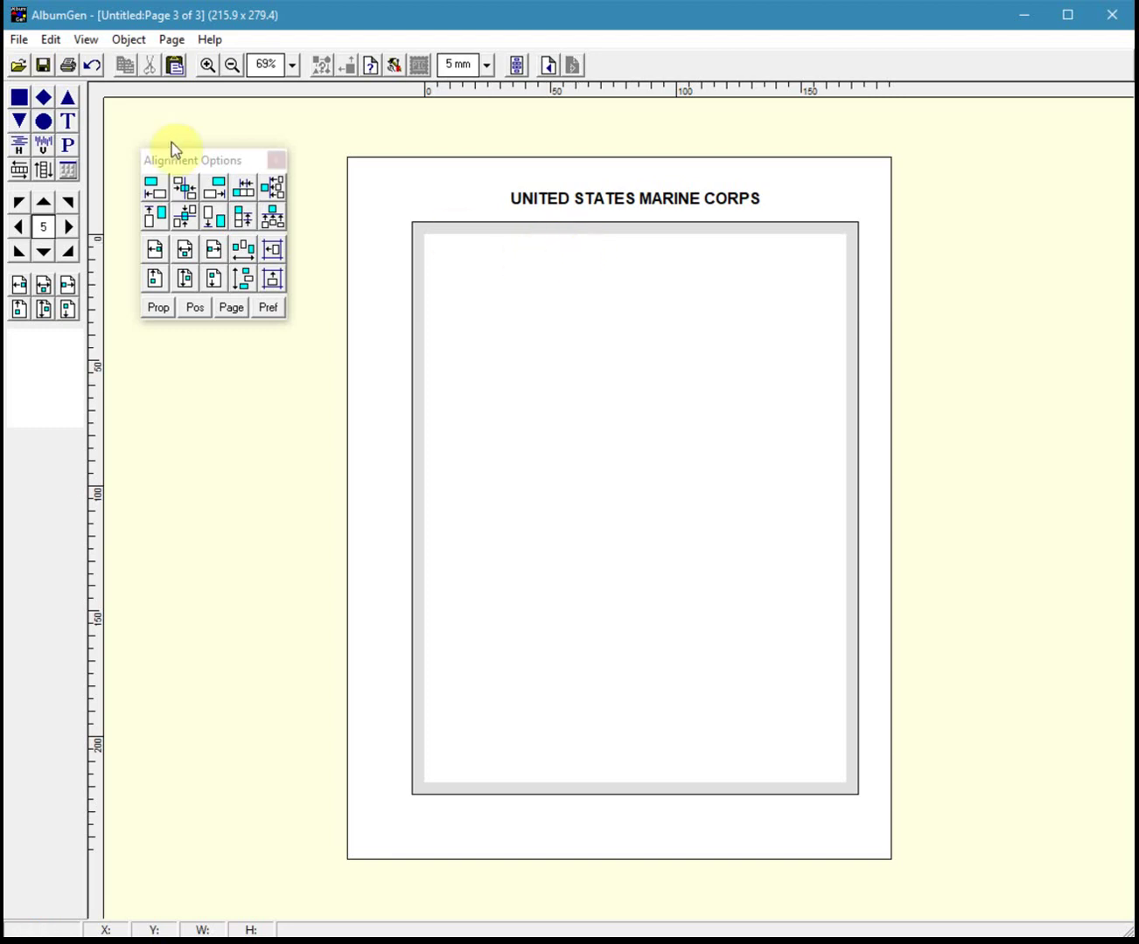
Step: Place a rectangle on the new page at about 25 mm left and 20 mm top, and add the USMC_1.bmp image to it
click(19, 97)
click(491, 282)
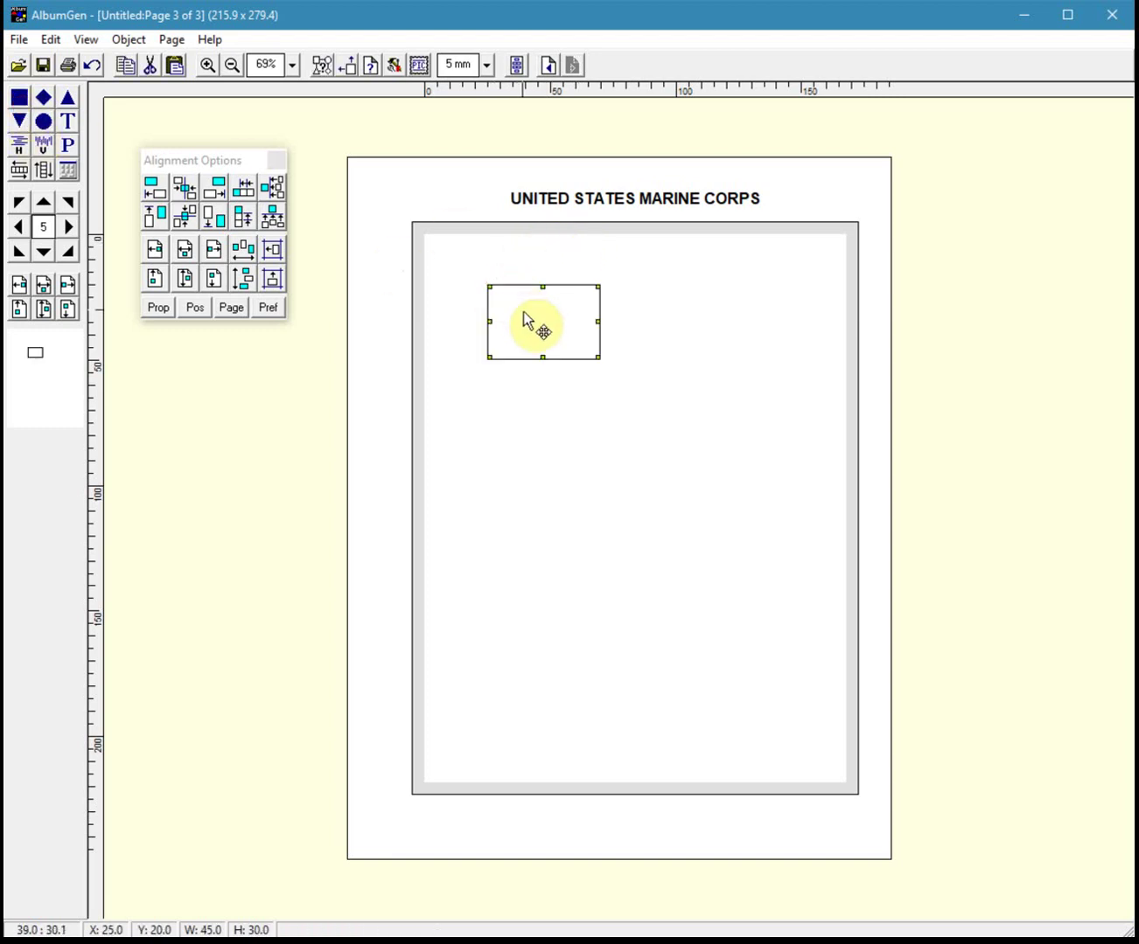
right_click(523, 316)
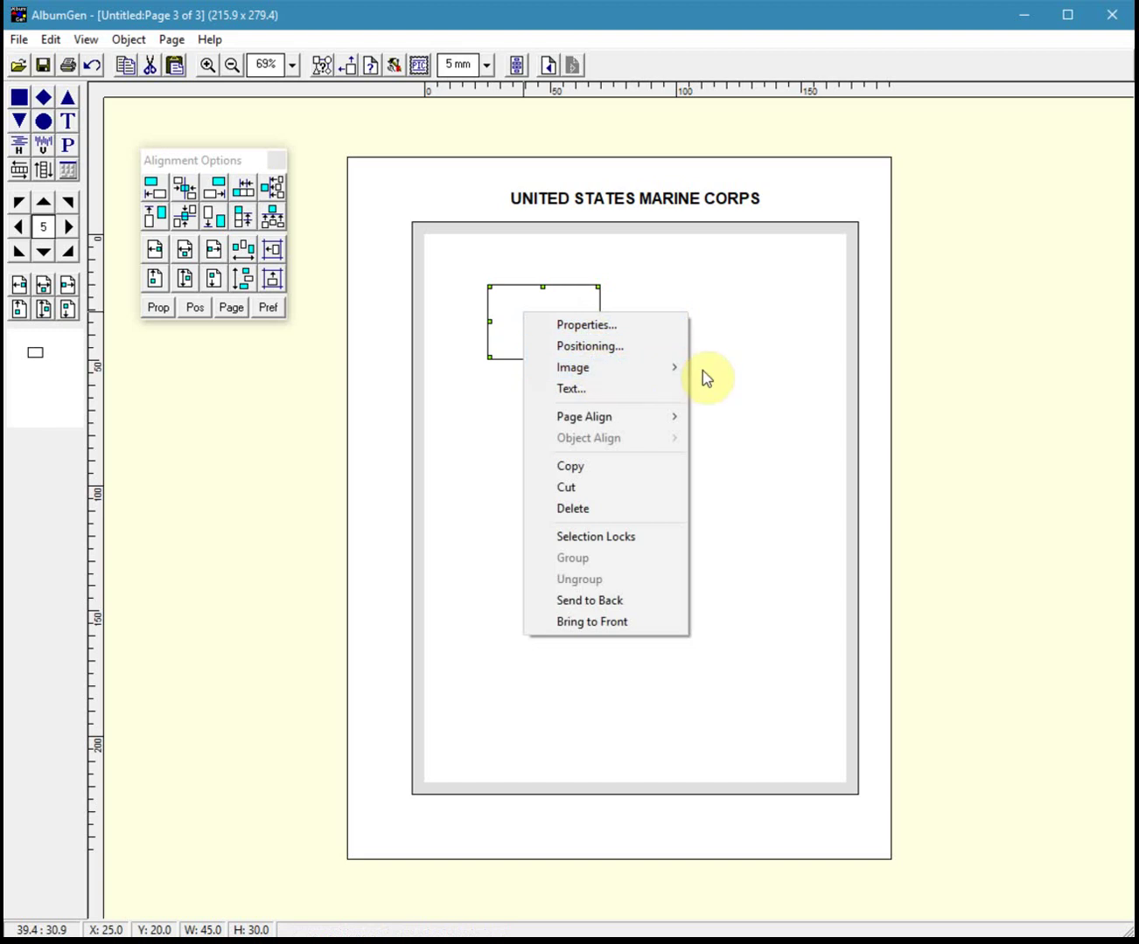
mouse_move(676, 367)
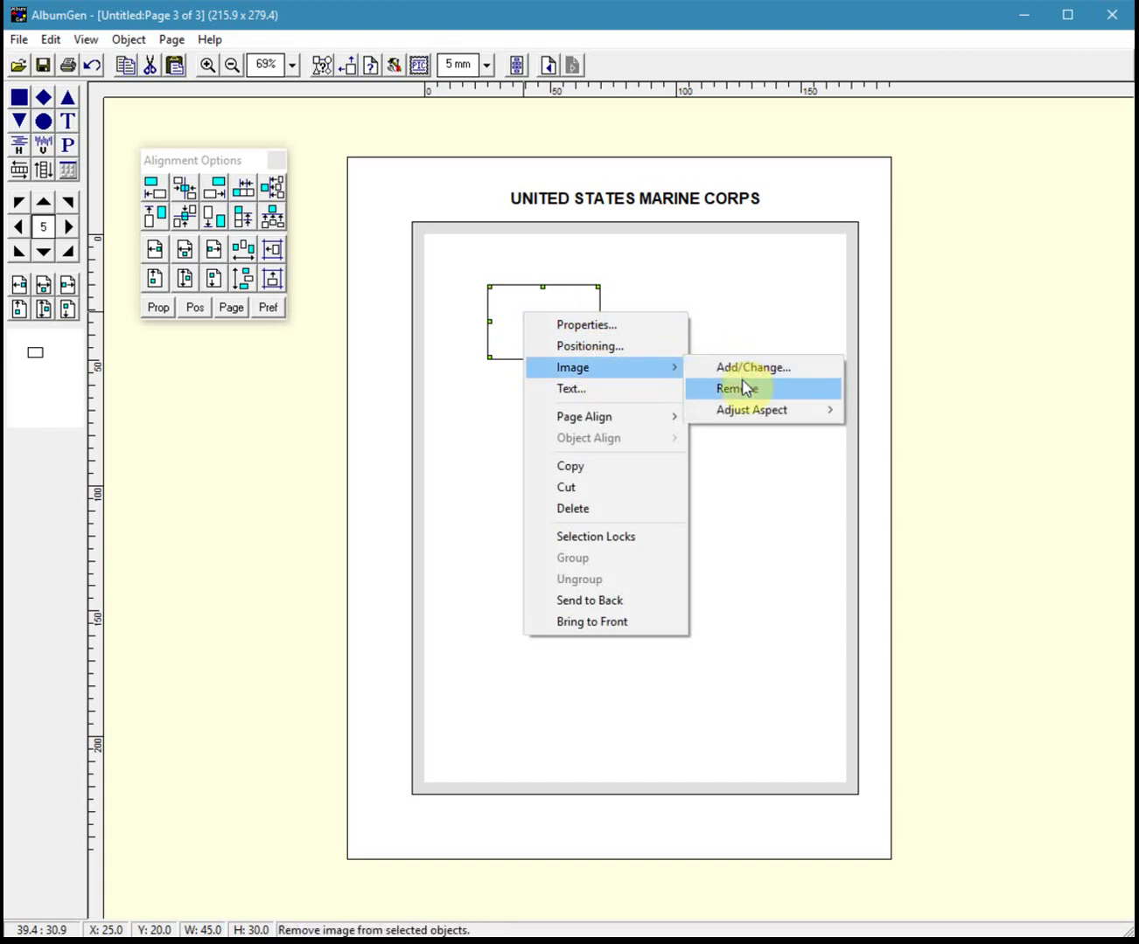
click(739, 375)
click(411, 350)
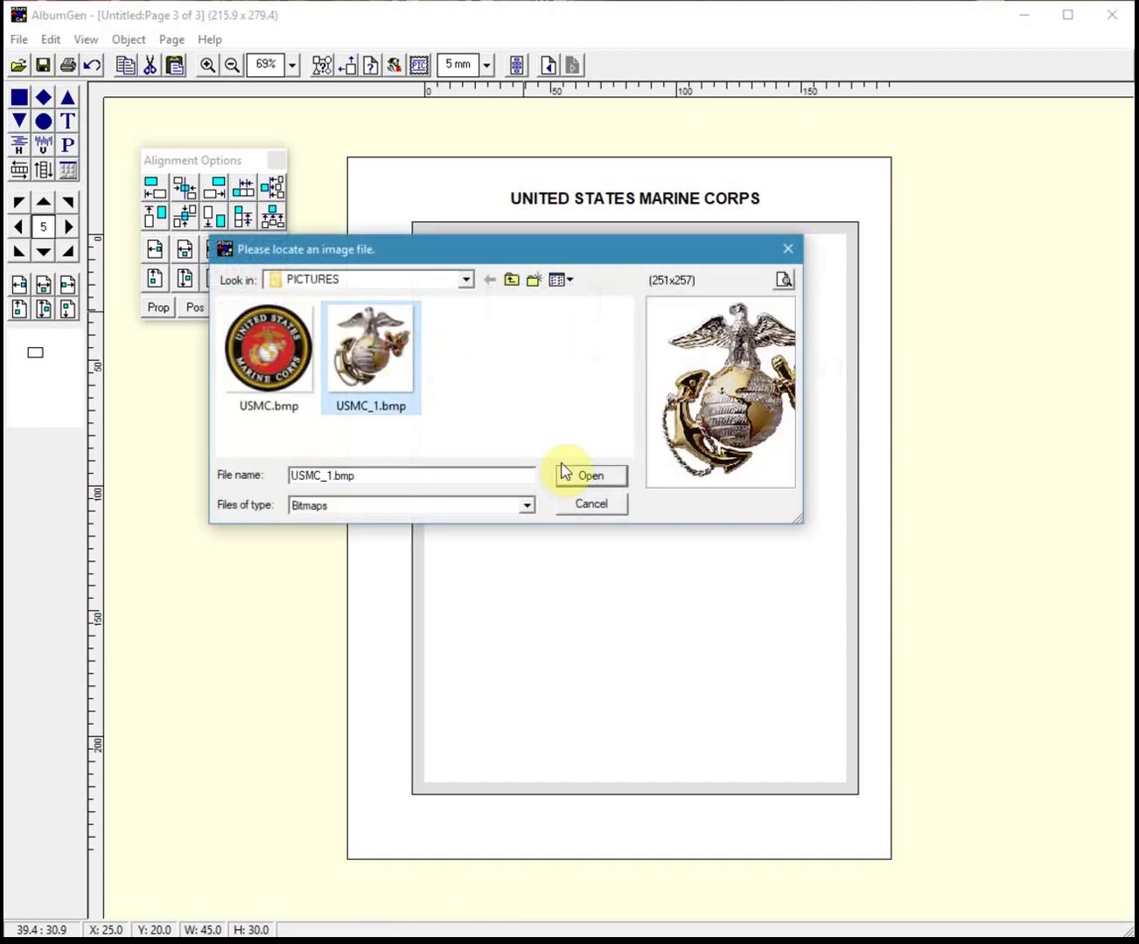
click(596, 479)
Step: Set the emblem's rectangle to 45 mm high, 0 space inside frame and no border, and move it to 60 mm left, 0 mm top
right_click(553, 317)
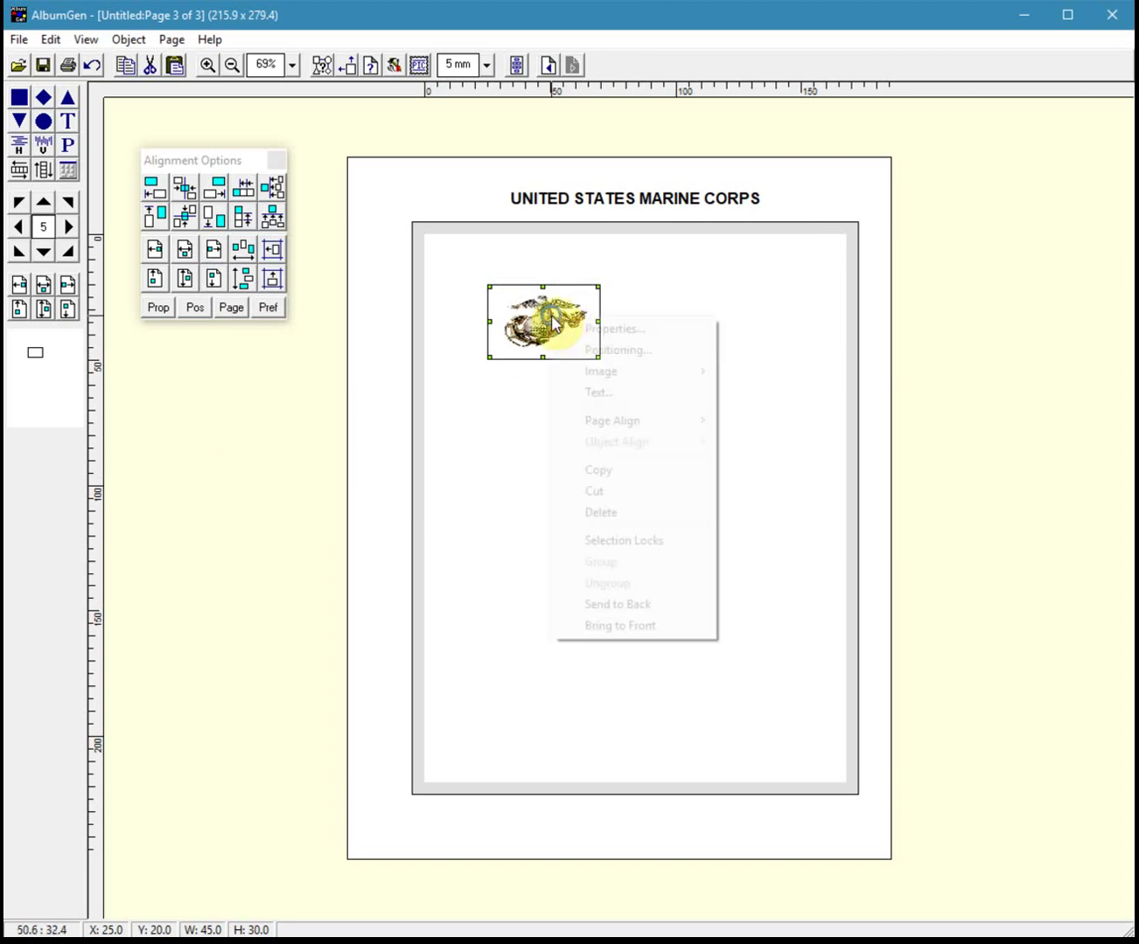
click(582, 330)
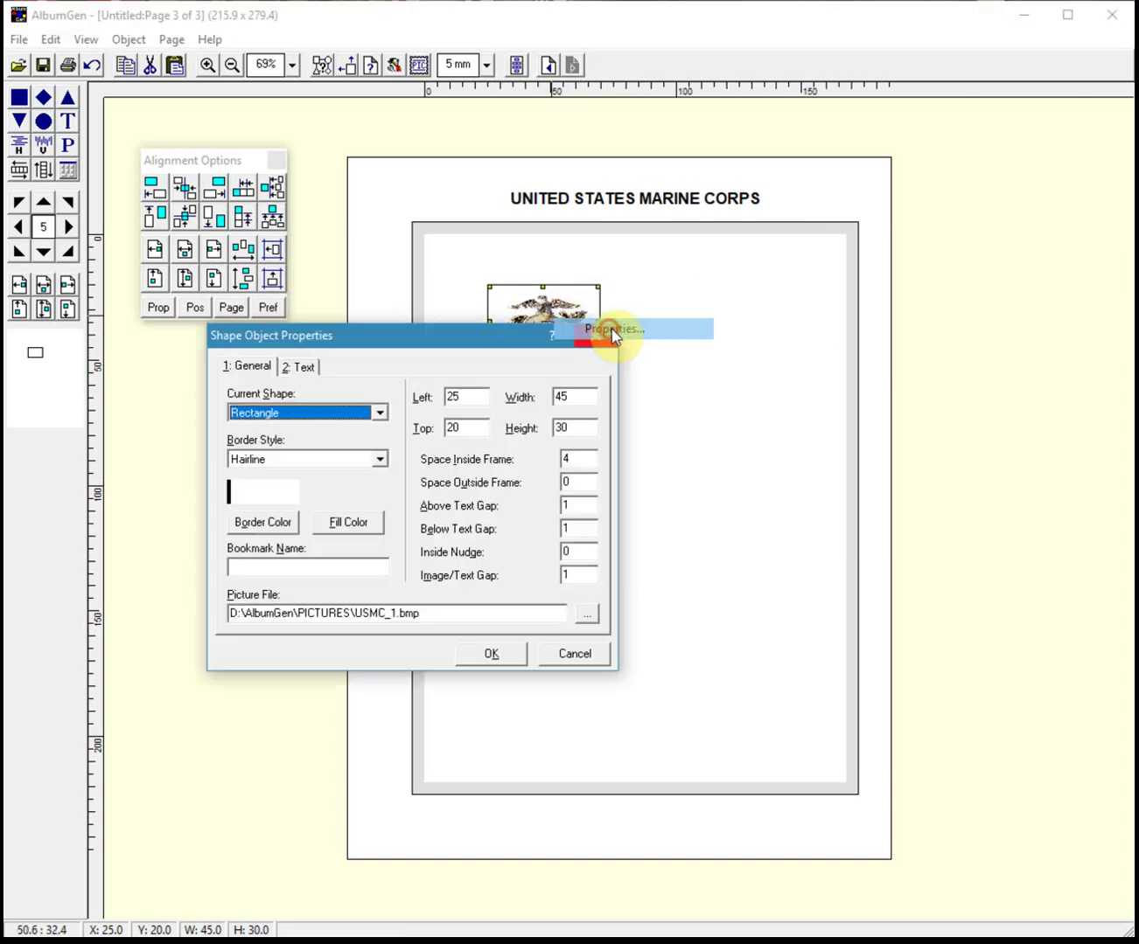
double_click(582, 426)
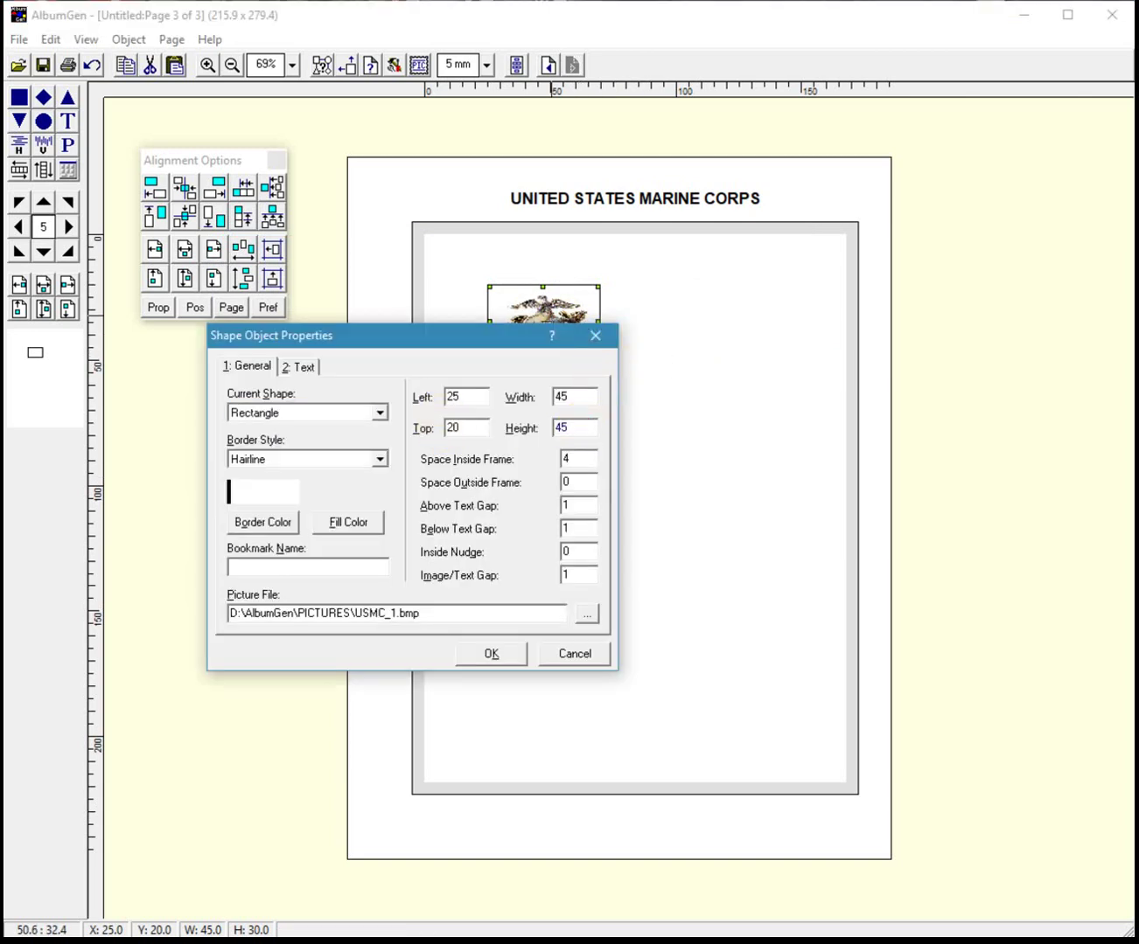
double_click(561, 459)
click(312, 459)
scroll(310, 541, down, 3)
click(279, 518)
click(488, 654)
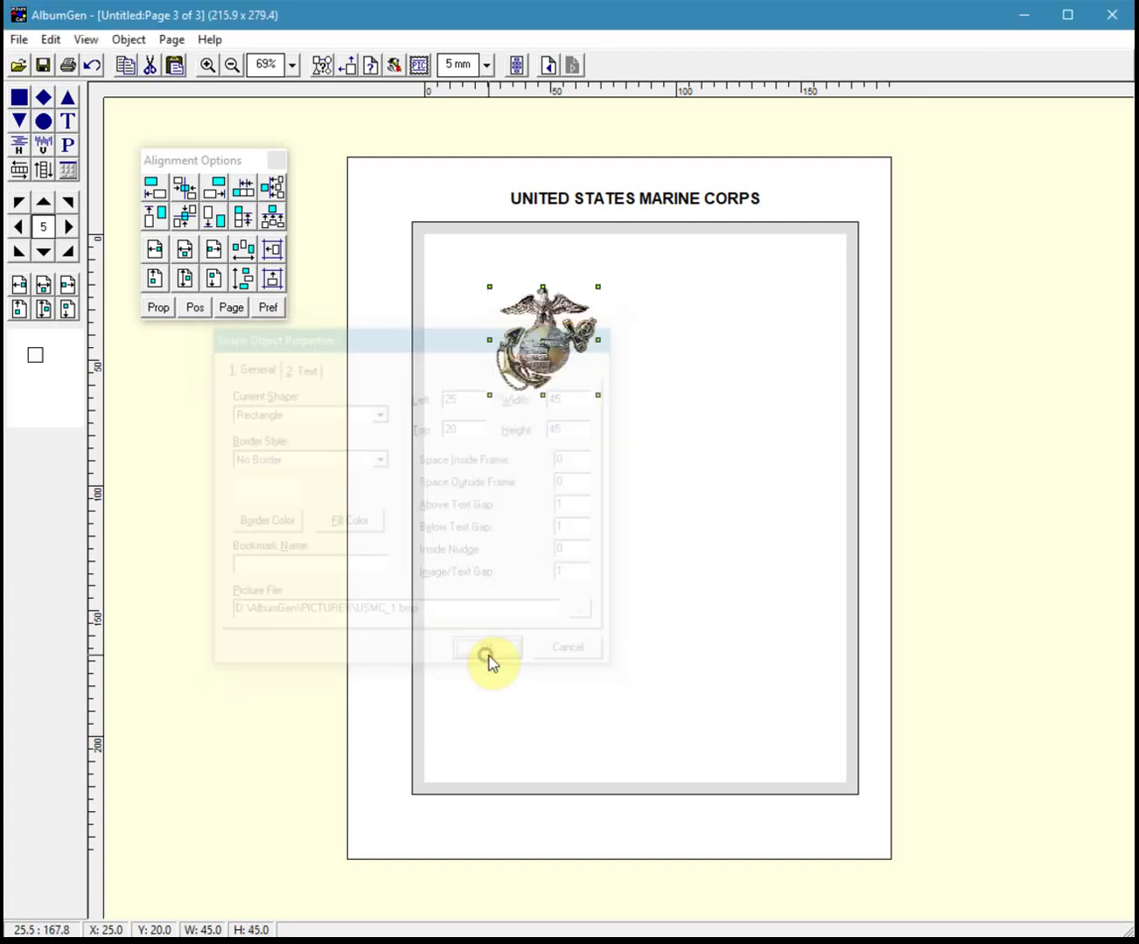
drag(547, 337, 628, 257)
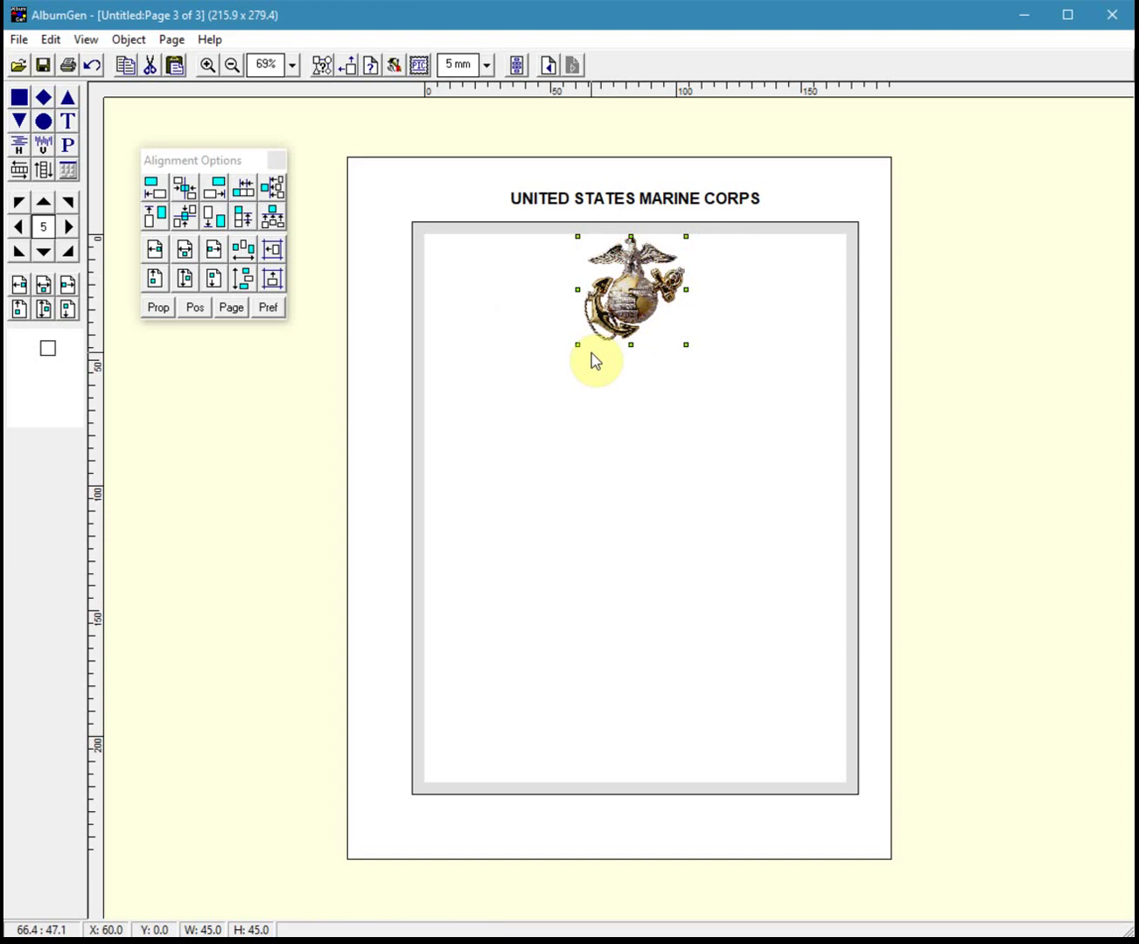
Step: Clear the primary title from the new page's header in the page setup
right_click(404, 187)
click(456, 191)
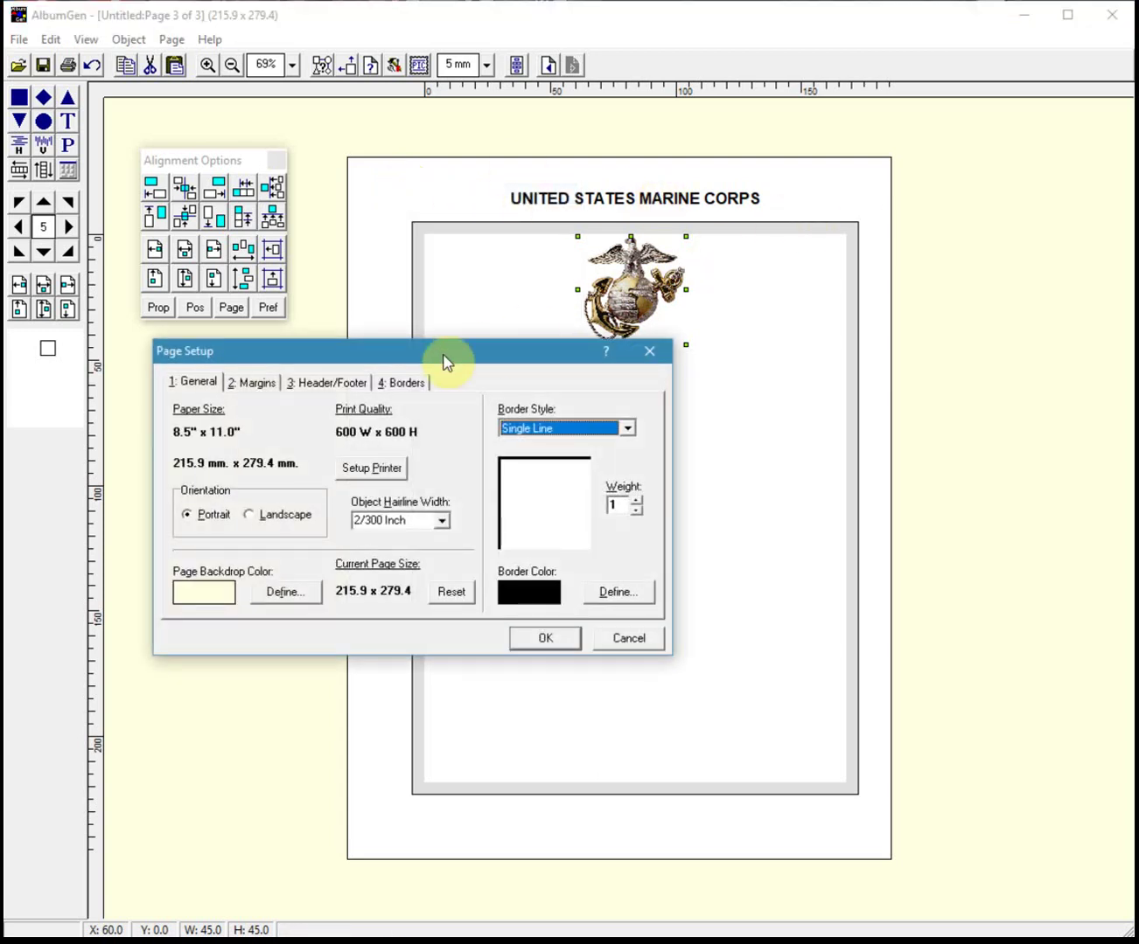
click(338, 382)
click(203, 459)
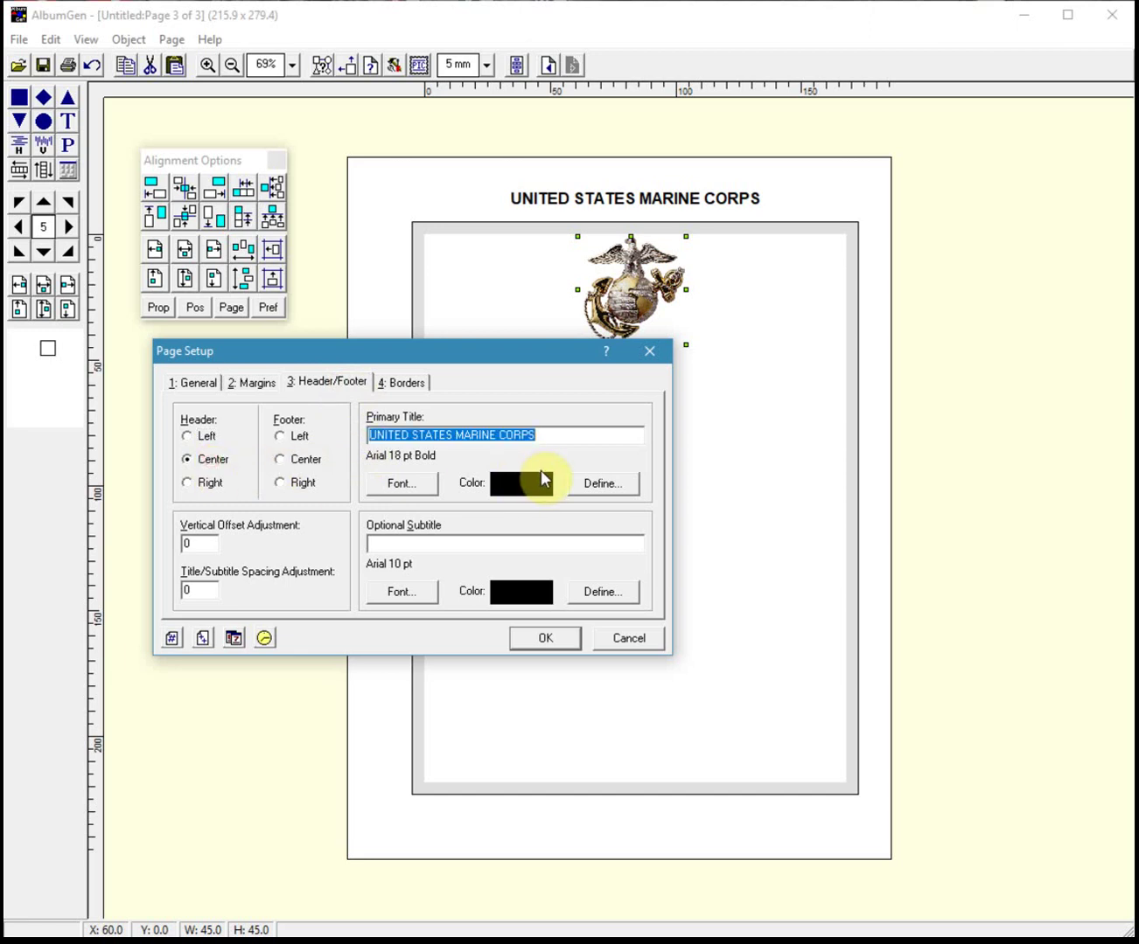
key(BackSpace)
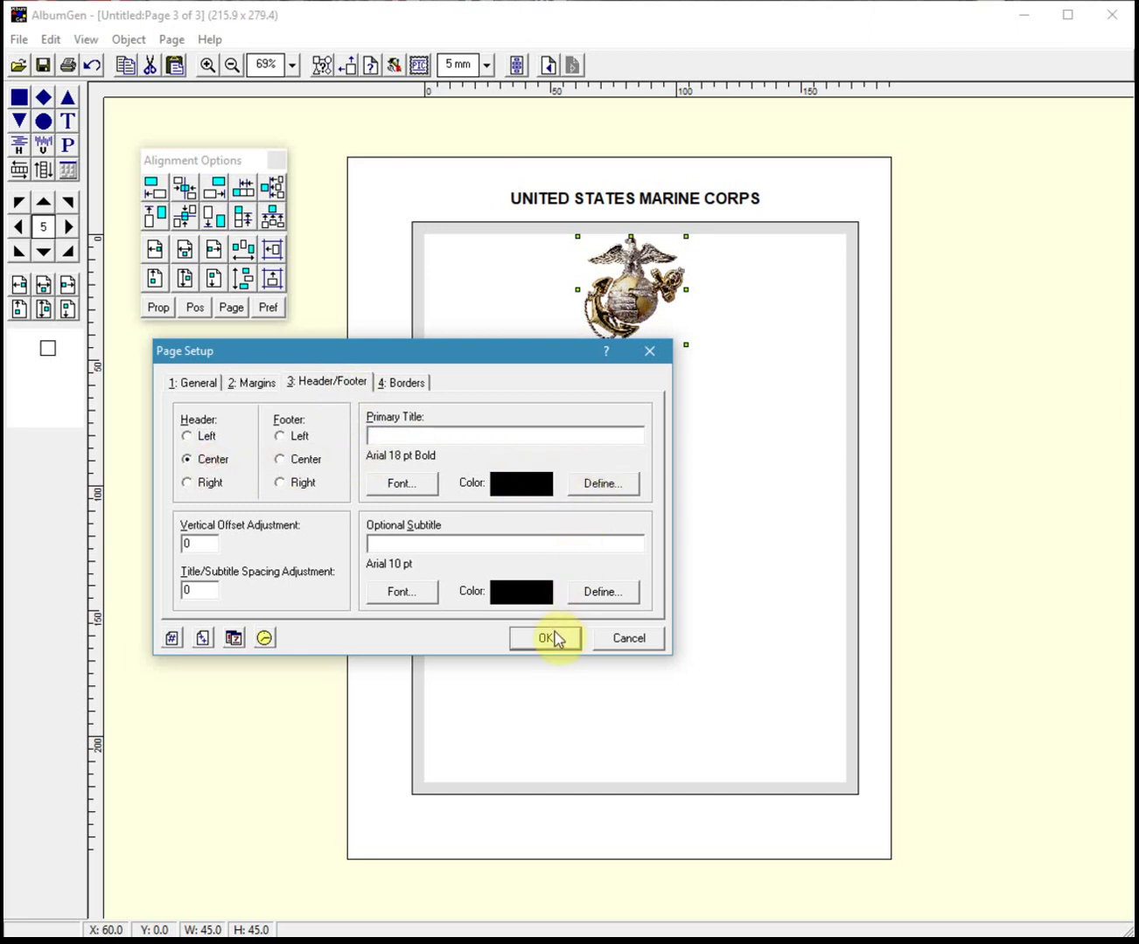
Step: Set the page's top and bottom margins to 5 mm and the border width to .01, and apply the page setup
click(253, 383)
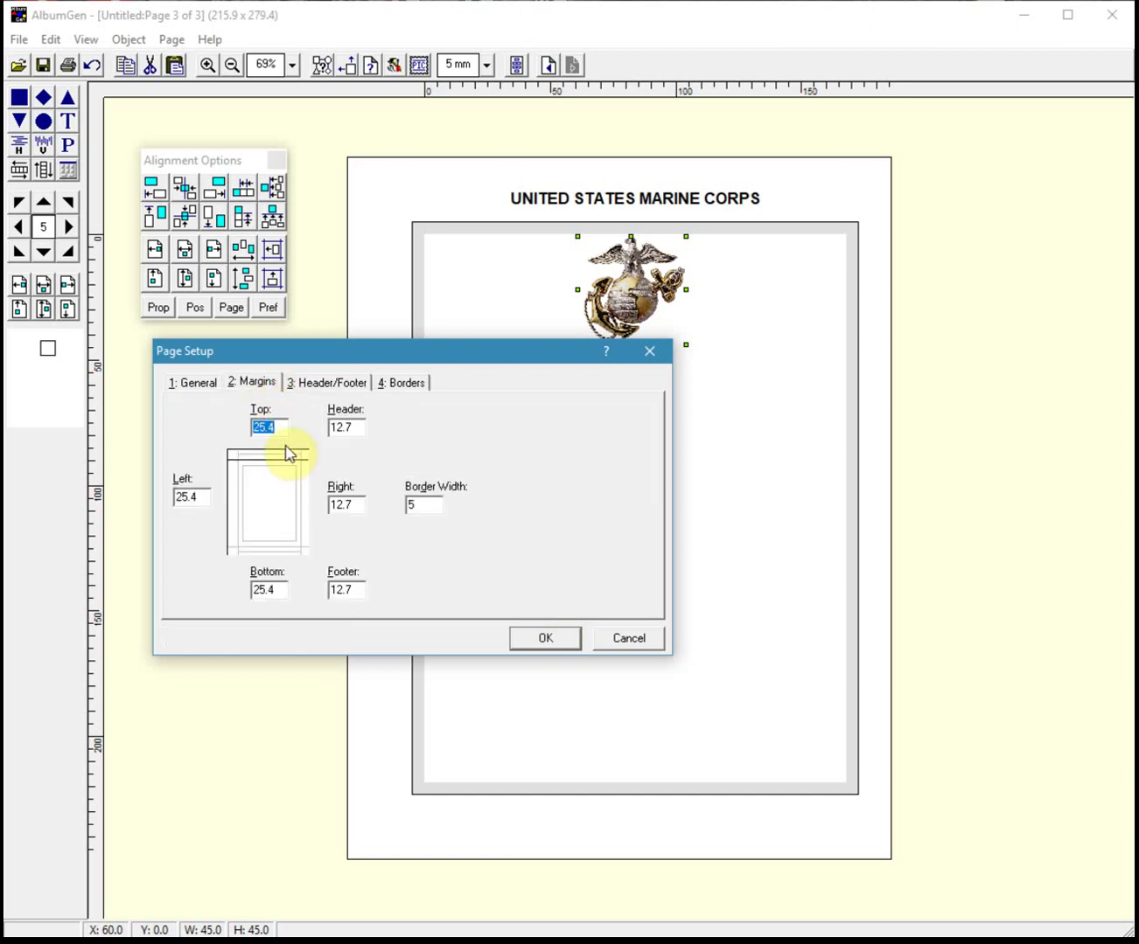
text(5)
double_click(283, 584)
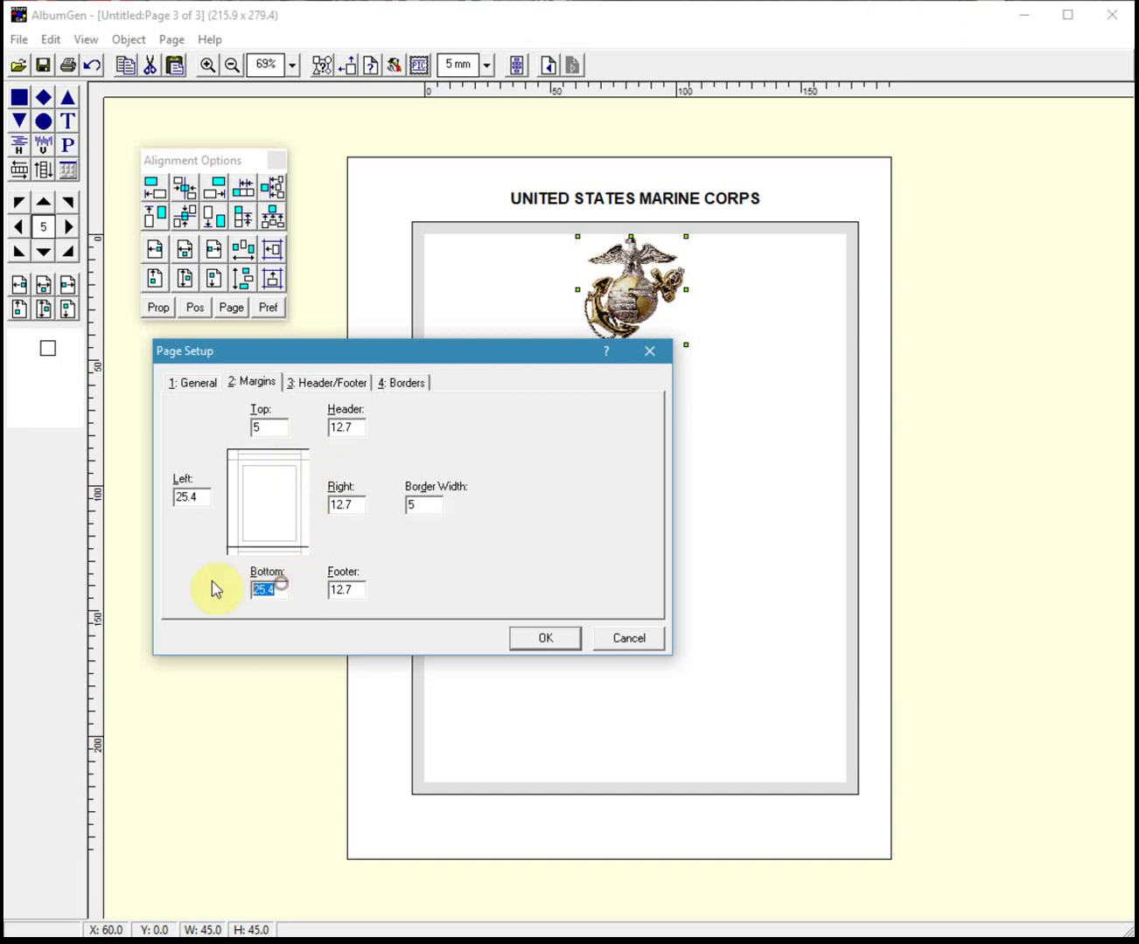
double_click(420, 505)
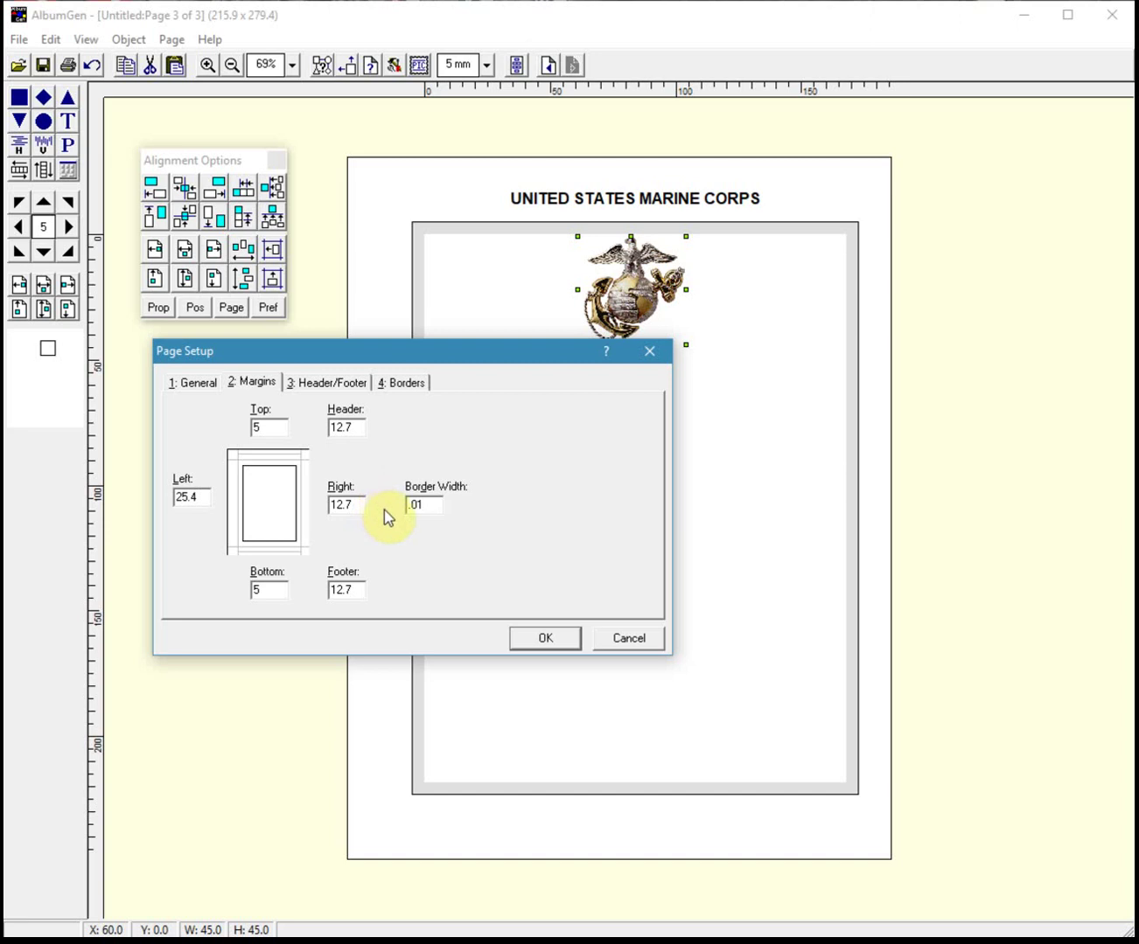
click(517, 641)
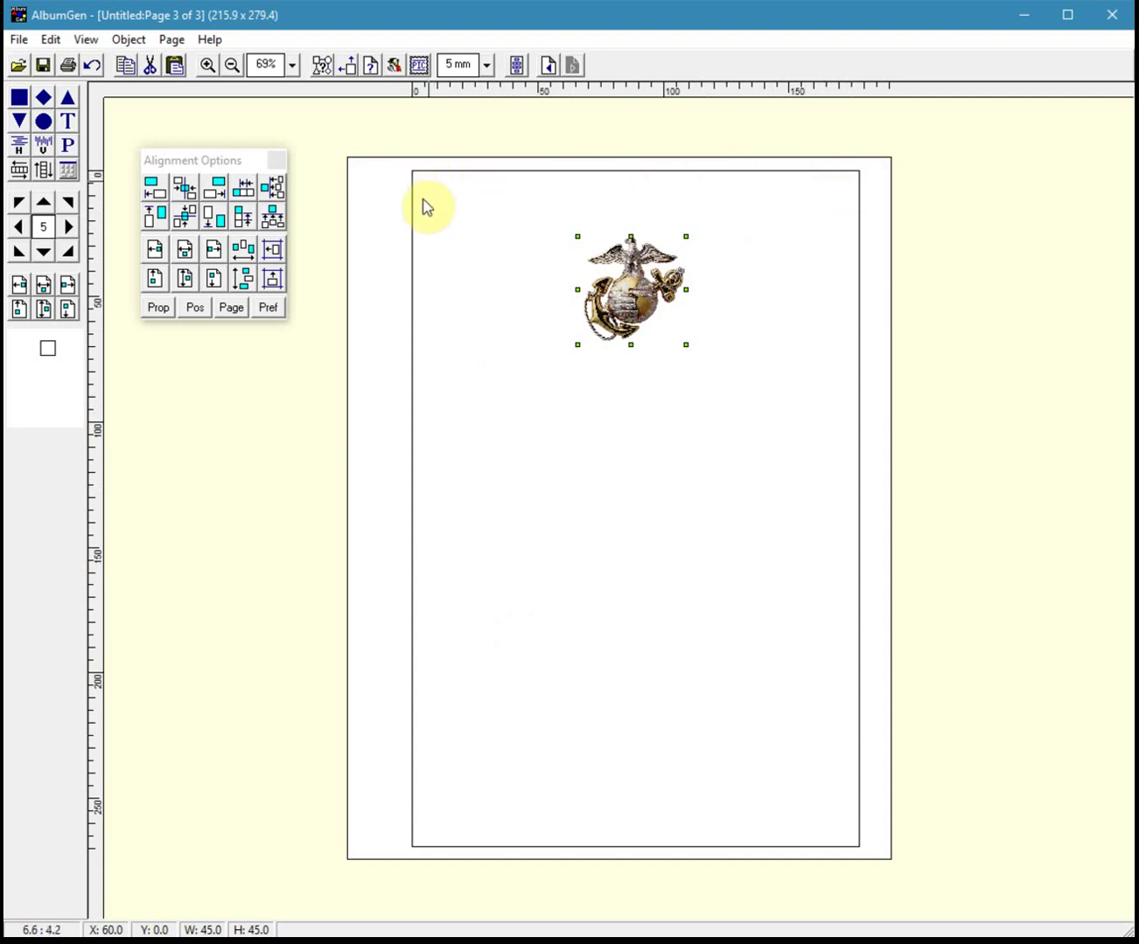
Step: Change the page's border style so that no border line is drawn
right_click(386, 268)
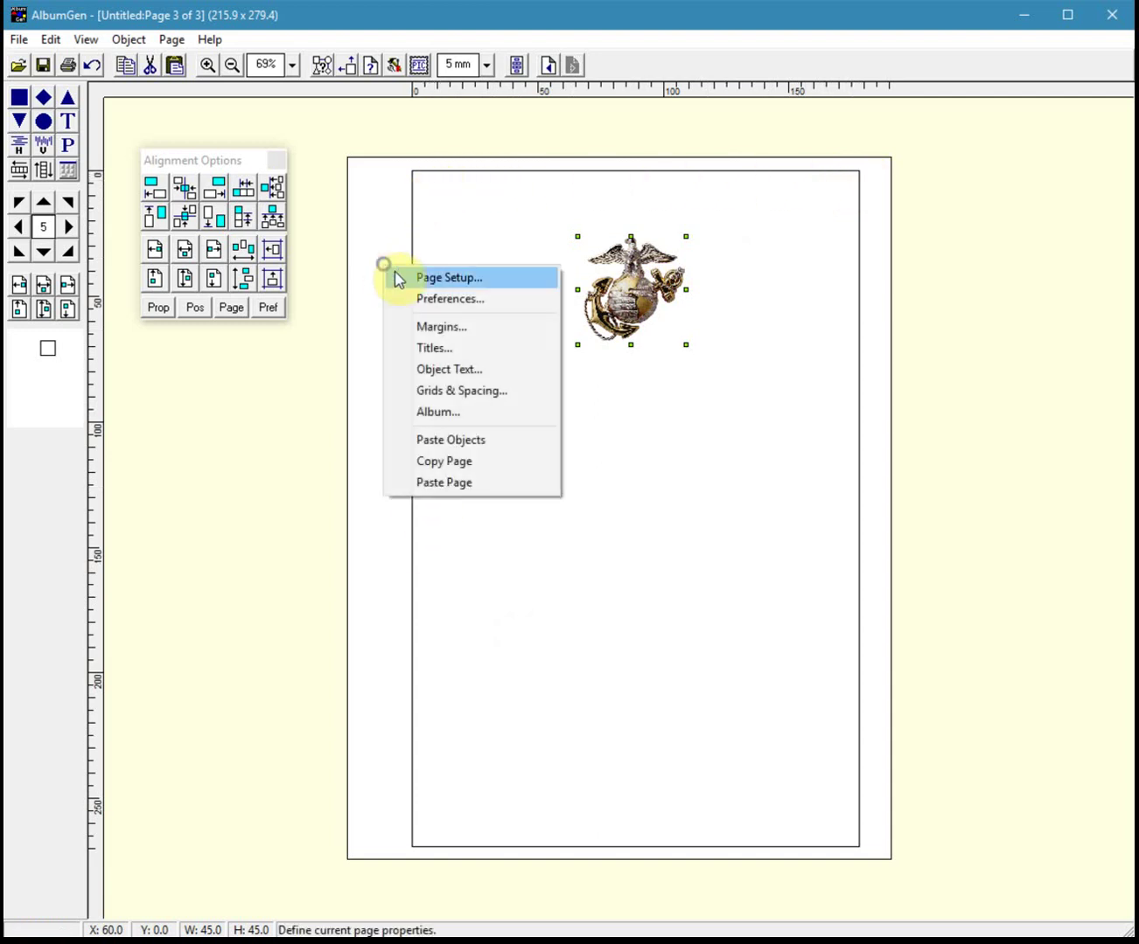
click(433, 276)
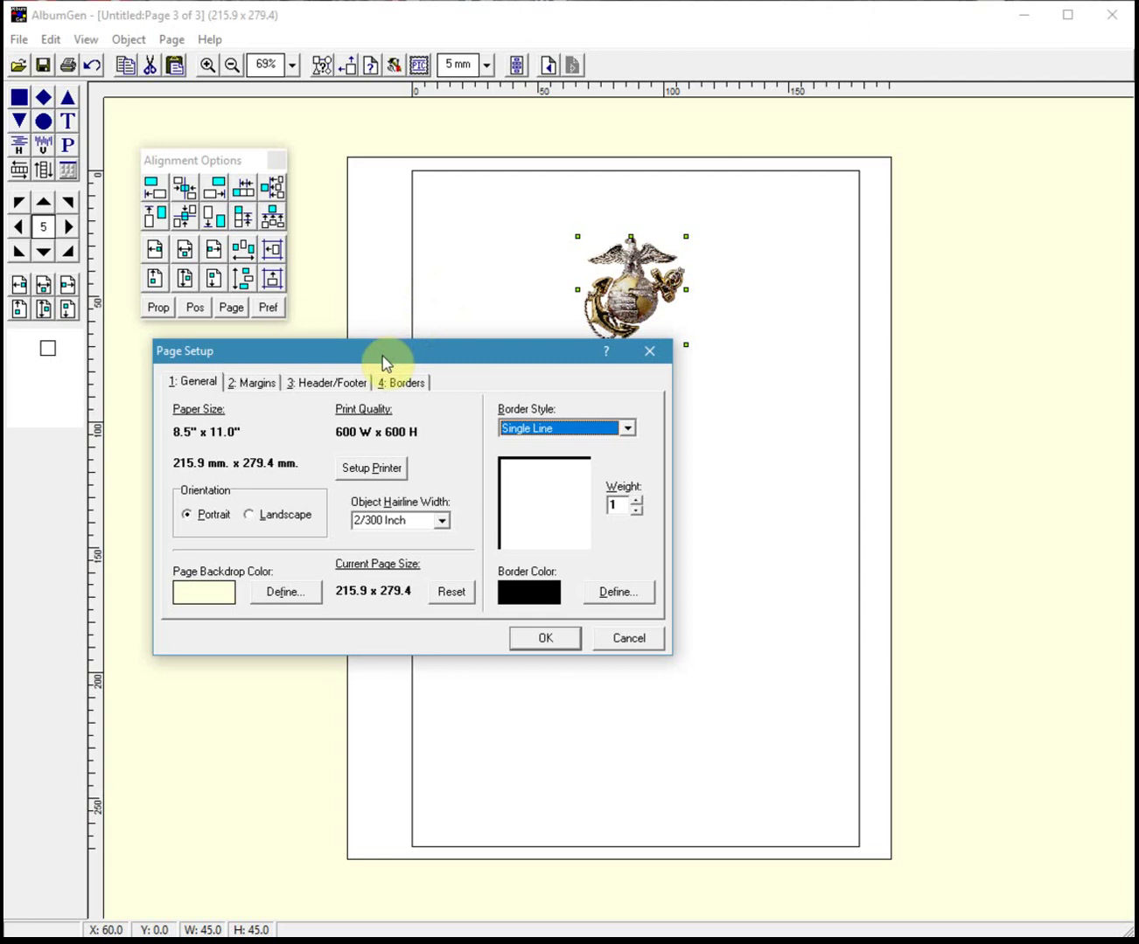
click(526, 428)
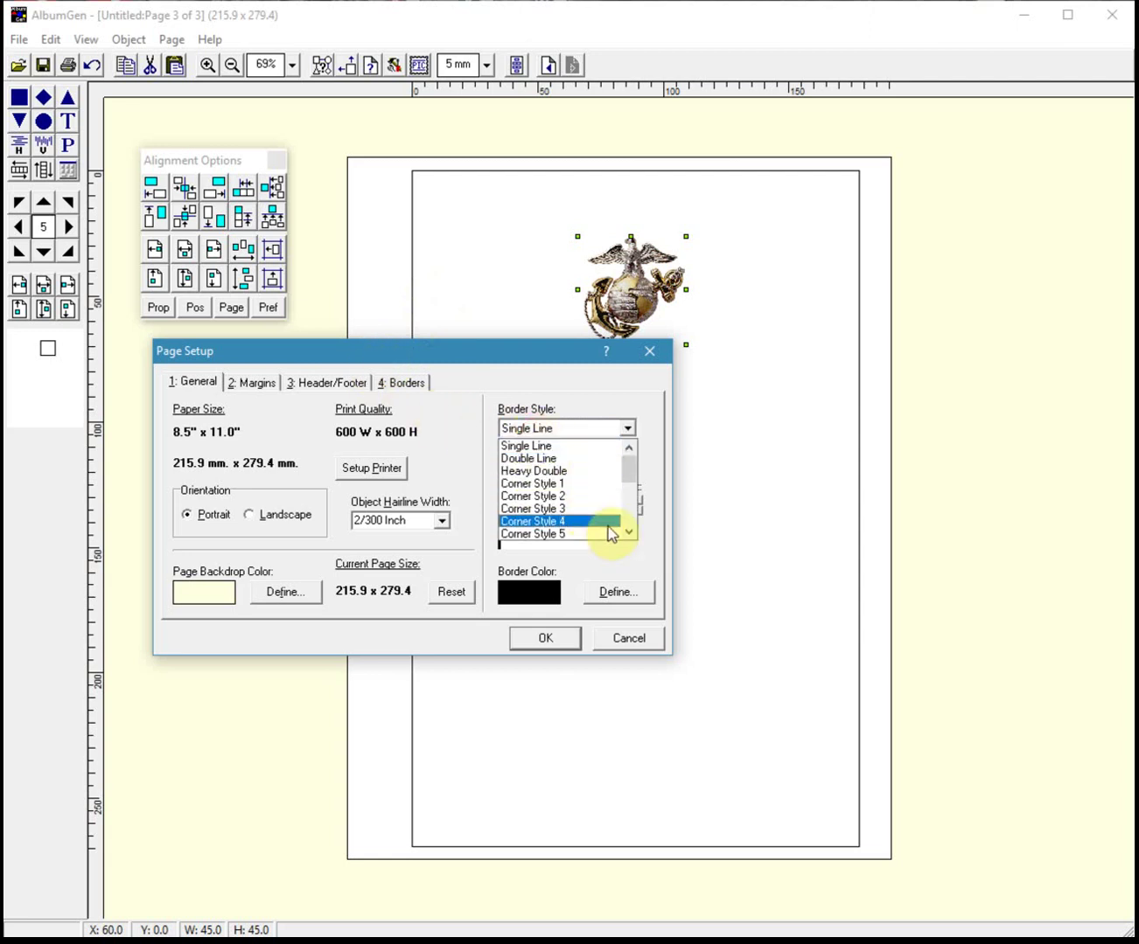
scroll(628, 516, down, 3)
click(564, 488)
click(545, 640)
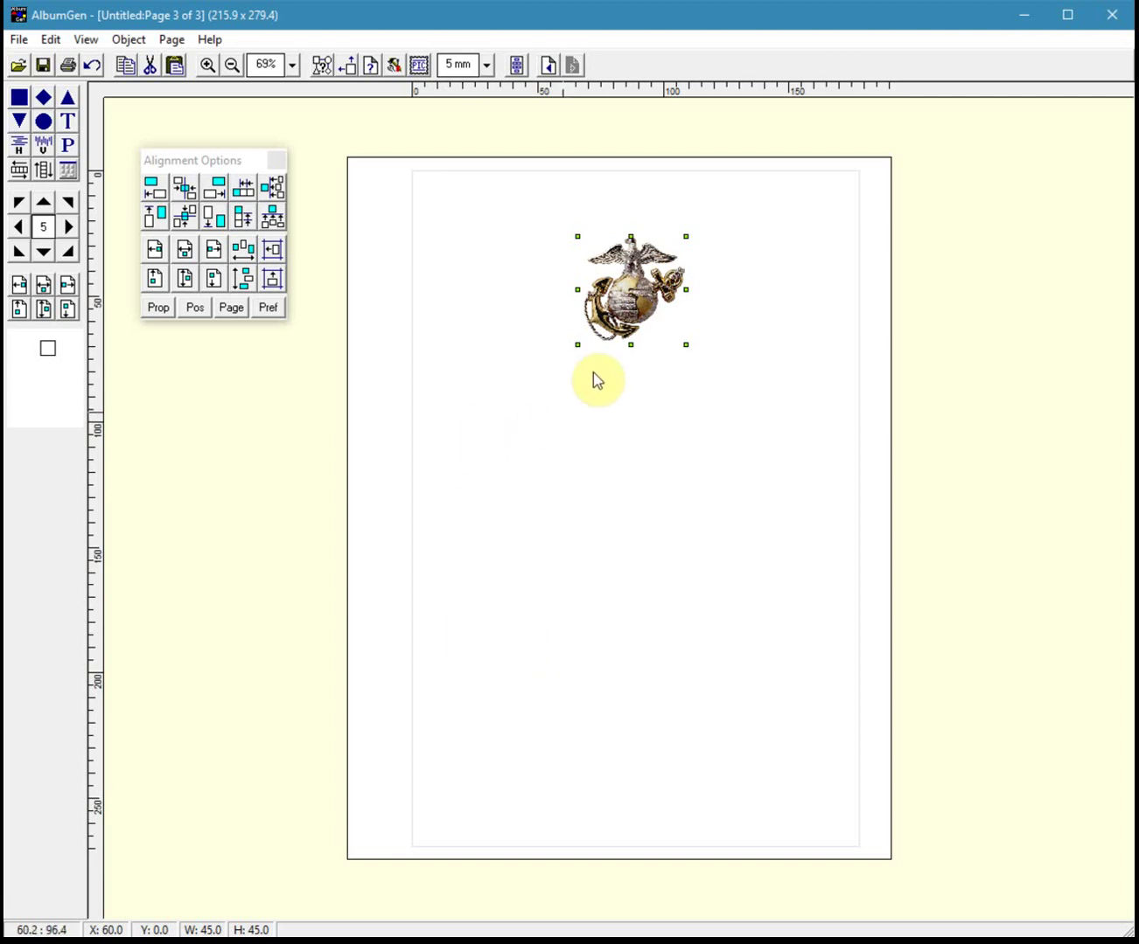
Step: Move the emblem up to about 65 mm left, align it with the page's top margin and deselect it
drag(646, 303, 636, 196)
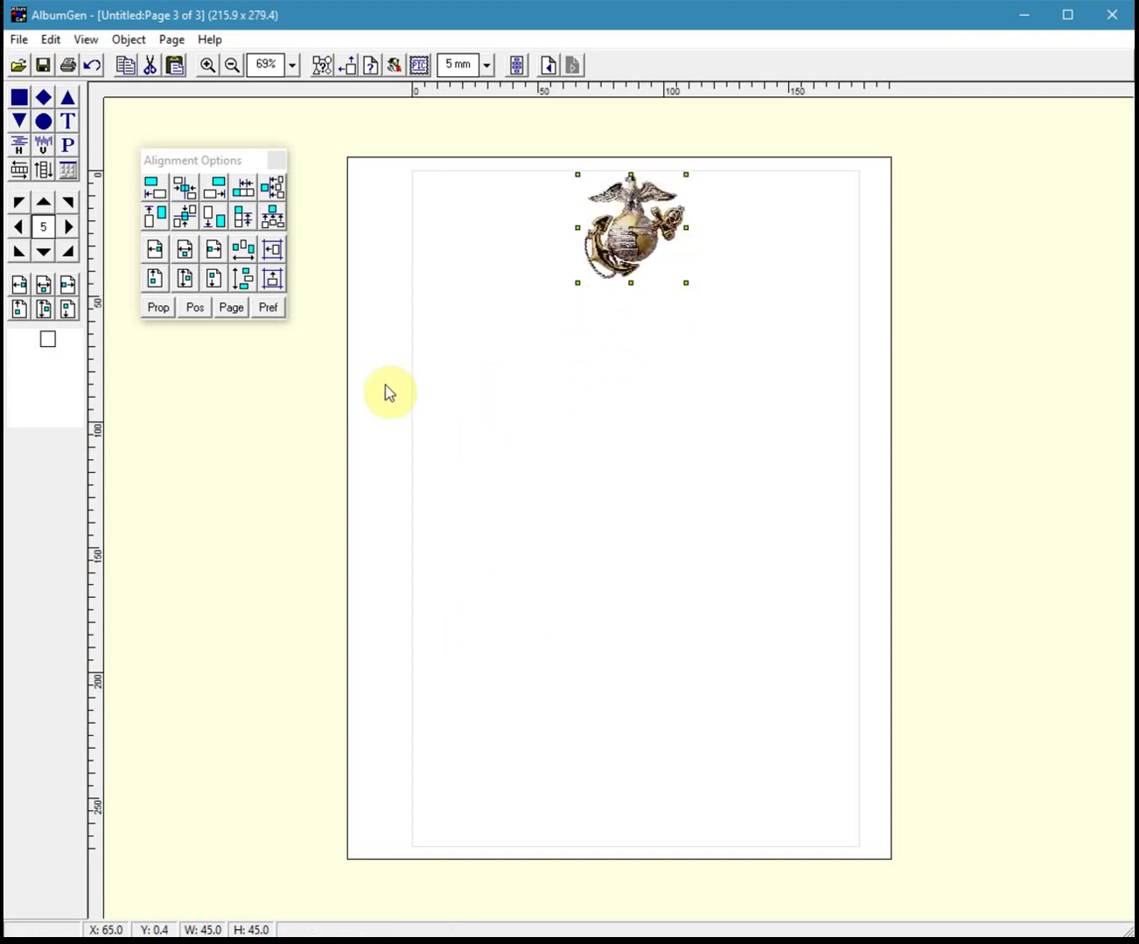
click(20, 308)
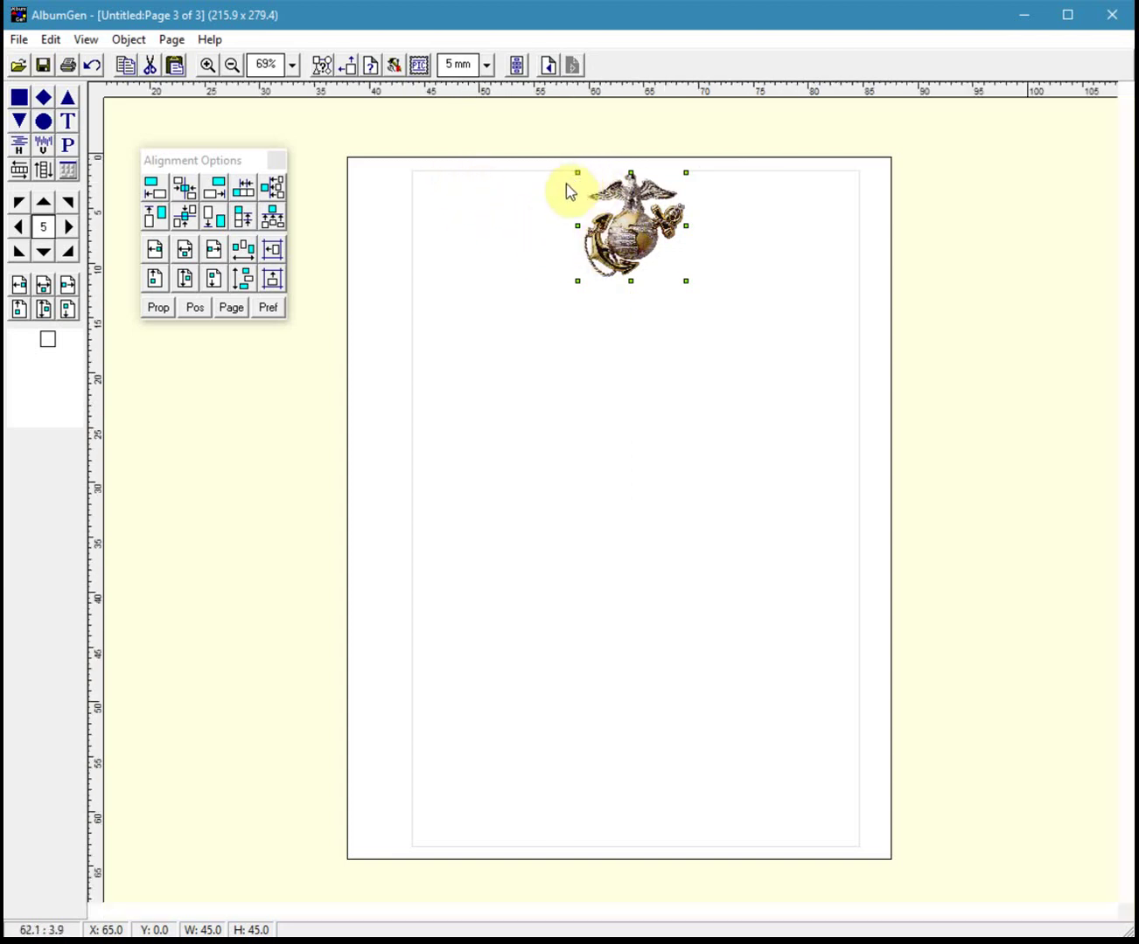
scroll(566, 190, up, 5)
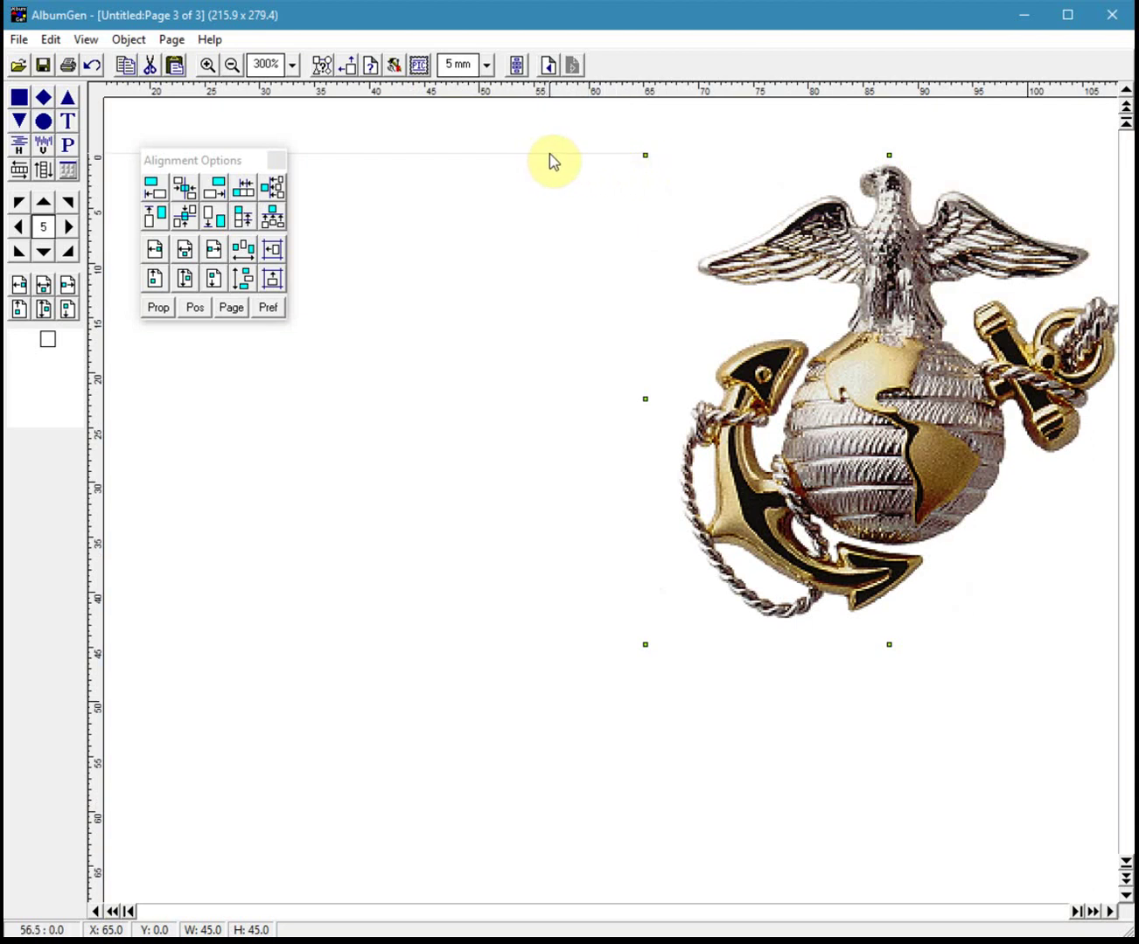
scroll(554, 162, down, 5)
click(595, 271)
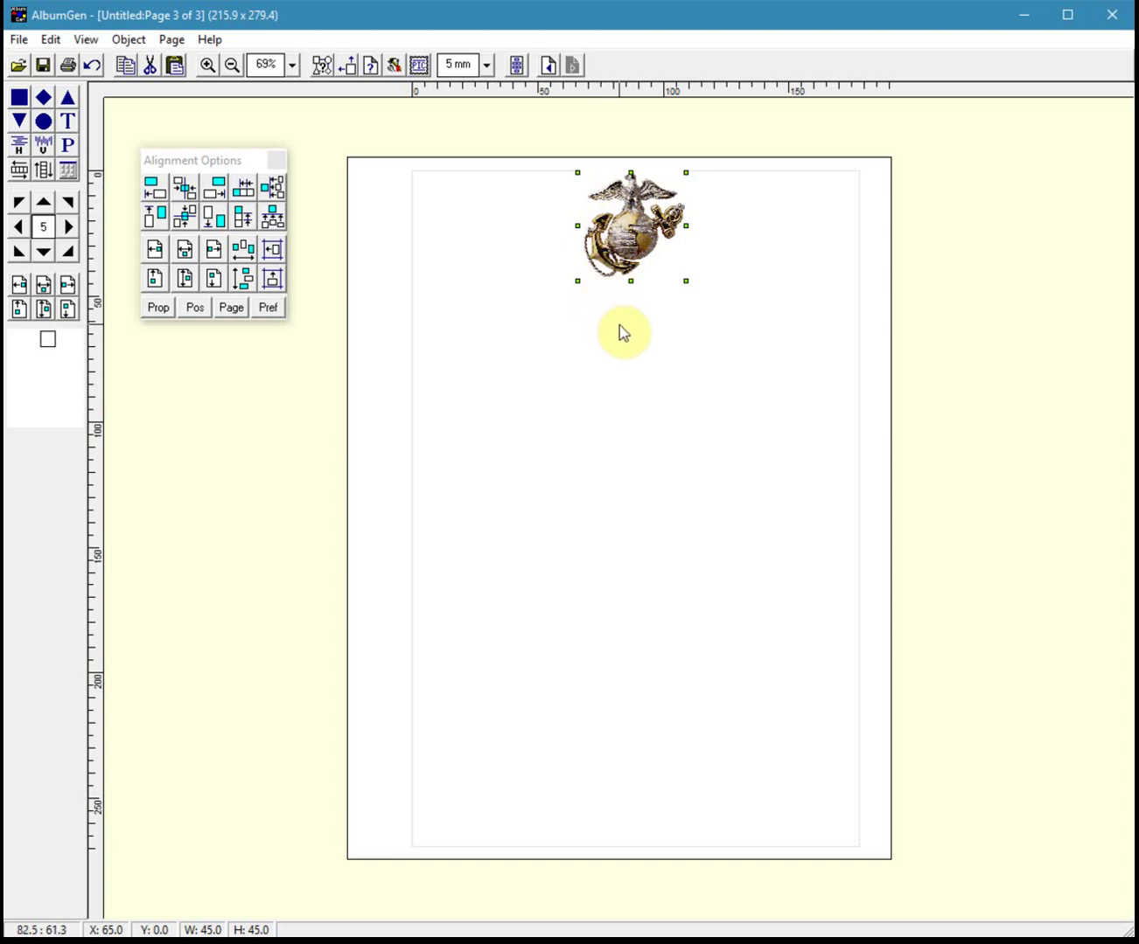
click(615, 453)
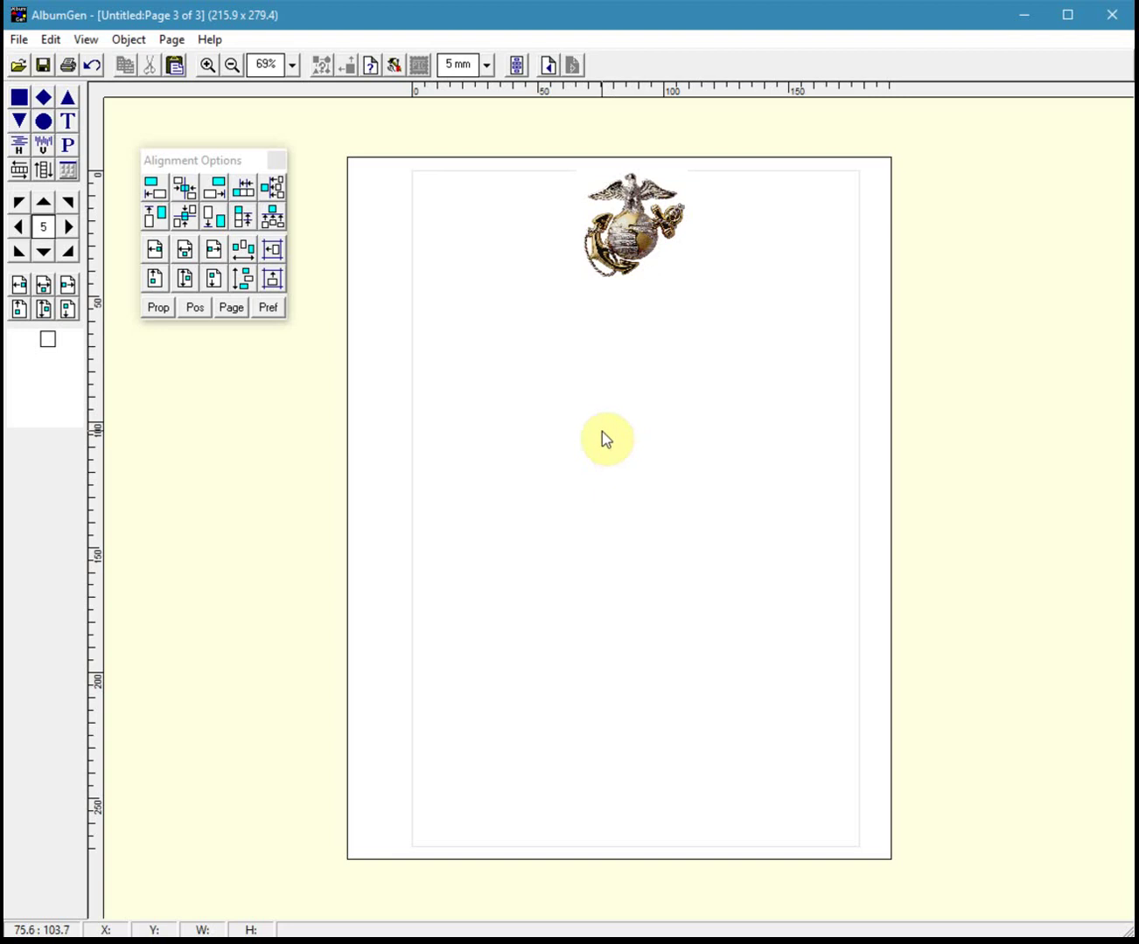
Step: Switch to EzStamp, clear the existing bookmarks and bookmark stamps 3961 through 3964a
key(alt+Tab)
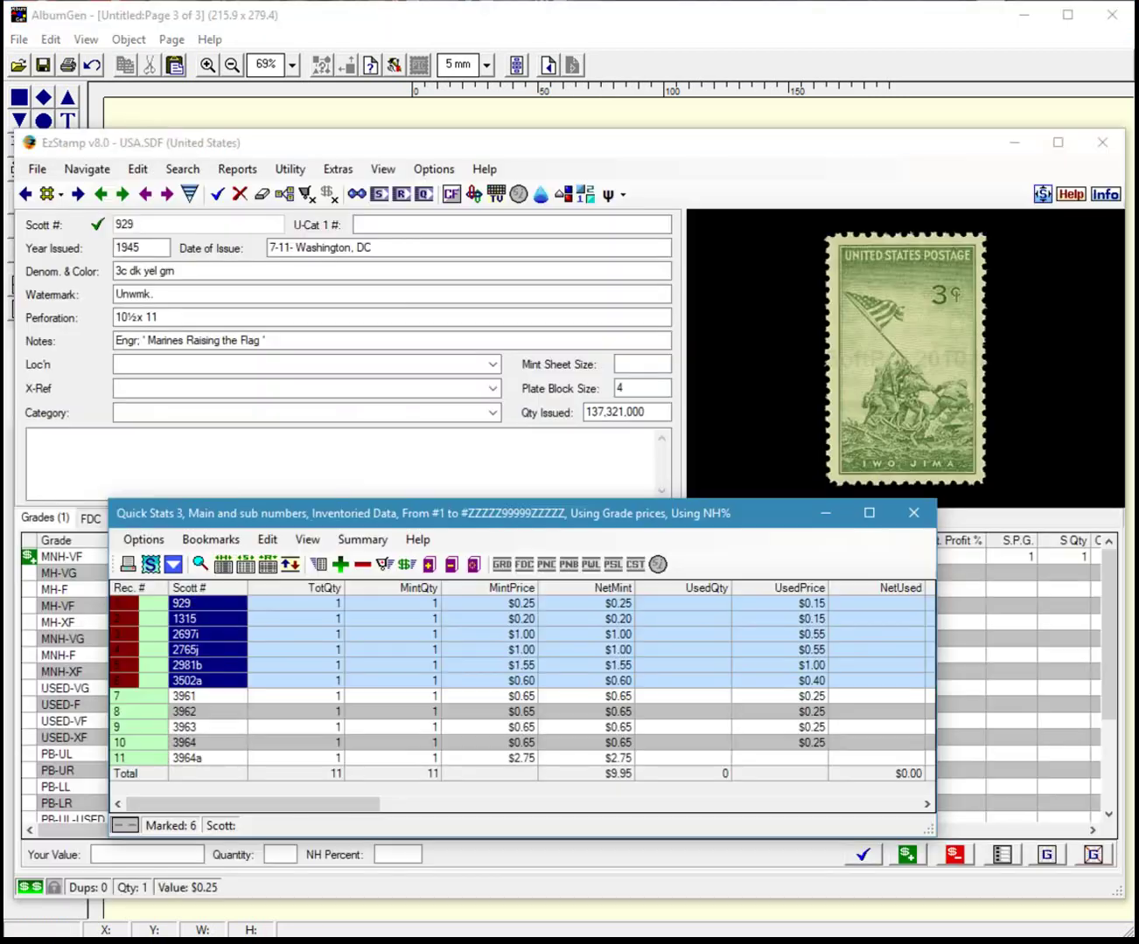
click(470, 569)
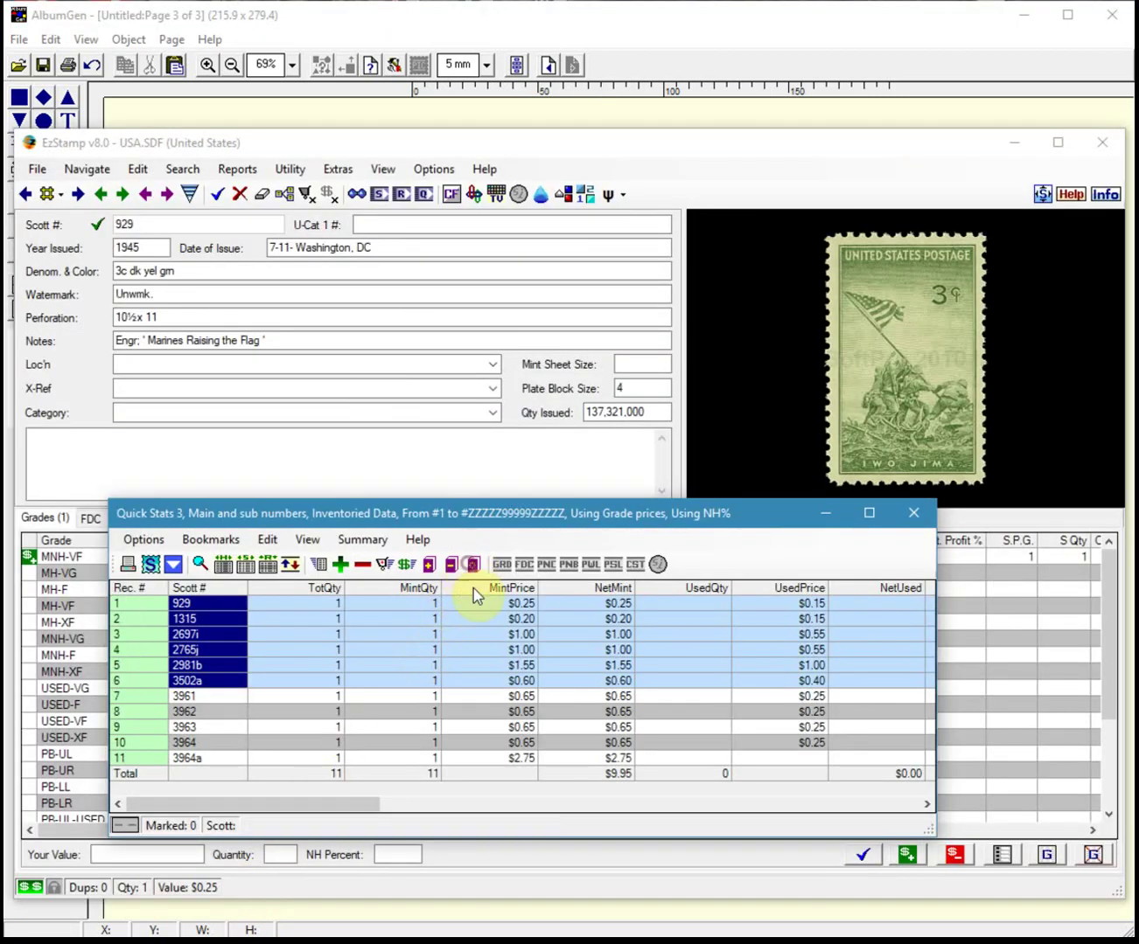
drag(196, 698, 202, 760)
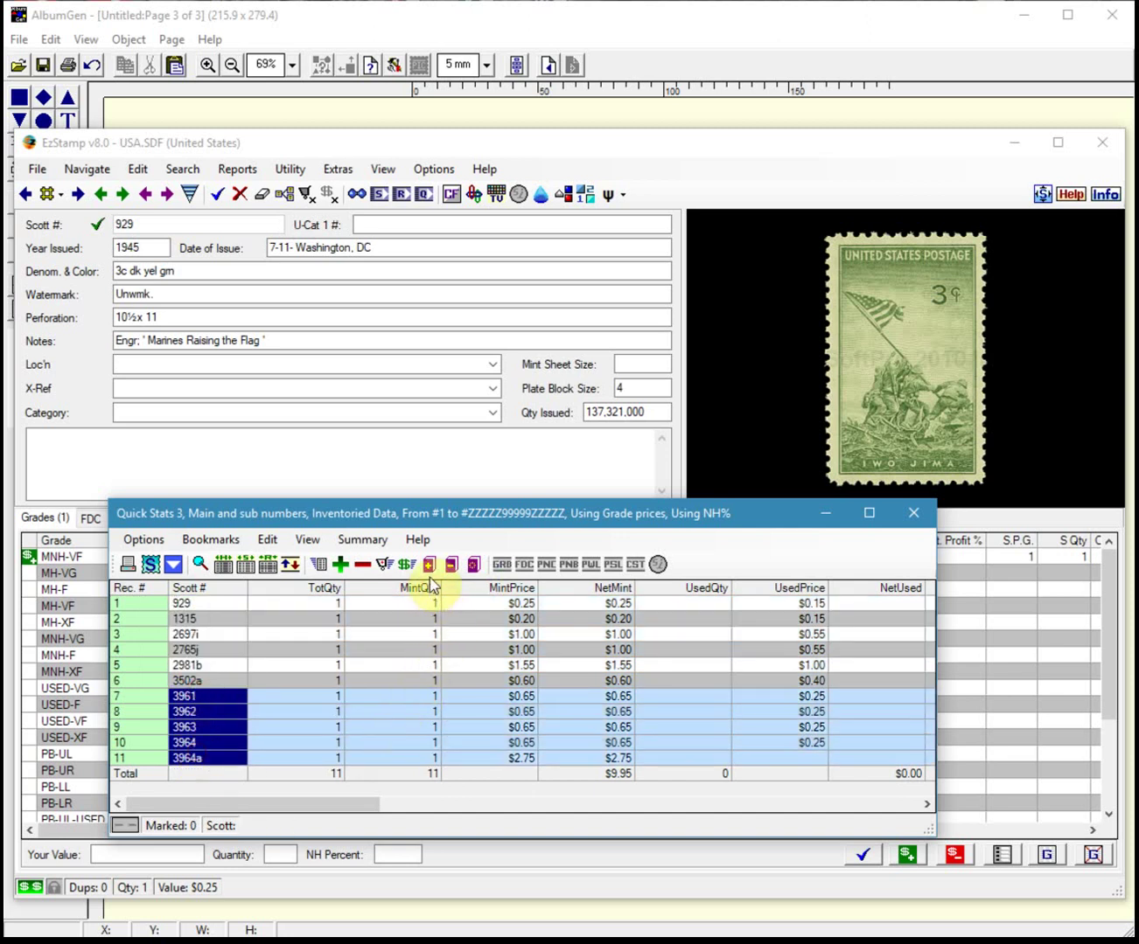
click(428, 564)
Step: Export the bookmarked stamps to AlbumGen and confirm the export
click(212, 542)
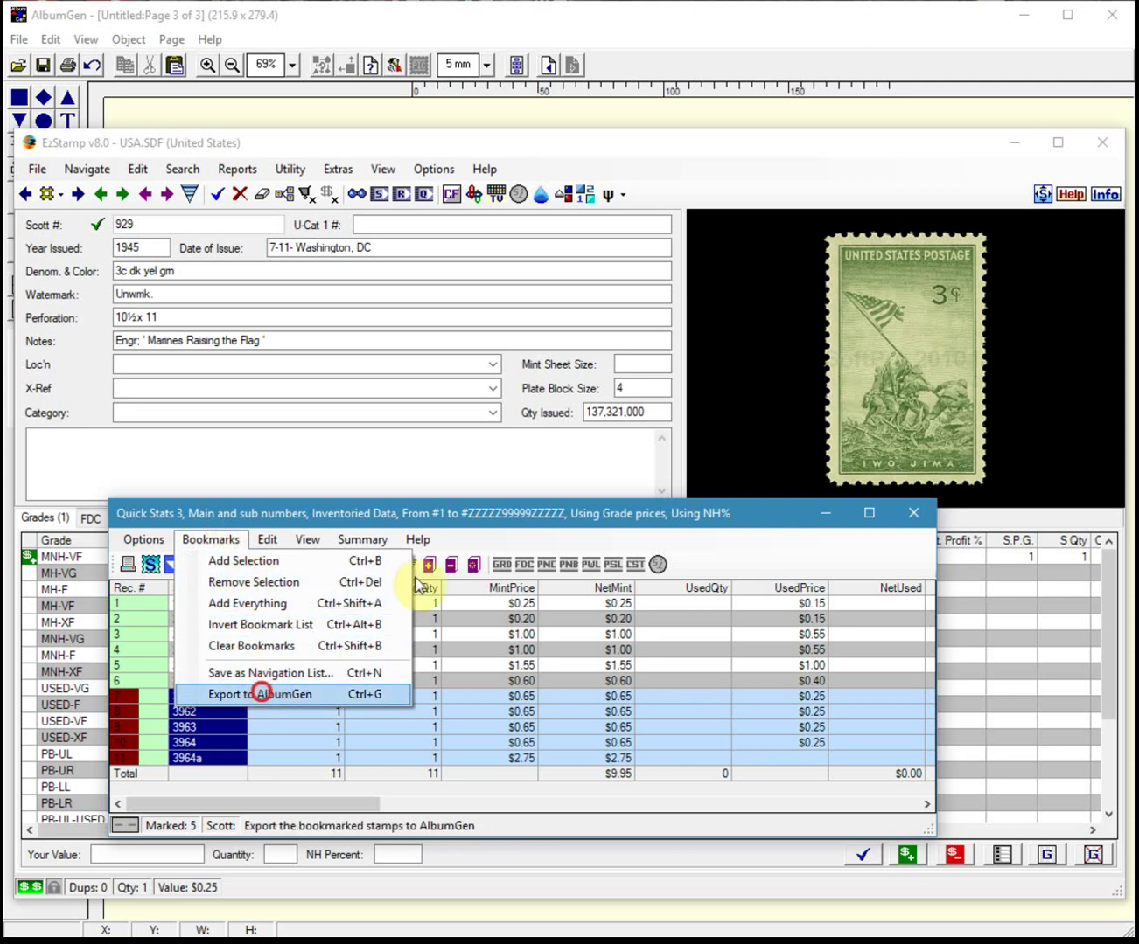
click(264, 695)
click(429, 579)
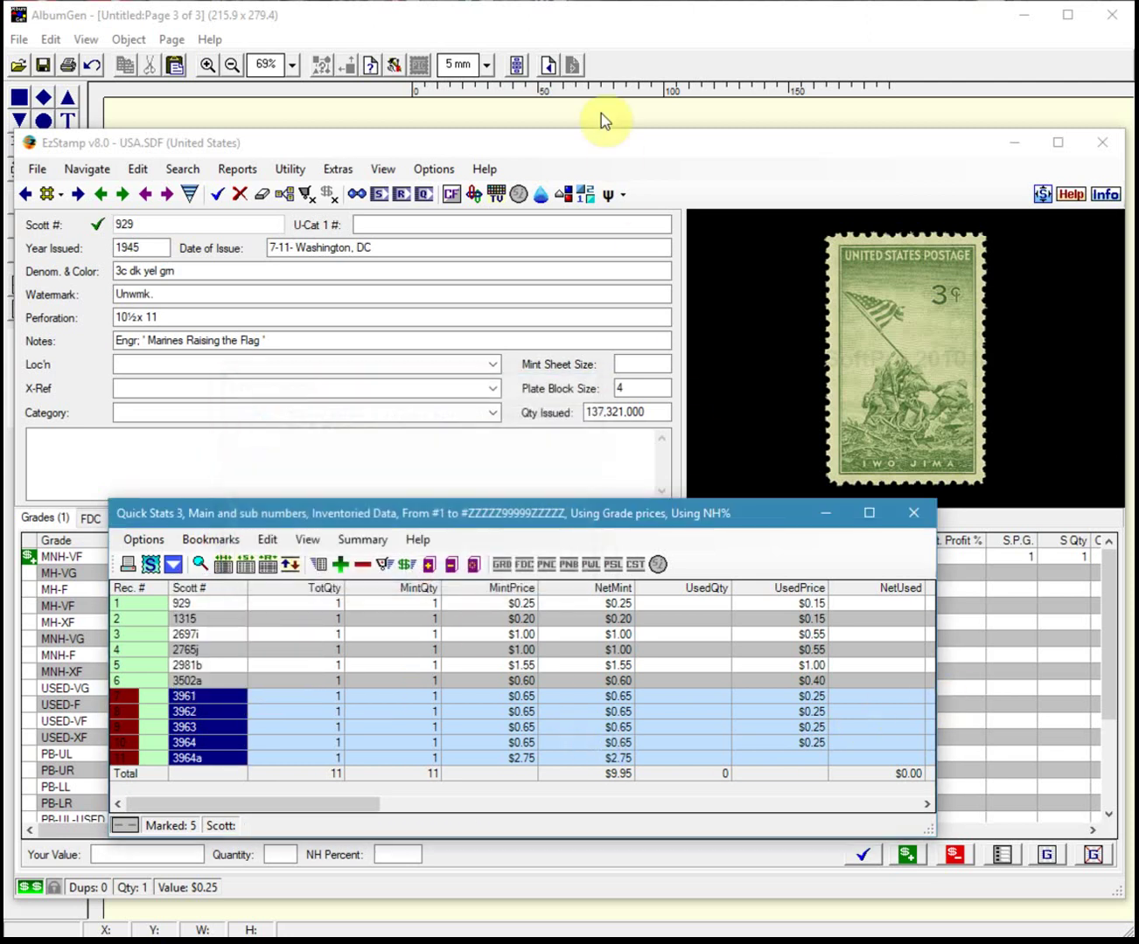
Step: Switch back to AlbumGen and import the exported EzStamp stamps, keeping the import options as set
click(600, 113)
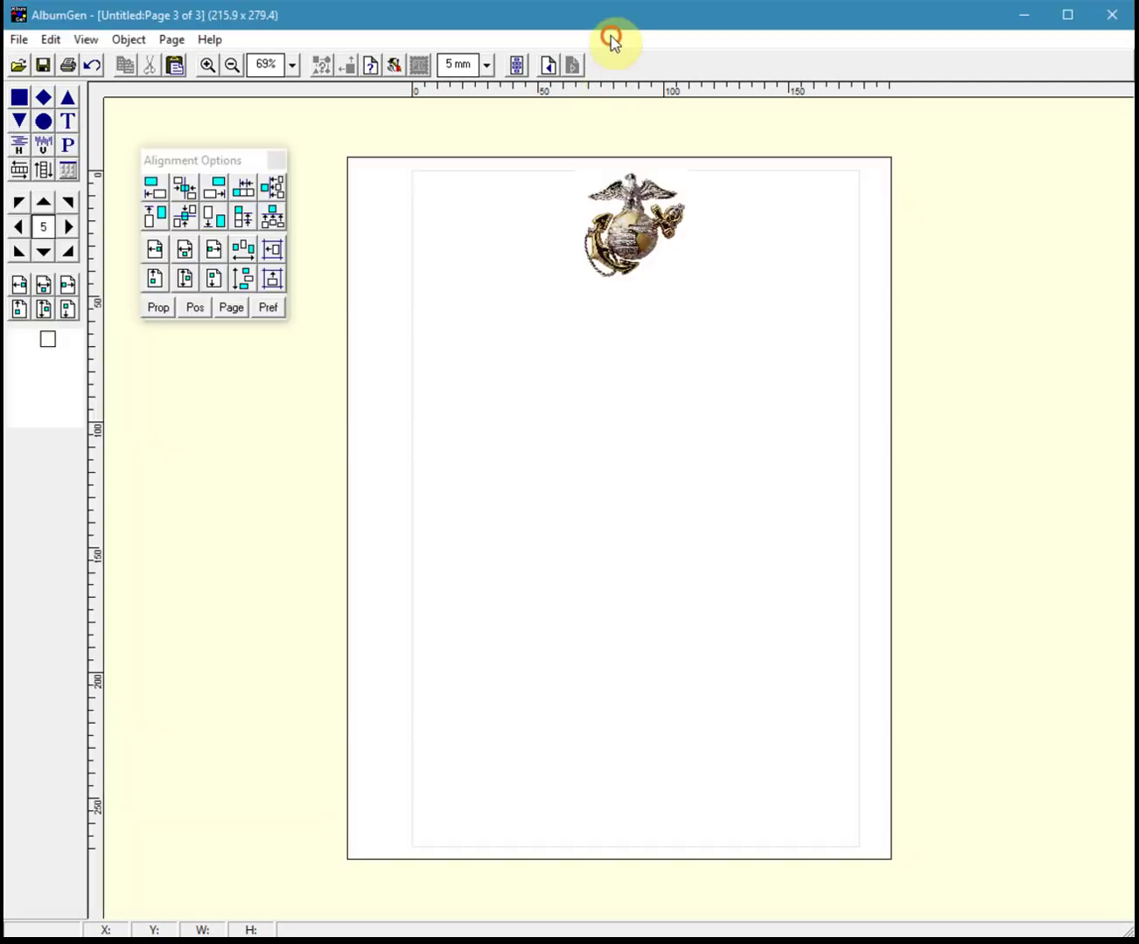
click(58, 43)
click(119, 131)
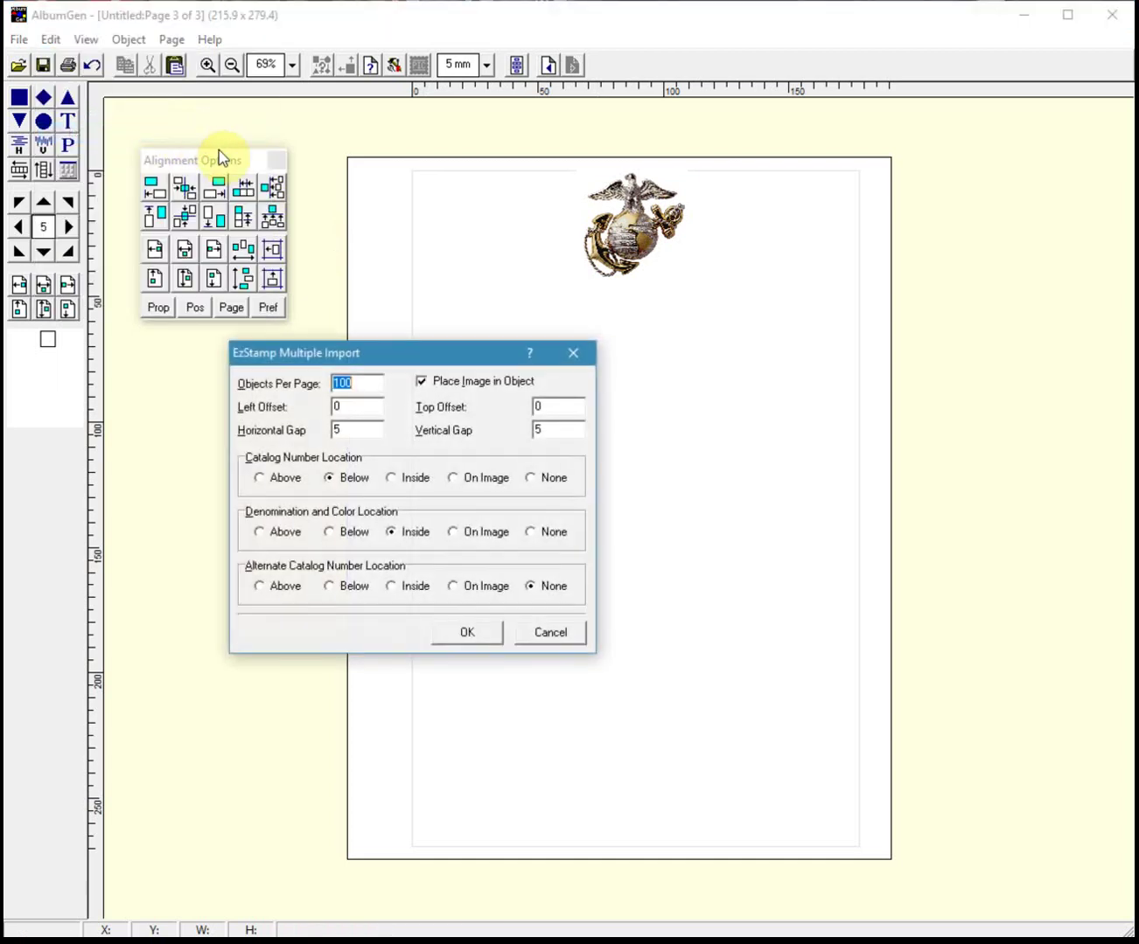
click(467, 634)
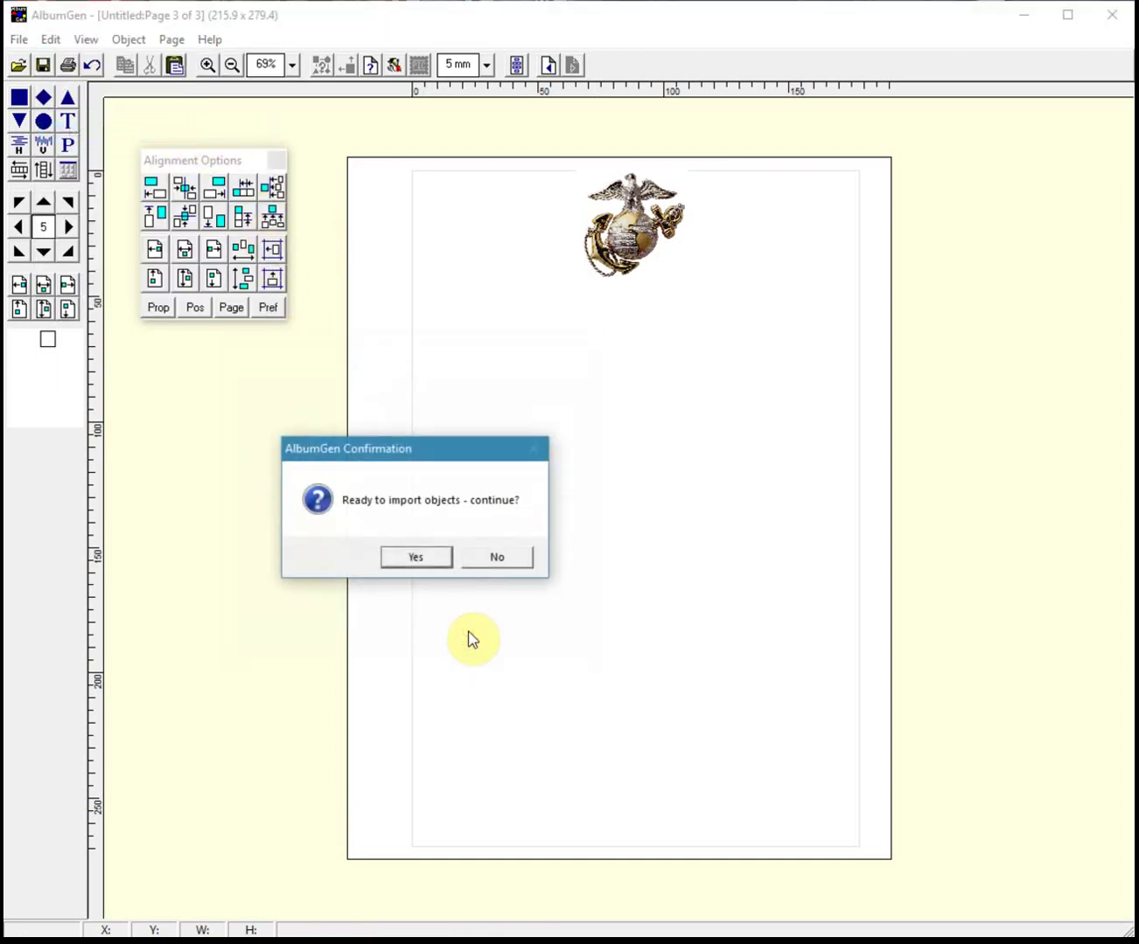
click(415, 557)
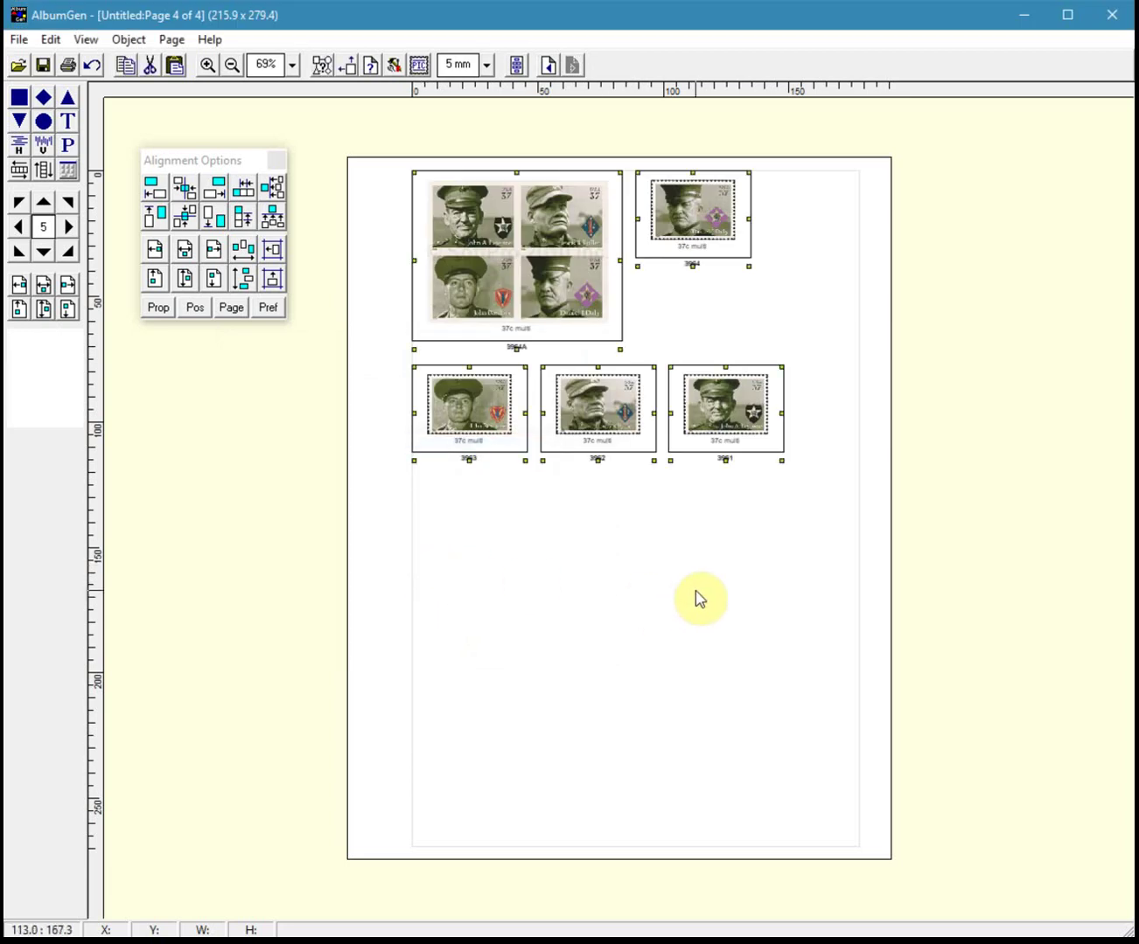
Step: Cut the imported stamps from page 4, paste them below the emblem on page 3 and deselect them
key(Delete)
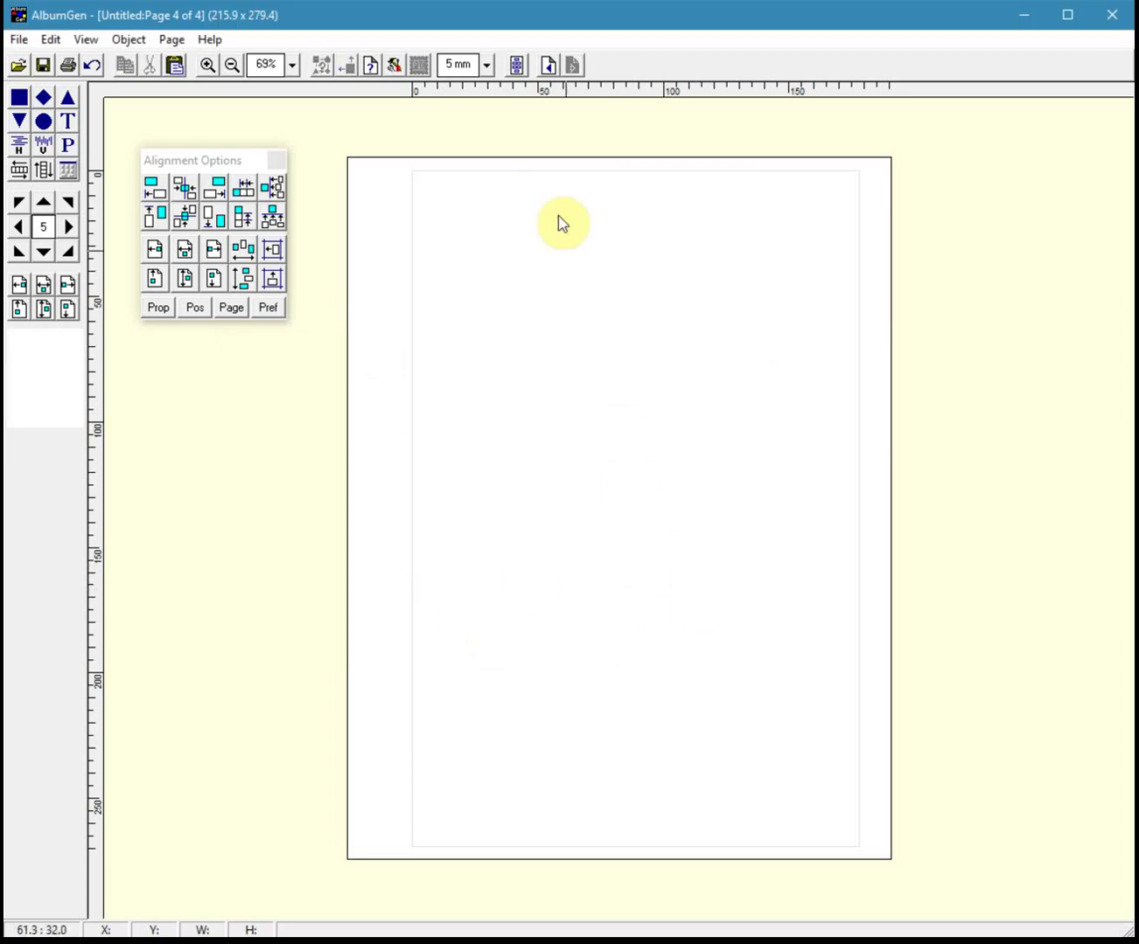
click(549, 65)
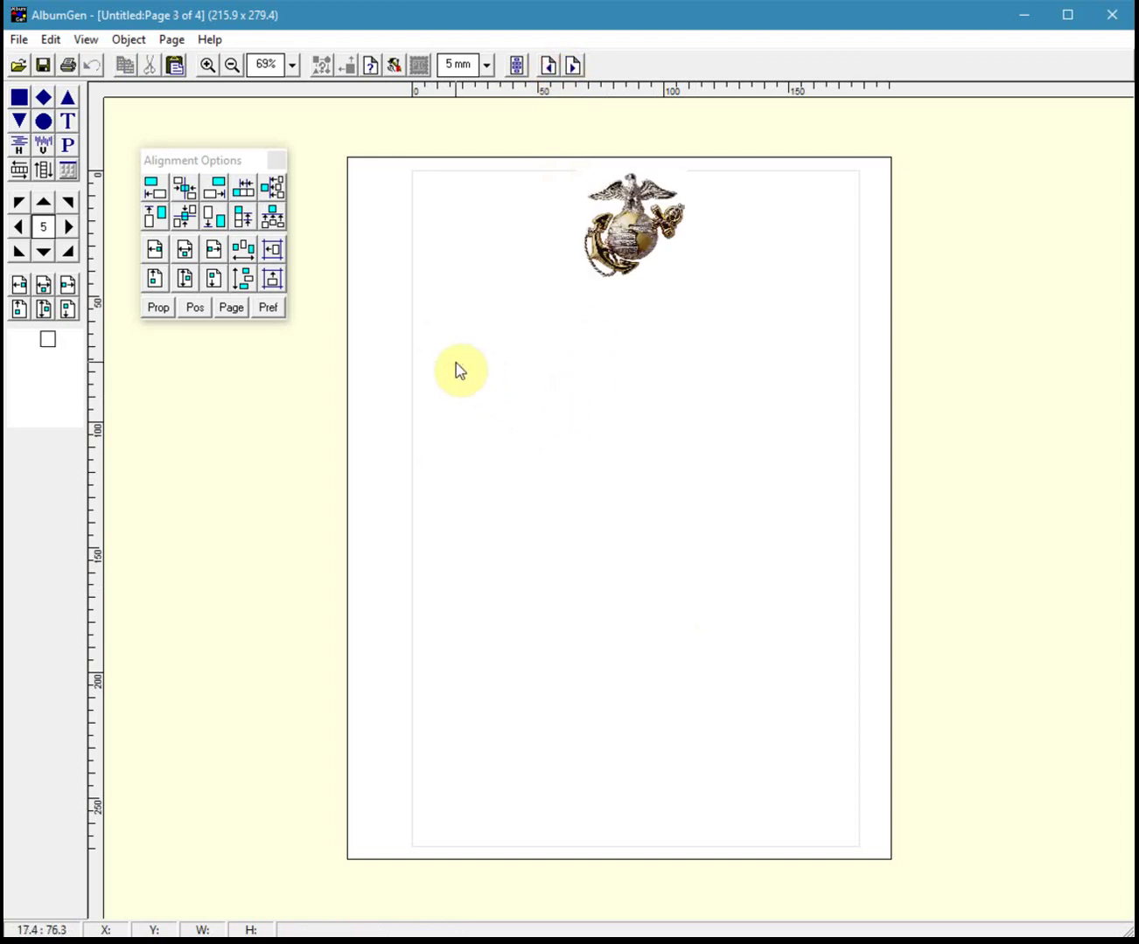
key(ctrl+v)
click(439, 327)
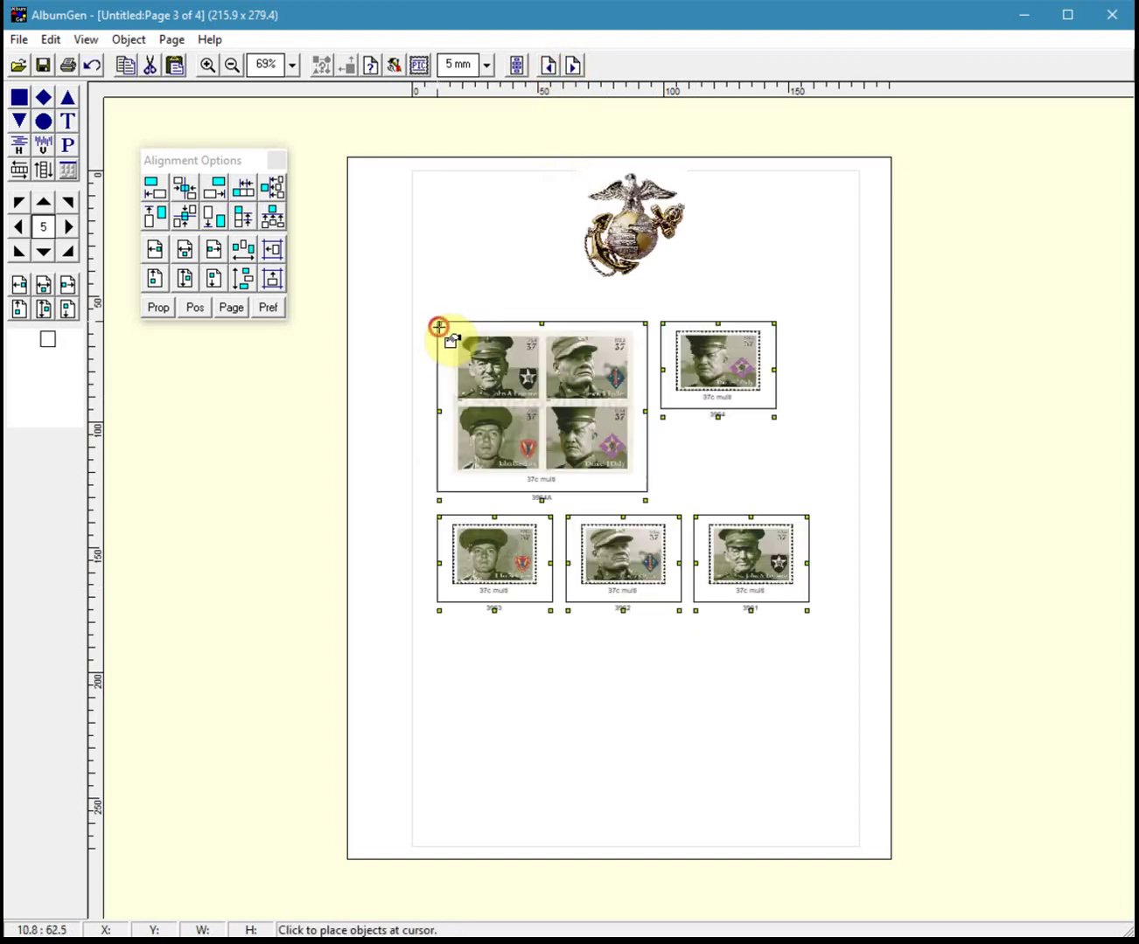
click(732, 472)
Step: Move stamps 3961, 3962 and 3963 into a two-by-two layout with 3964, and place block 3964A centrally beneath them
drag(586, 374, 675, 719)
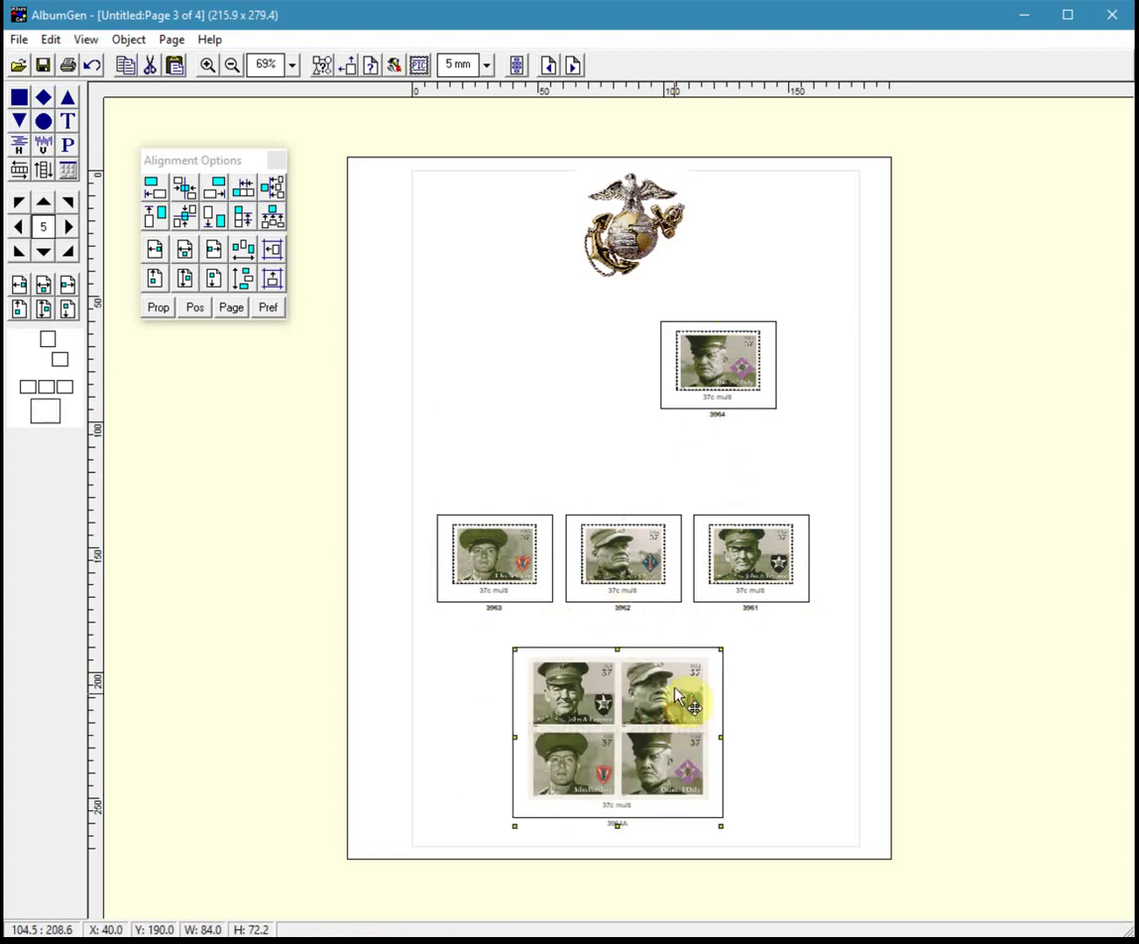
drag(762, 564, 536, 372)
drag(626, 513, 738, 505)
drag(527, 559, 570, 500)
drag(672, 680, 687, 665)
click(570, 372)
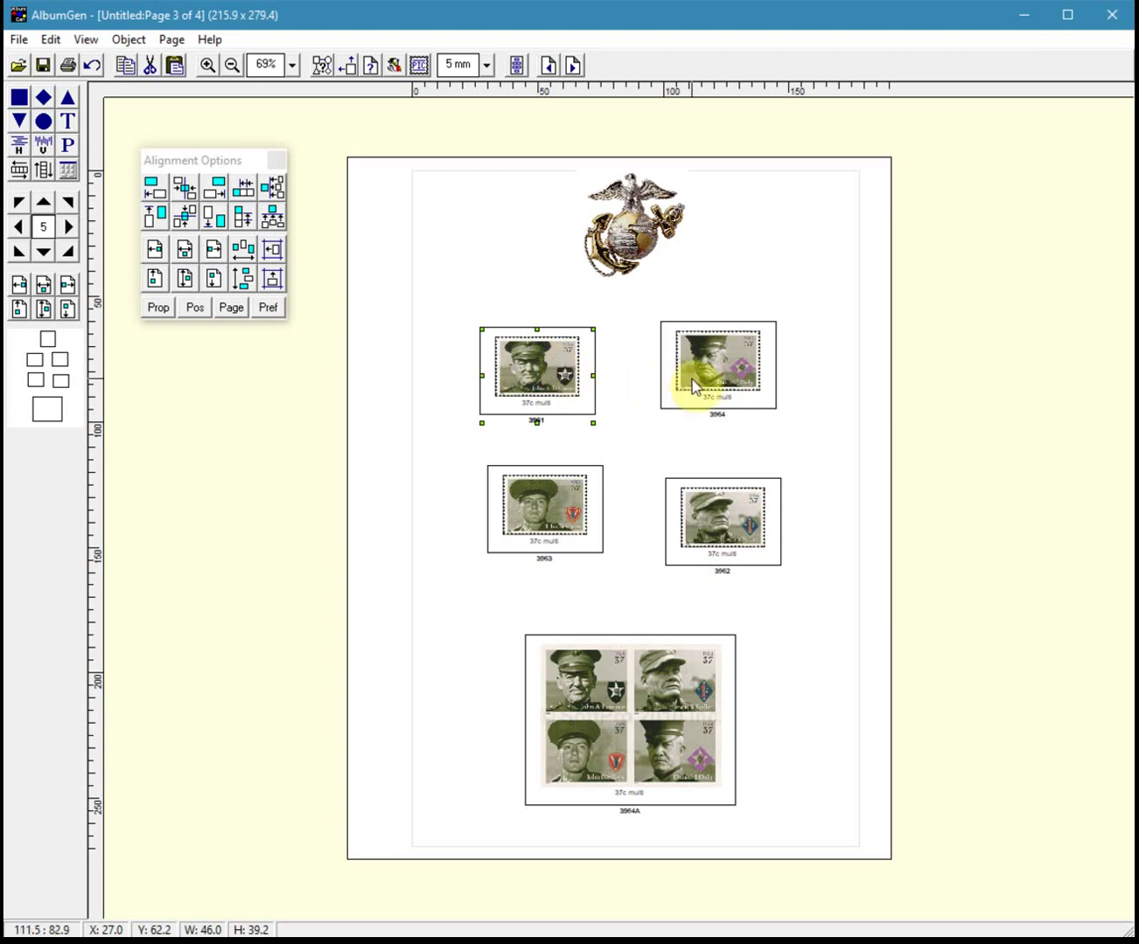
Step: Align the top edge of stamp 3964 with stamp 3961 and deselect both
shift+click(729, 388)
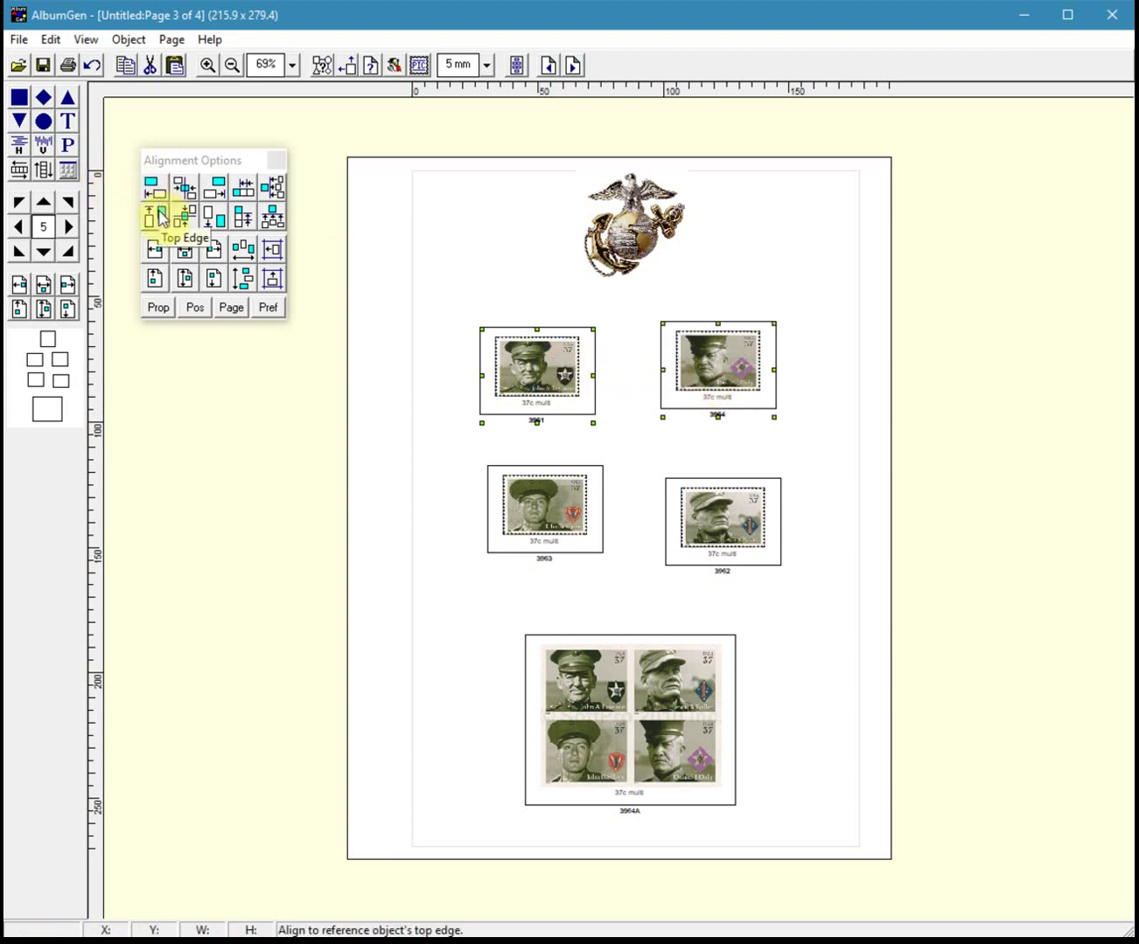
click(156, 216)
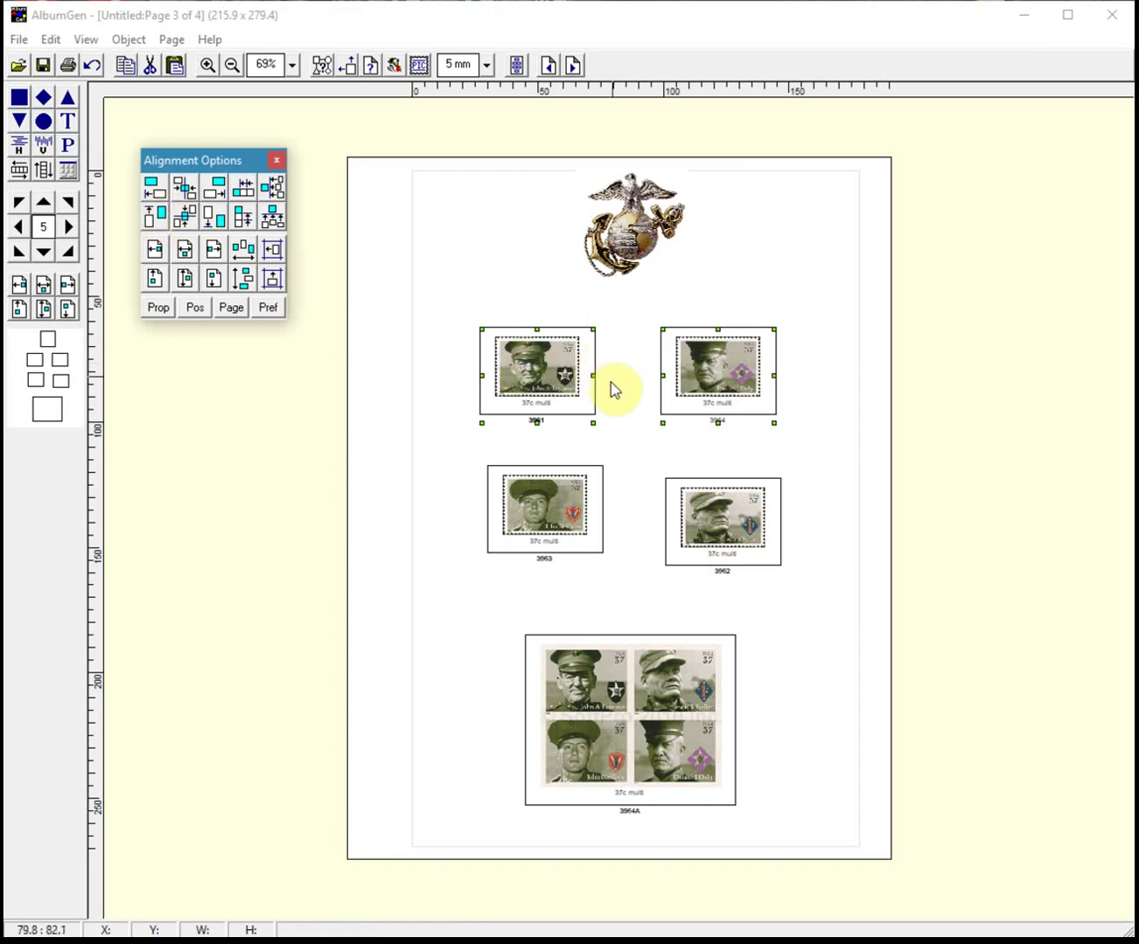
click(808, 382)
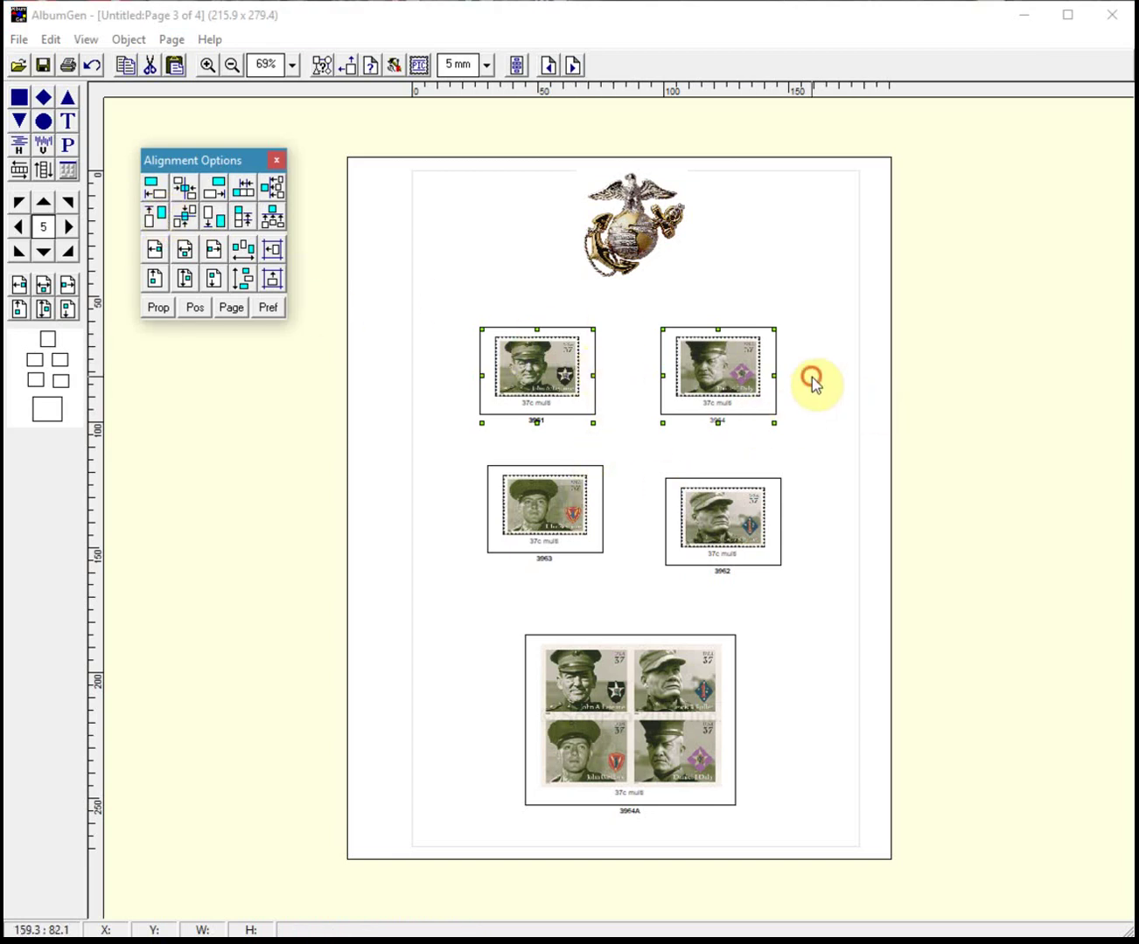
Step: Spread the upper stamp row by moving 3964 right 15 mm and 3961 left 10 mm
click(741, 357)
key(Right)
key(Right)
key(Right)
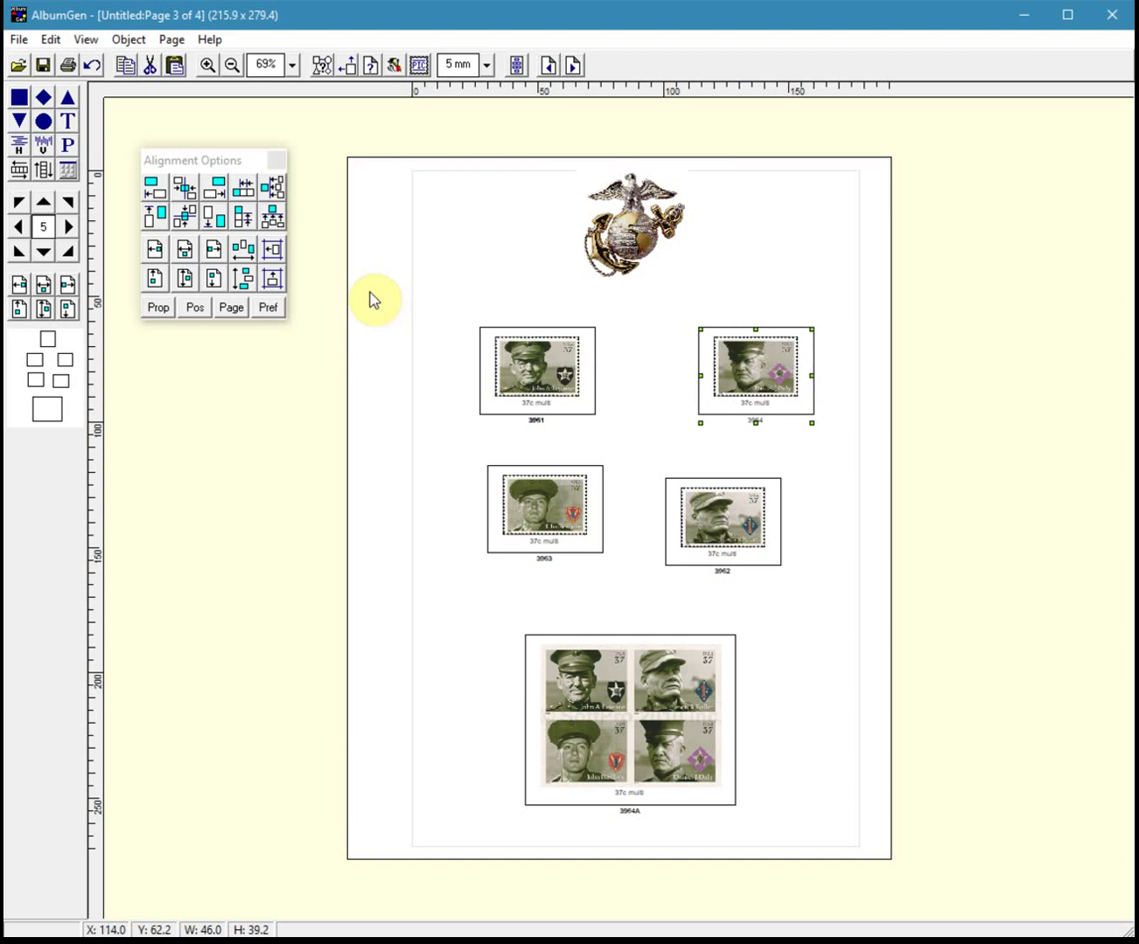
click(522, 363)
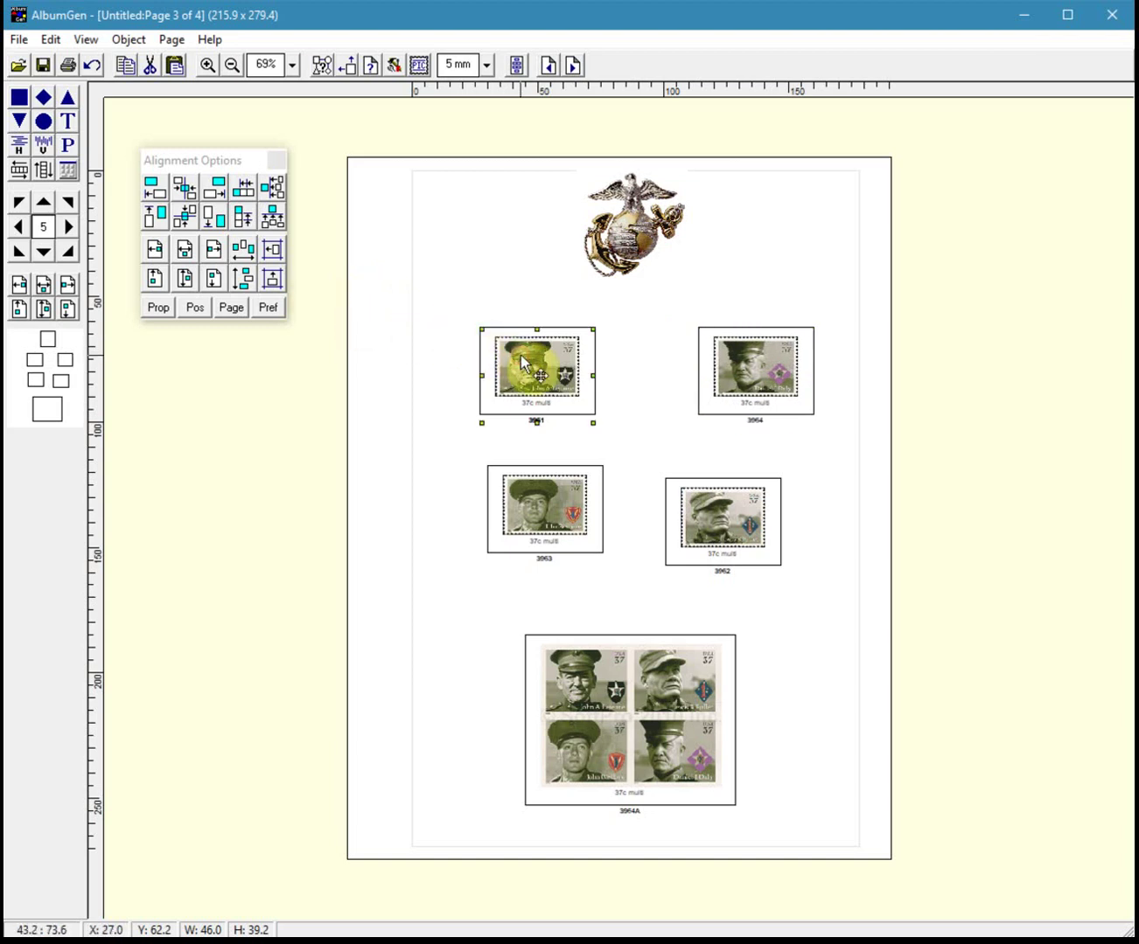
key(Left)
key(Left)
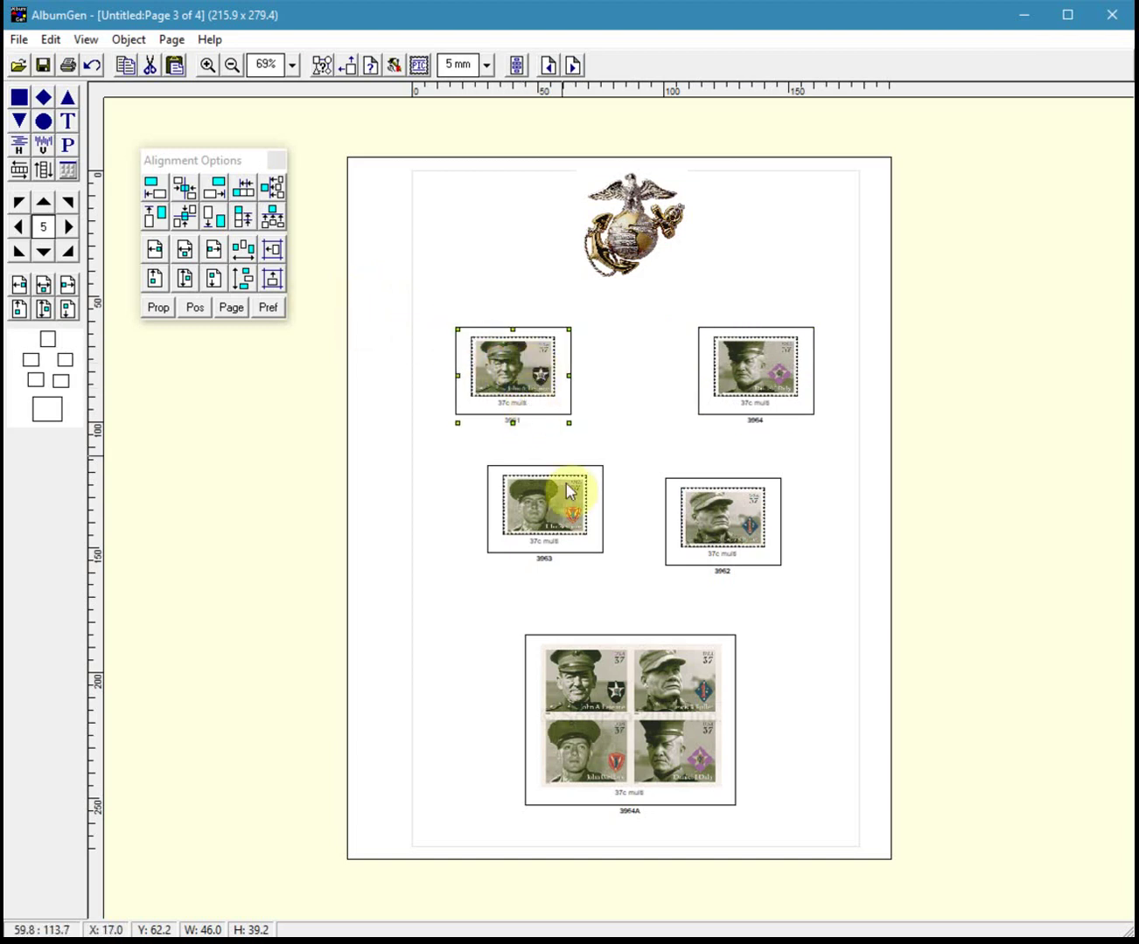
click(637, 451)
Step: Align stamp 3963 to the horizontal centre of 3961, and stamp 3962 to the horizontal centre of 3964
click(522, 378)
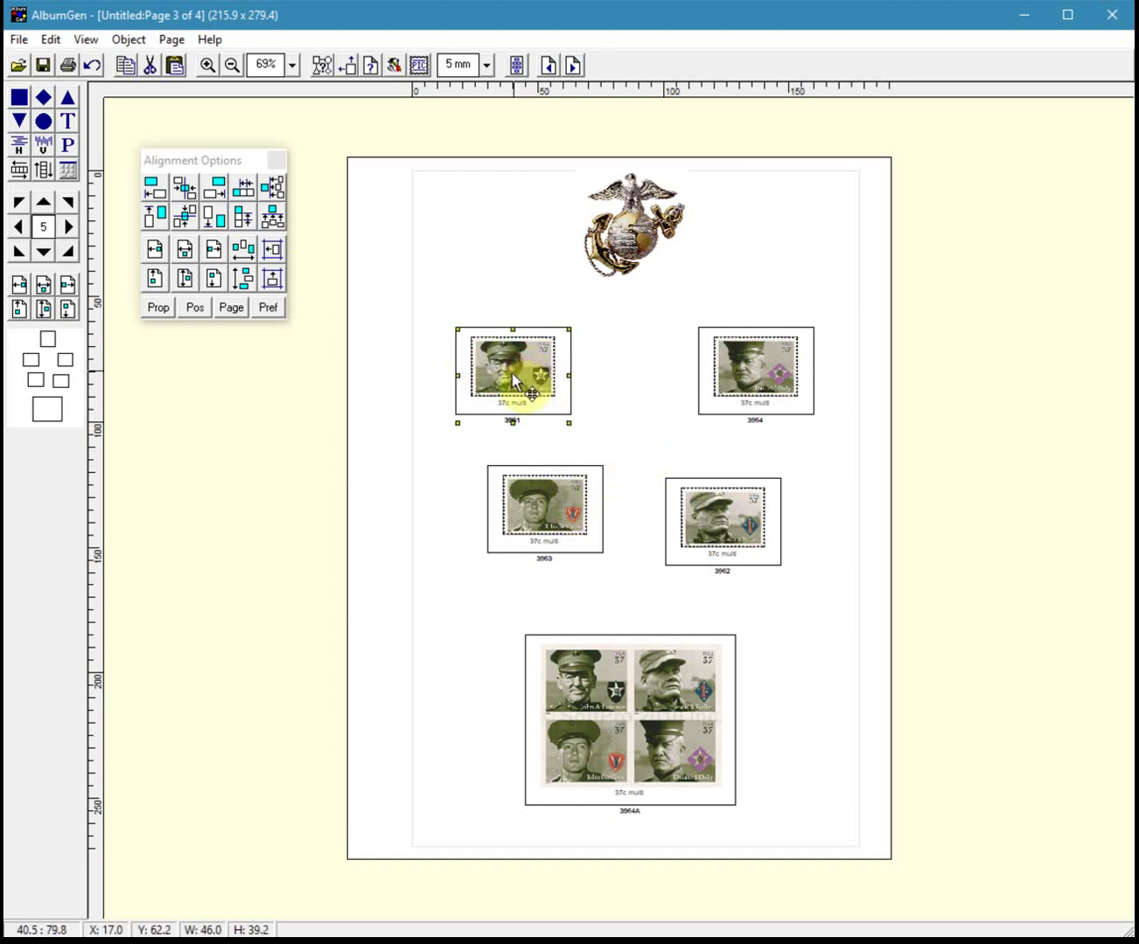
shift+click(538, 494)
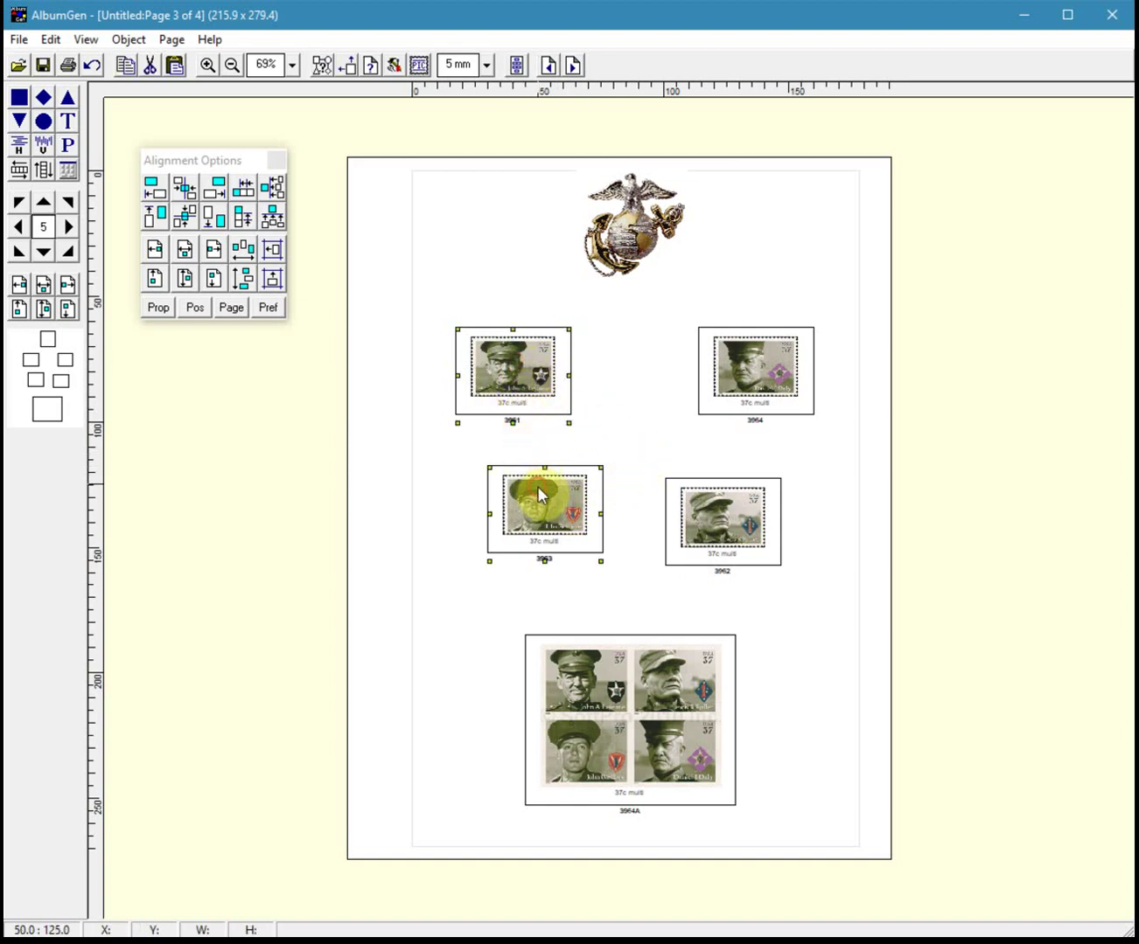
click(184, 199)
click(759, 378)
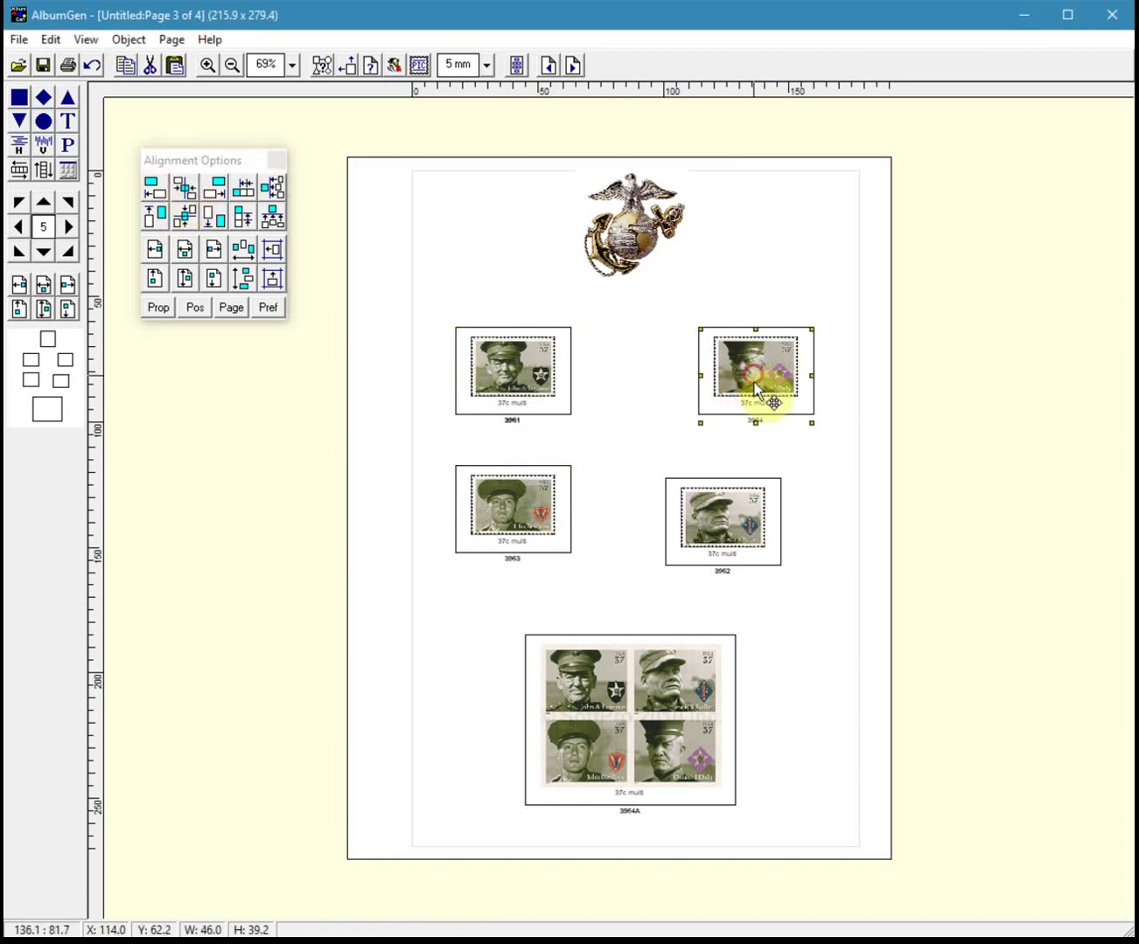
shift+click(723, 514)
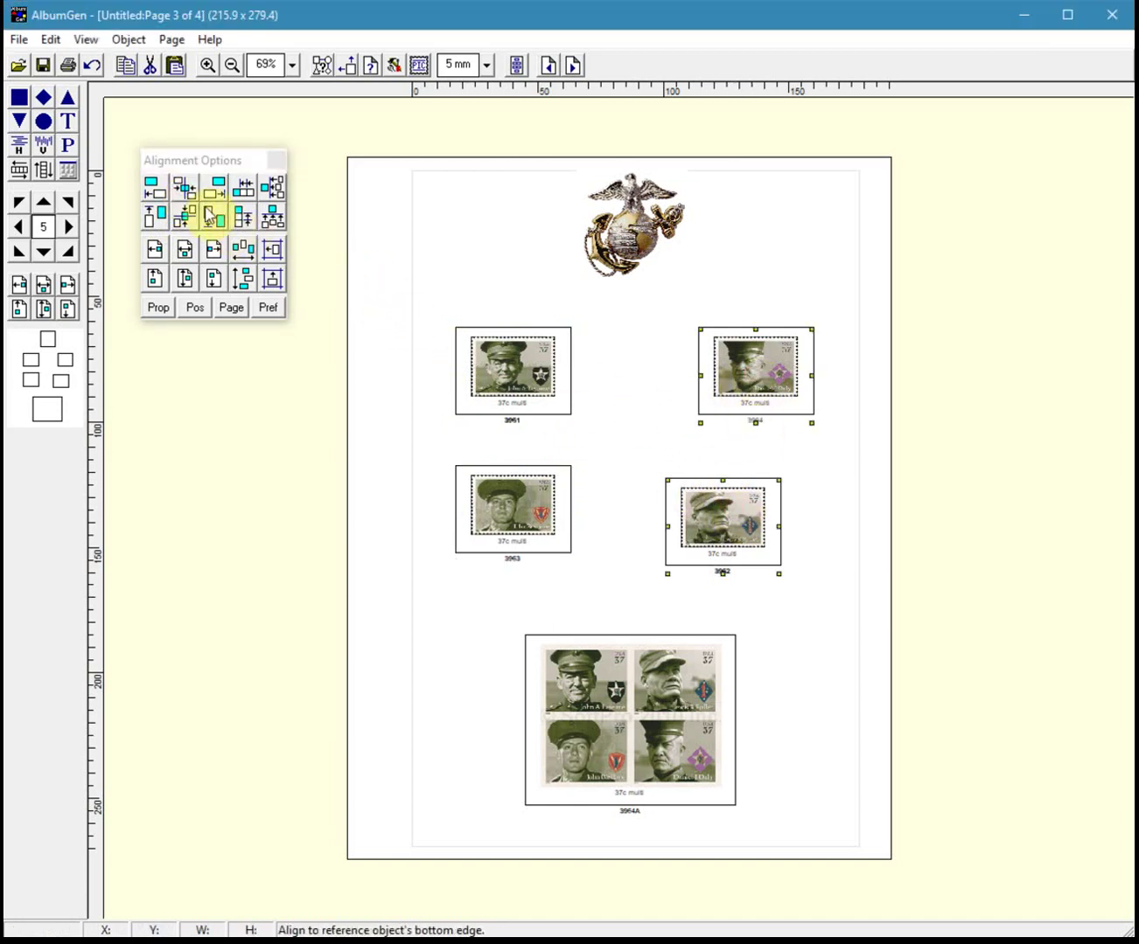
click(185, 195)
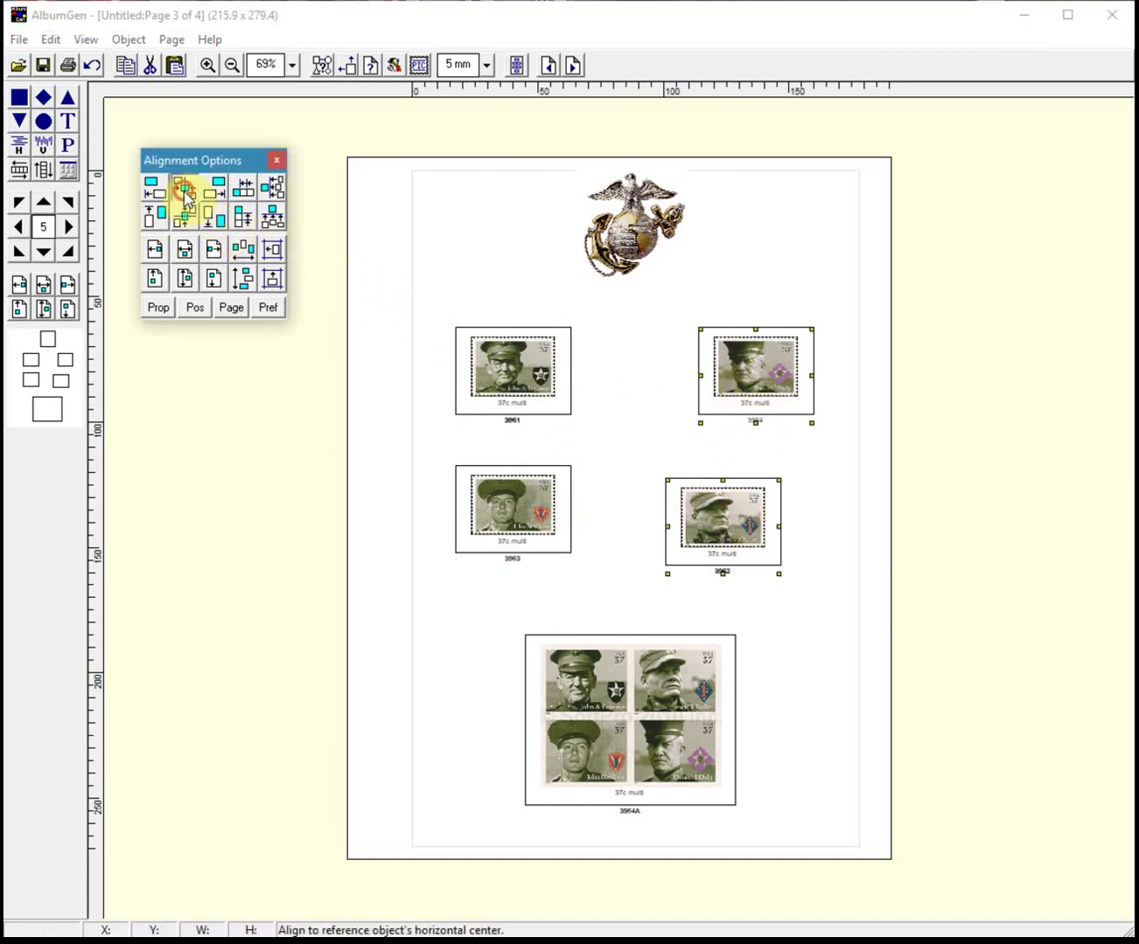
Step: Align the top edge of stamp 3962 with stamp 3963
click(543, 500)
click(731, 514)
click(489, 505)
shift+click(738, 507)
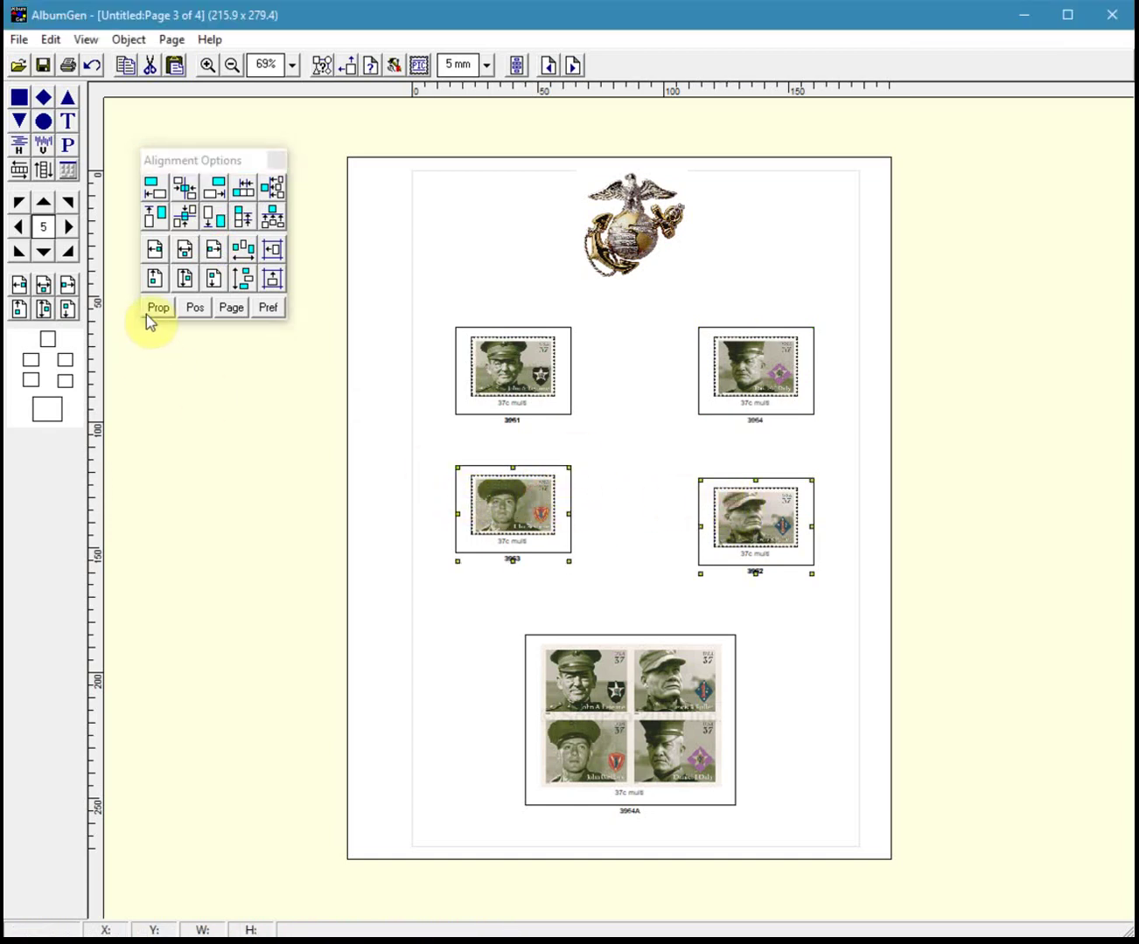
click(155, 217)
Step: Centre block 3964A horizontally on the page and move it up 10 mm
click(553, 637)
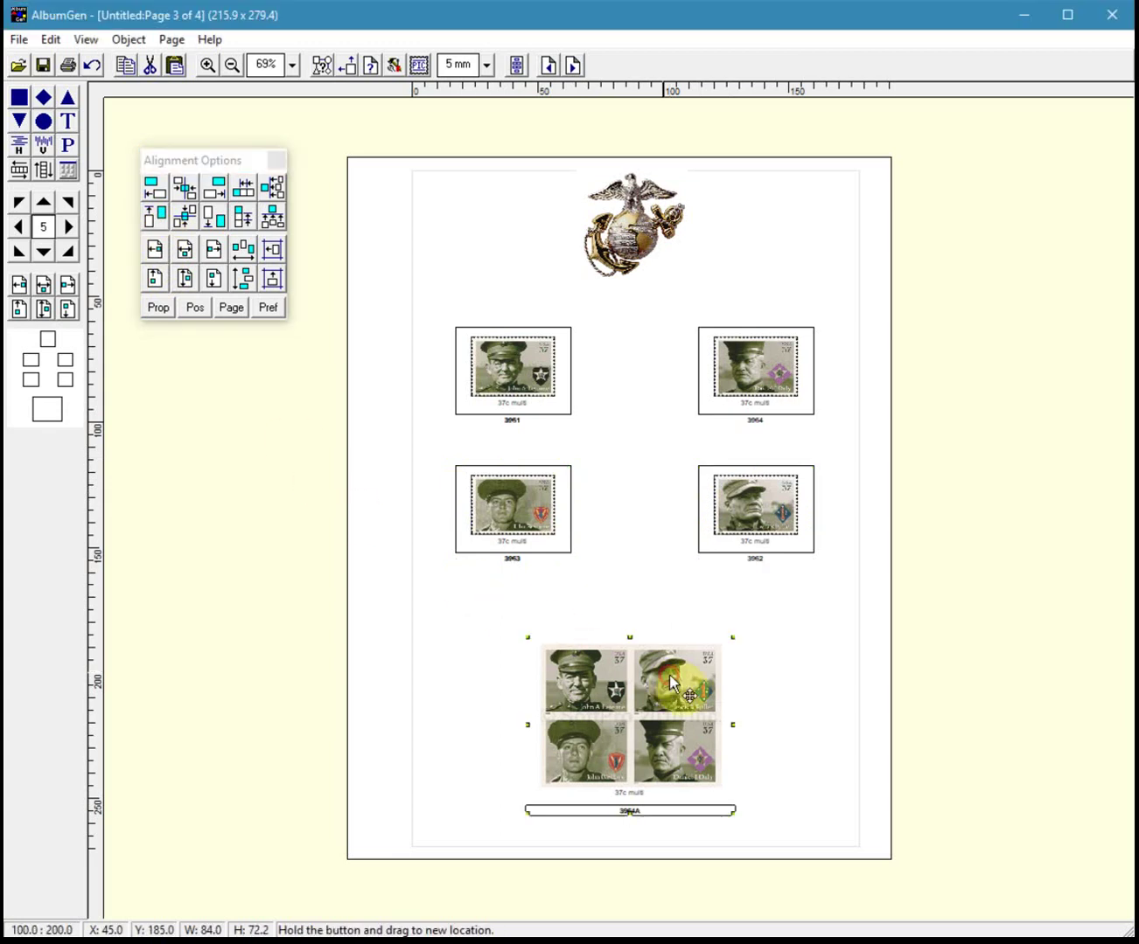
click(41, 284)
key(Up)
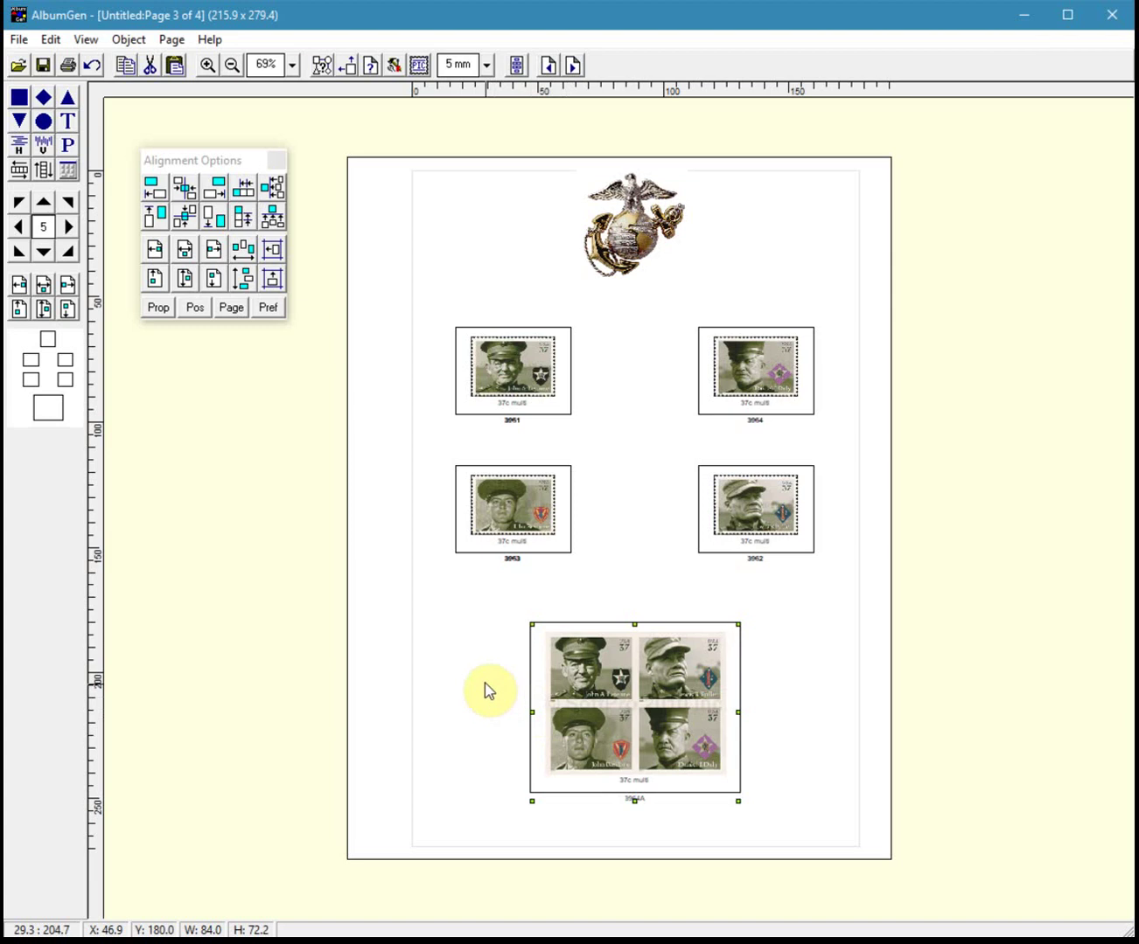
key(Up)
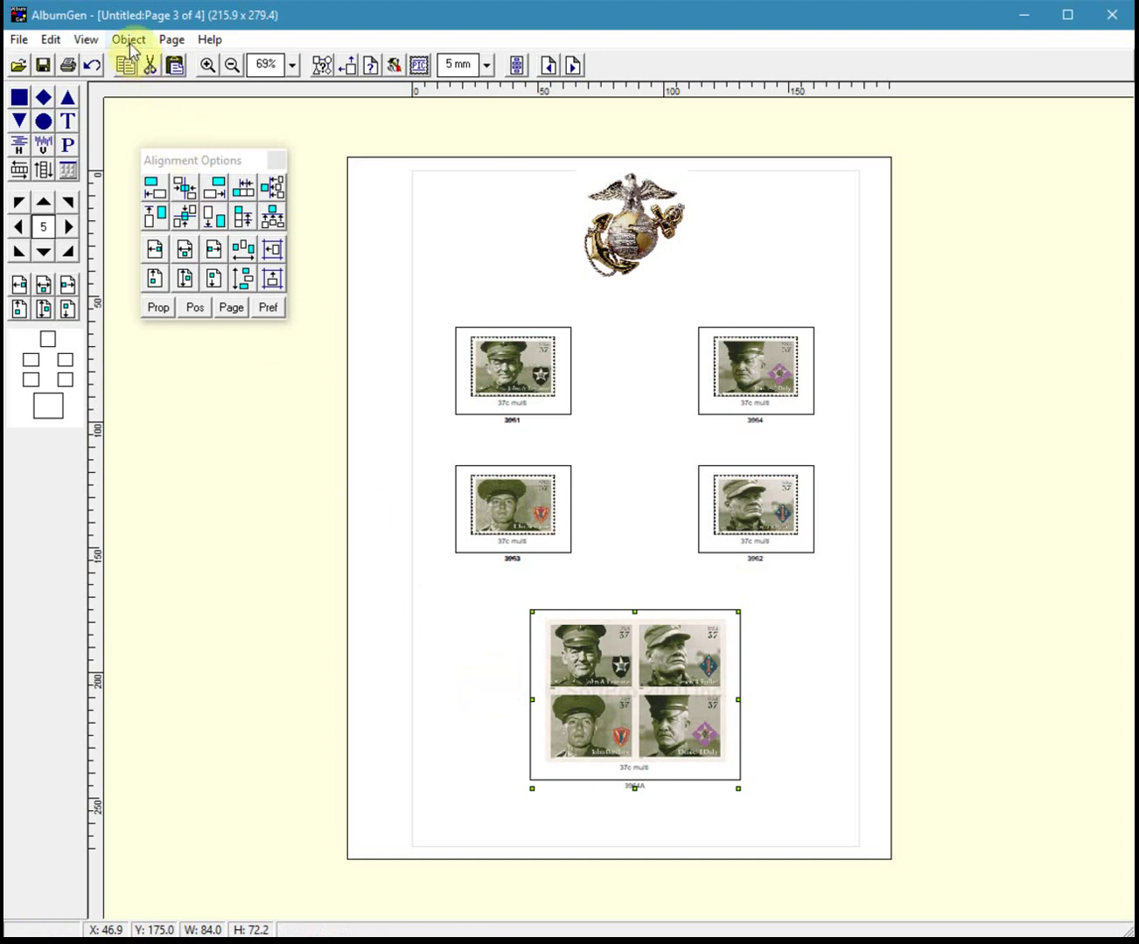
Step: Go to page 4 and examine its Page Setup general and margin settings, keeping them as set
click(571, 66)
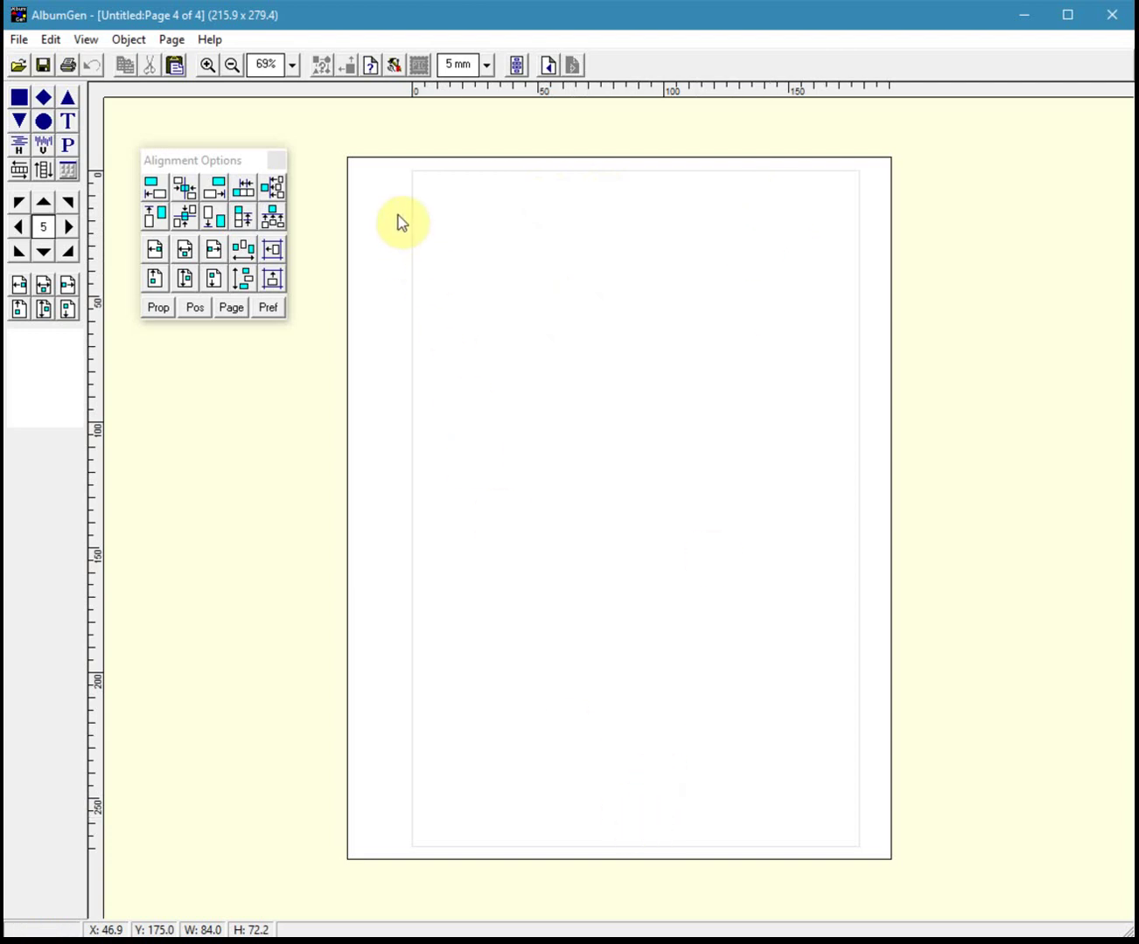
right_click(378, 179)
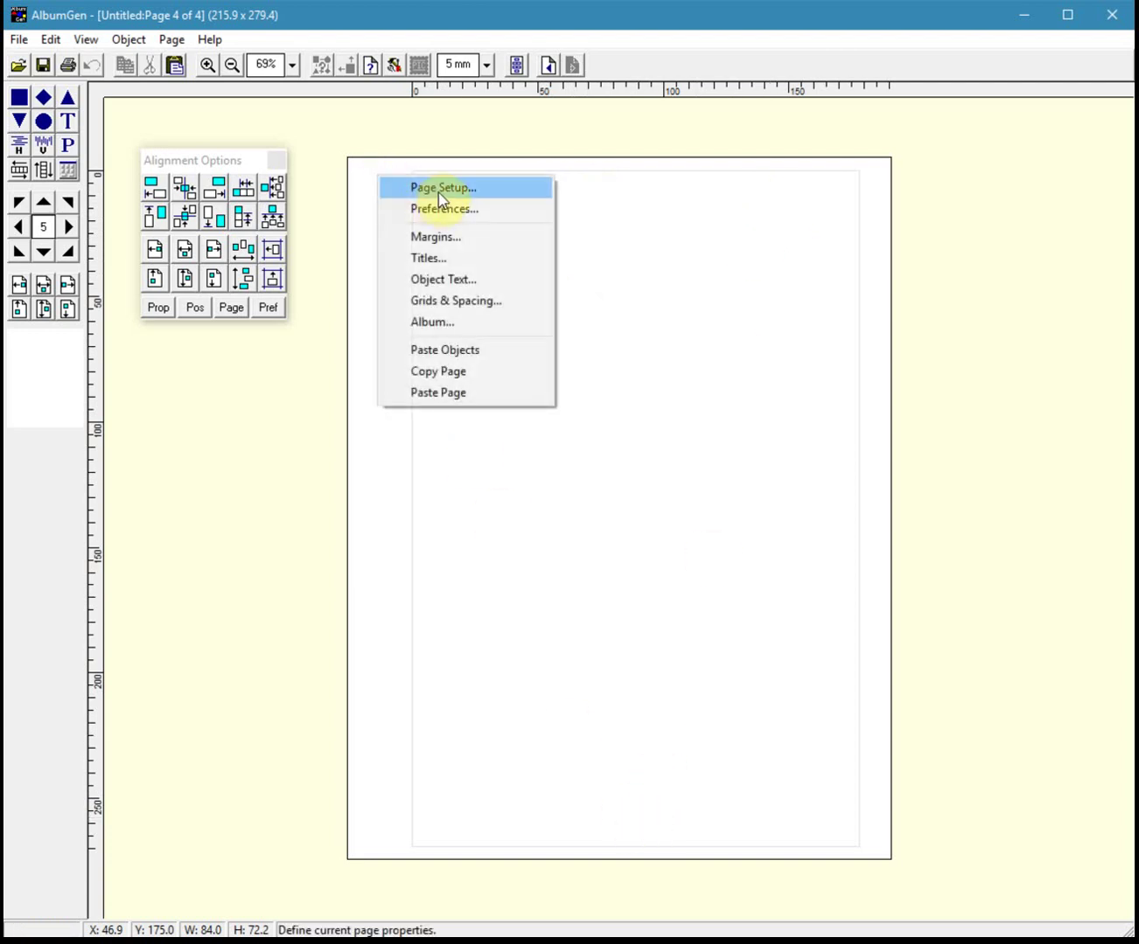
click(441, 188)
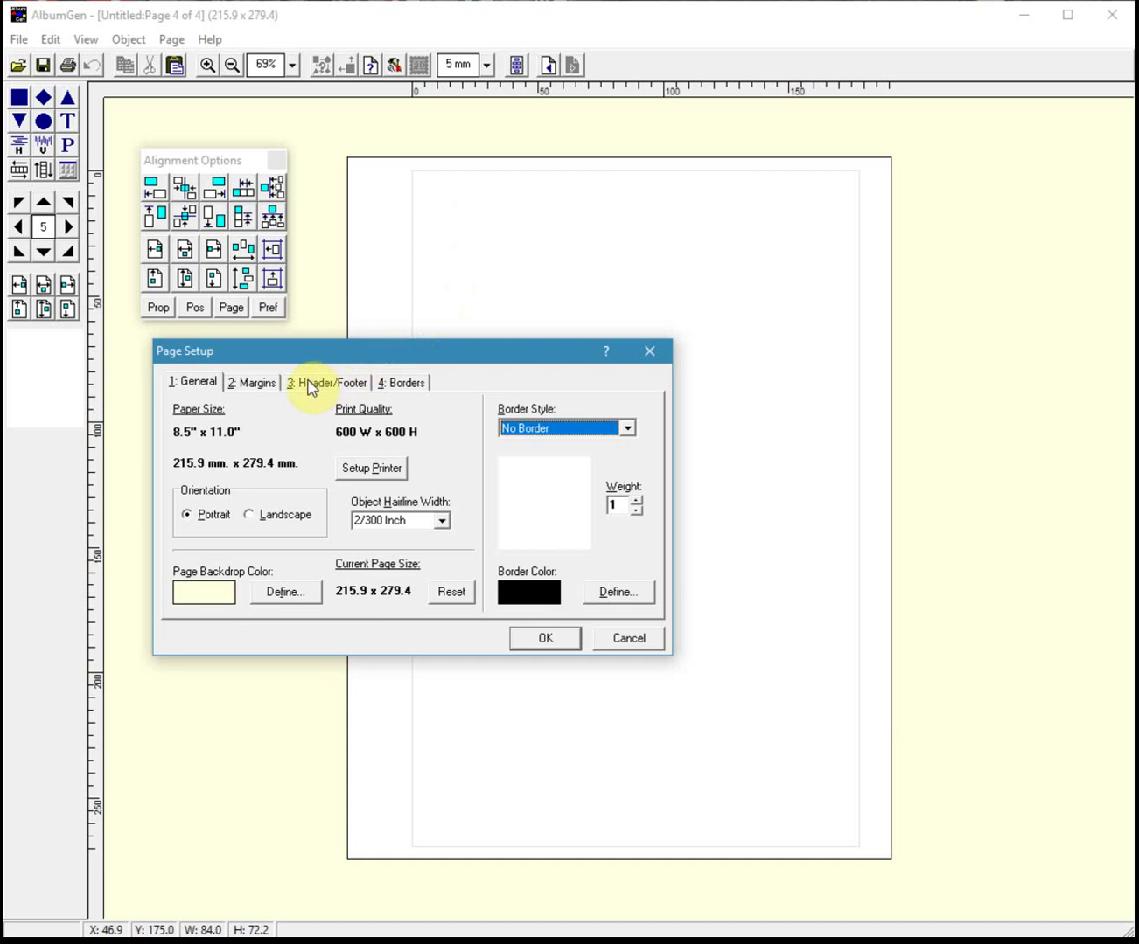
click(258, 384)
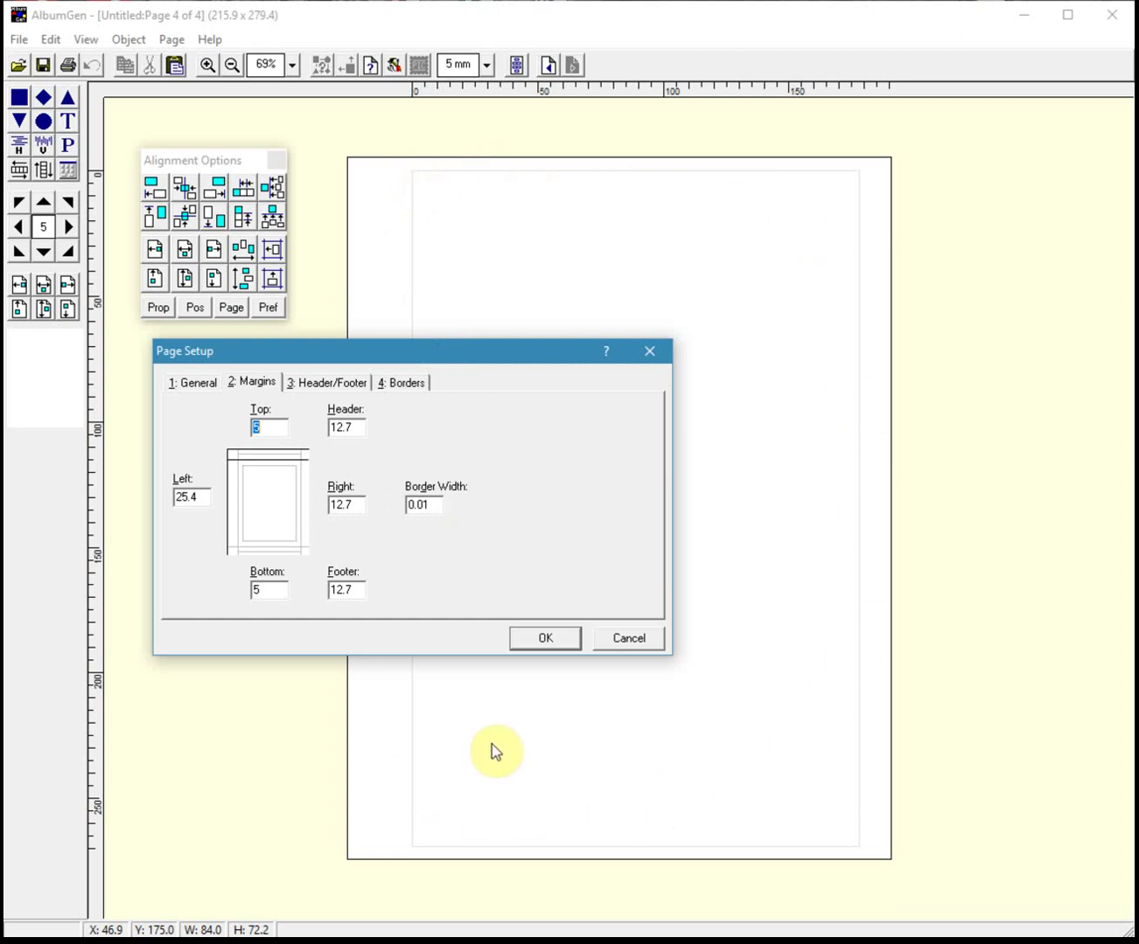
click(205, 385)
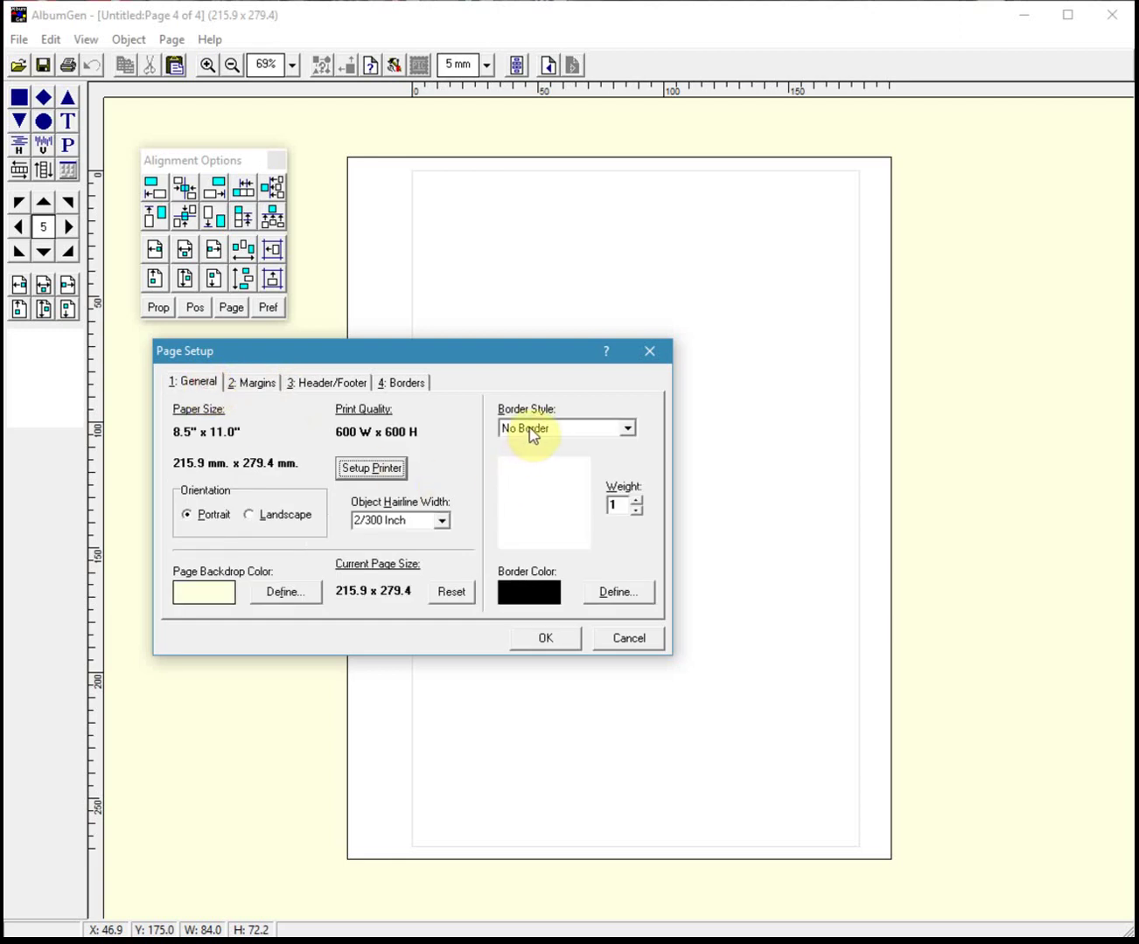
click(550, 639)
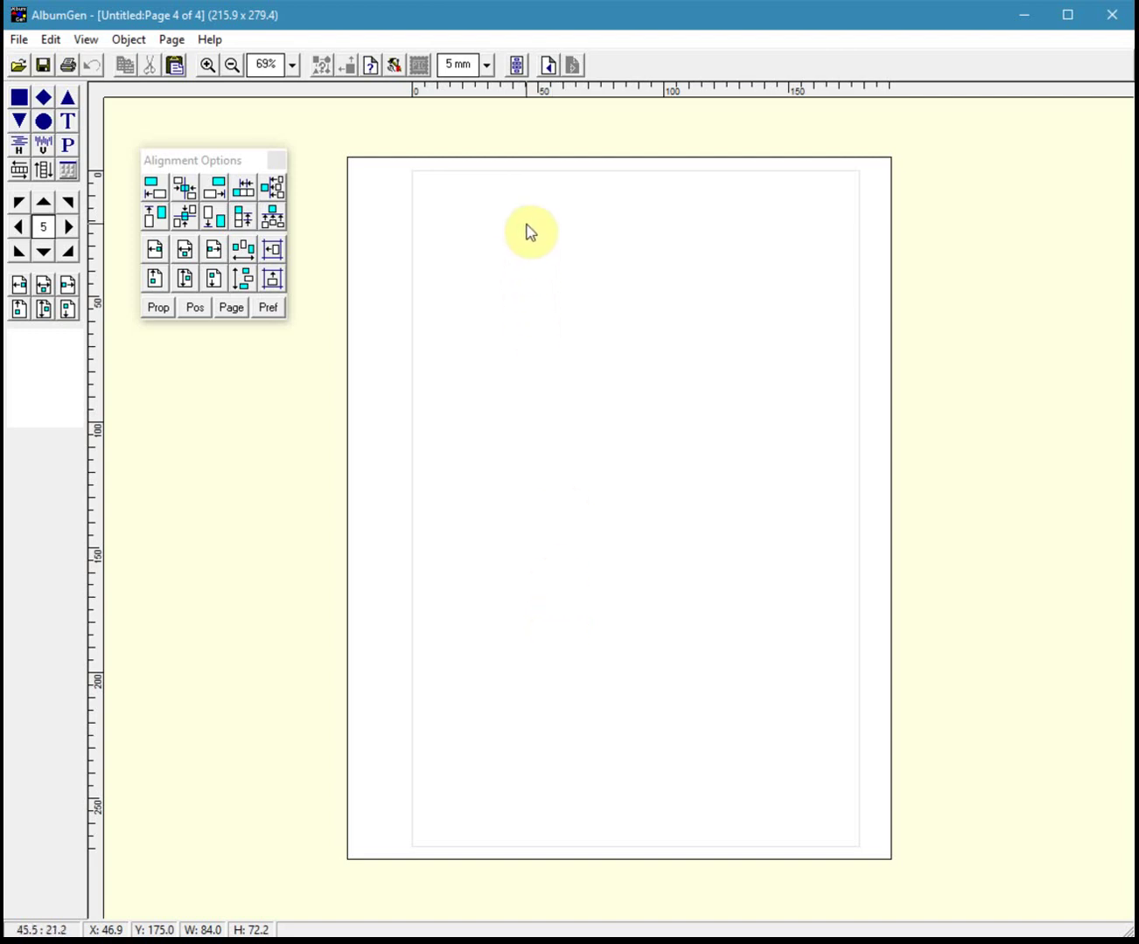
Step: Place a rectangle near the top of page 4 and add the image USMC_1.bmp to it
click(19, 97)
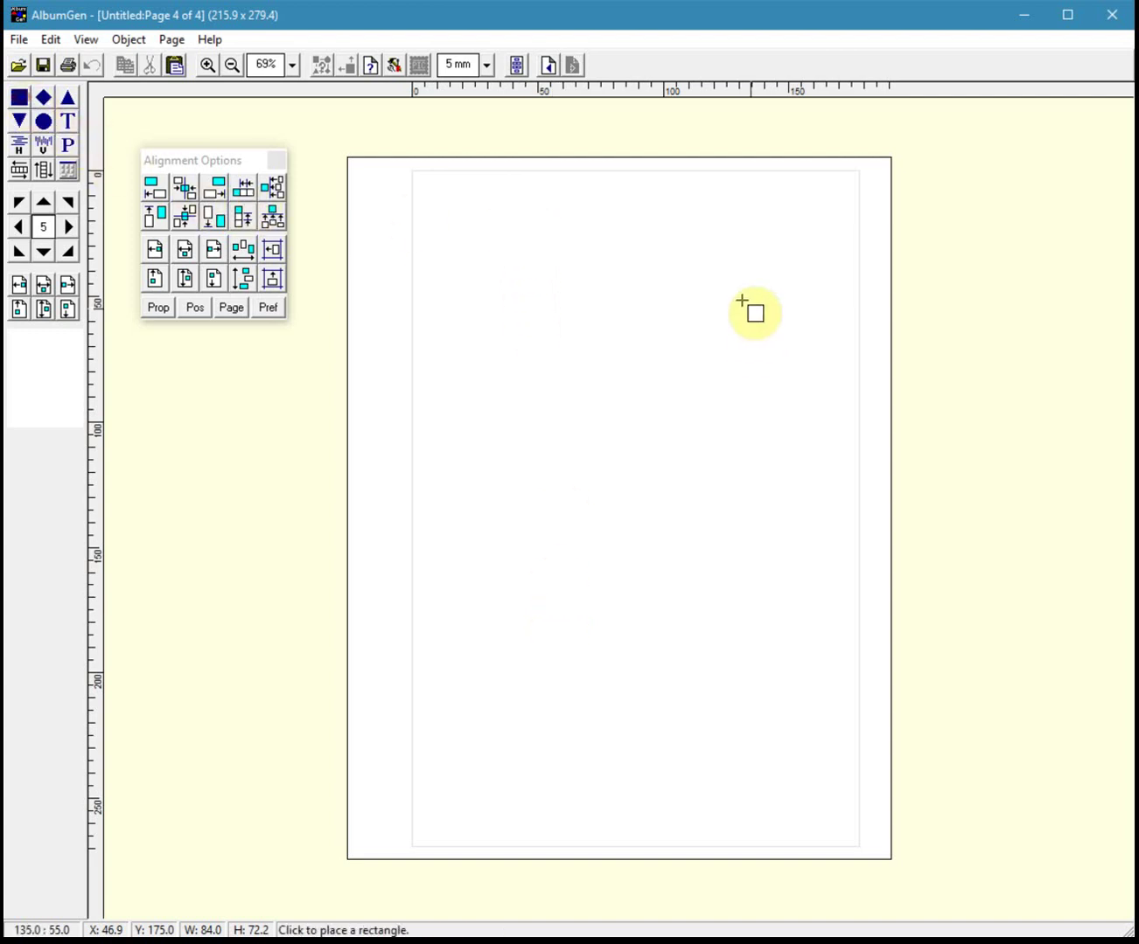
click(565, 199)
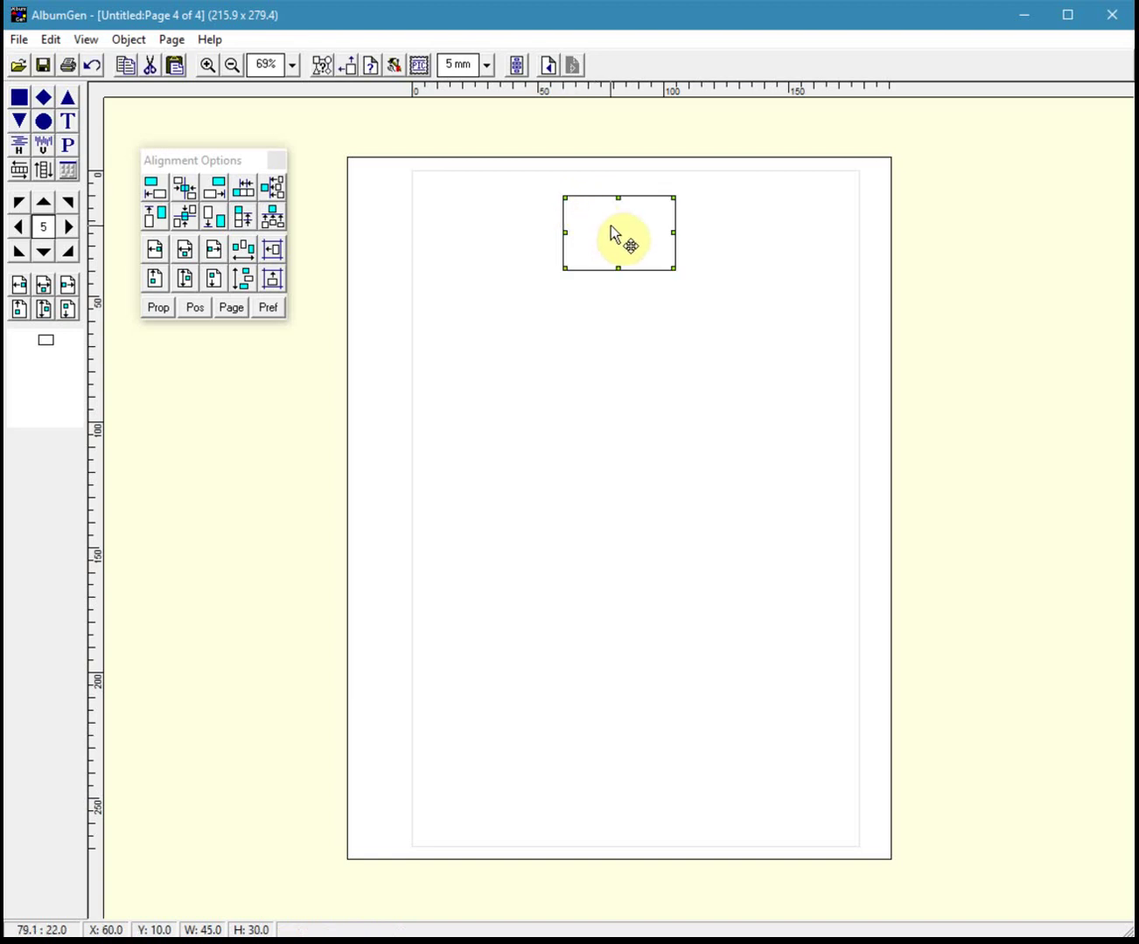
right_click(607, 222)
mouse_move(768, 279)
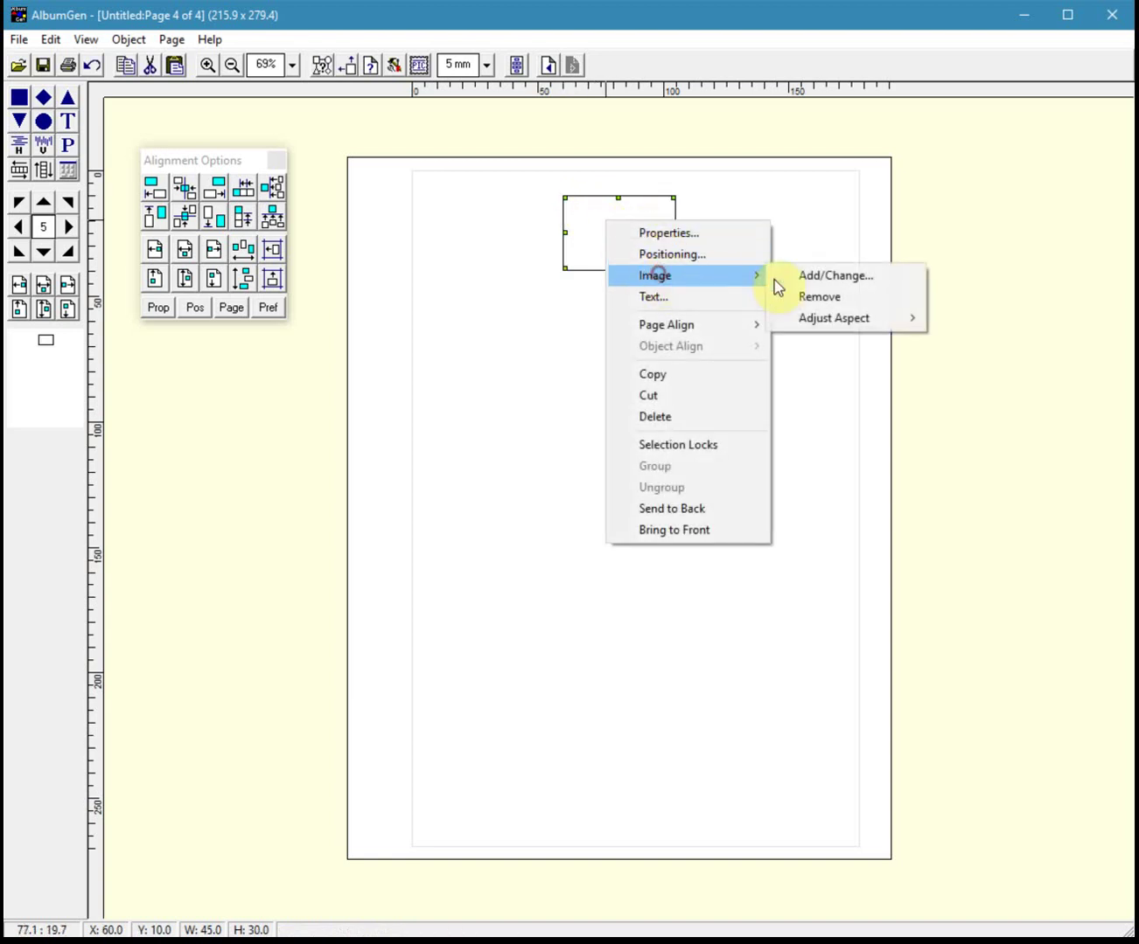
click(831, 277)
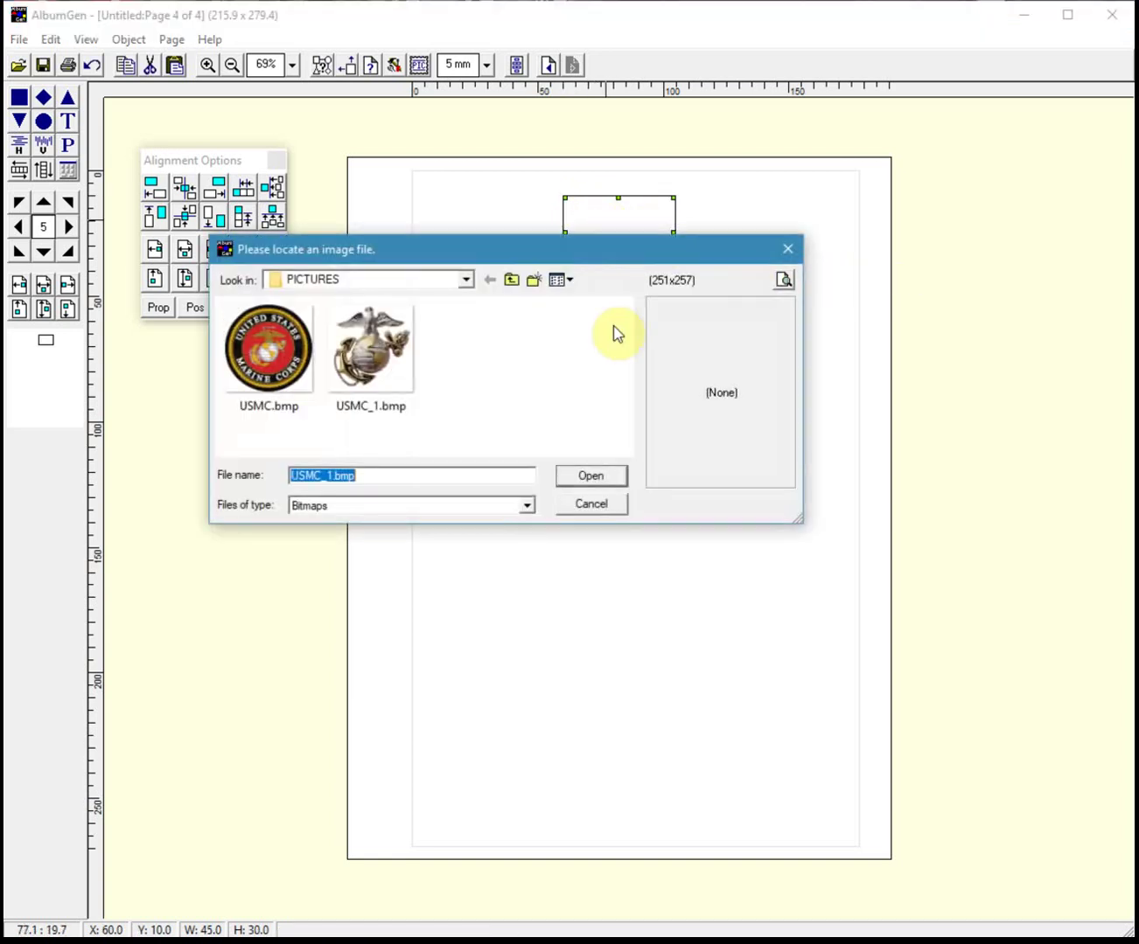
click(407, 371)
click(592, 476)
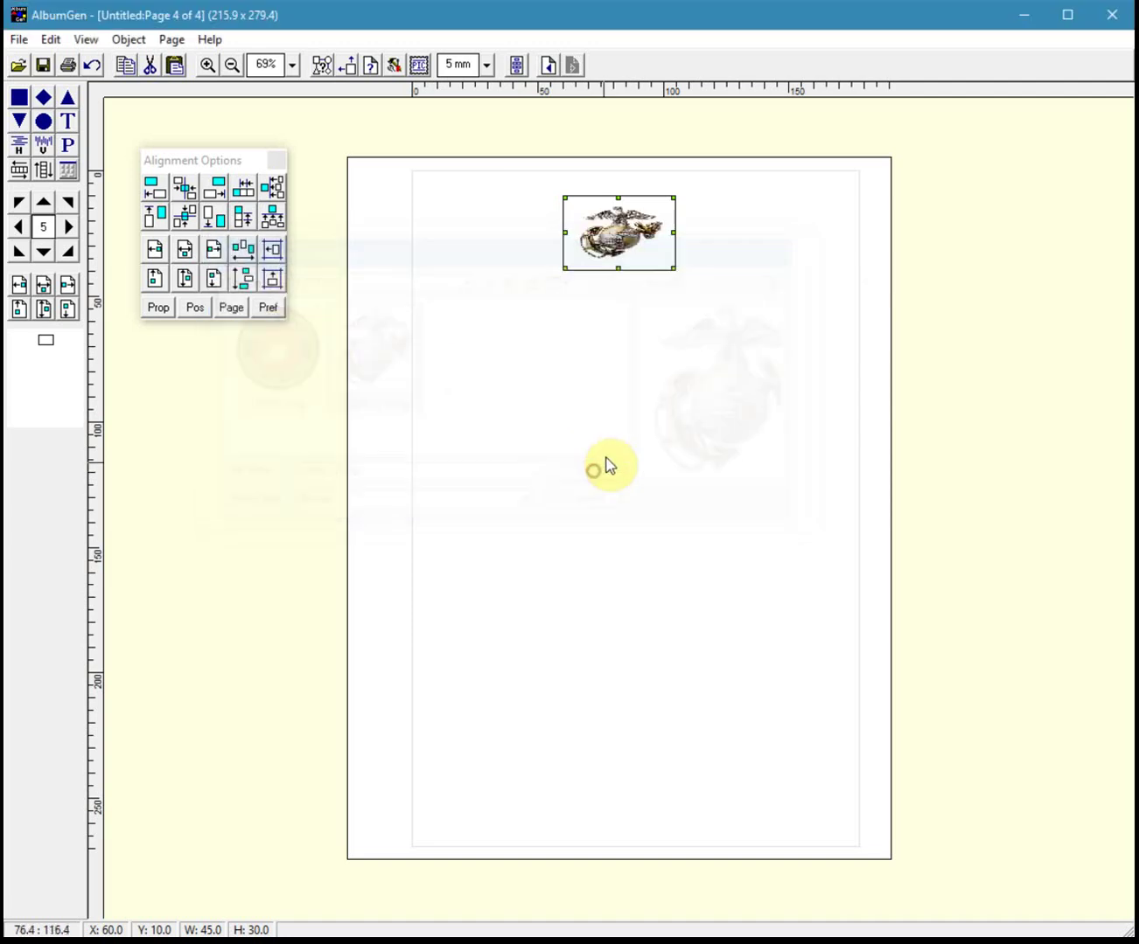
Step: Set the emblem object's space inside frame to 0 and height to 45, and remove its border
right_click(616, 228)
click(675, 235)
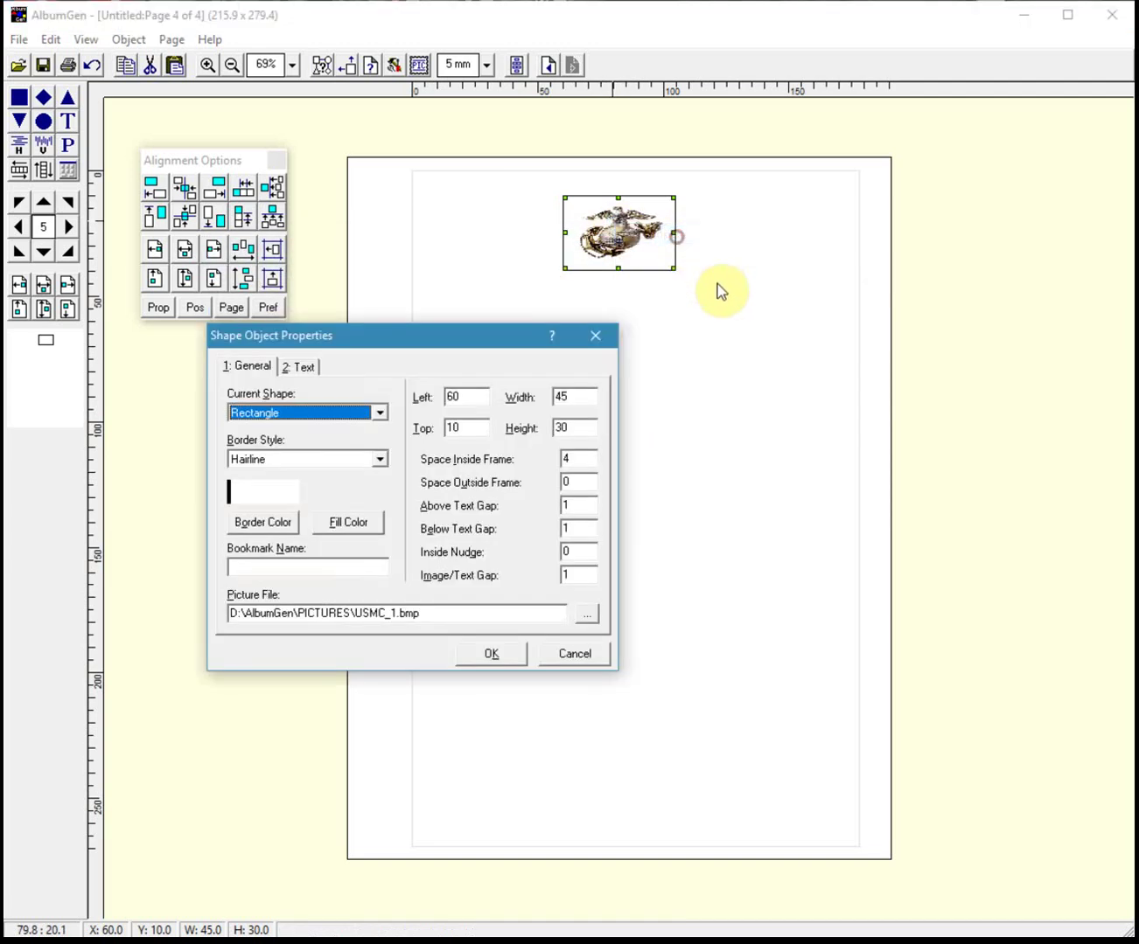
double_click(578, 457)
text(0)
double_click(570, 426)
text(45)
click(498, 652)
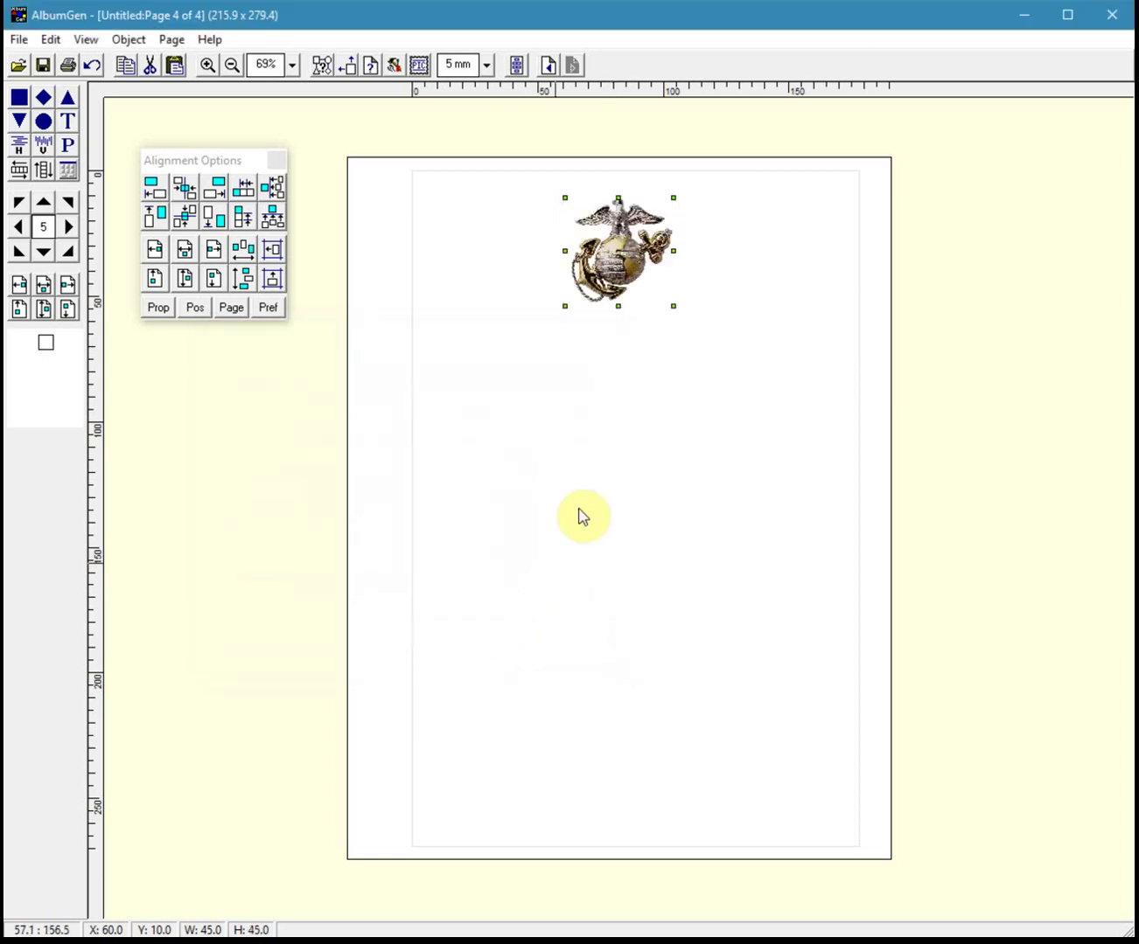
Step: Centre the emblem horizontally on page 4, align it with the top margin and deselect it
click(43, 285)
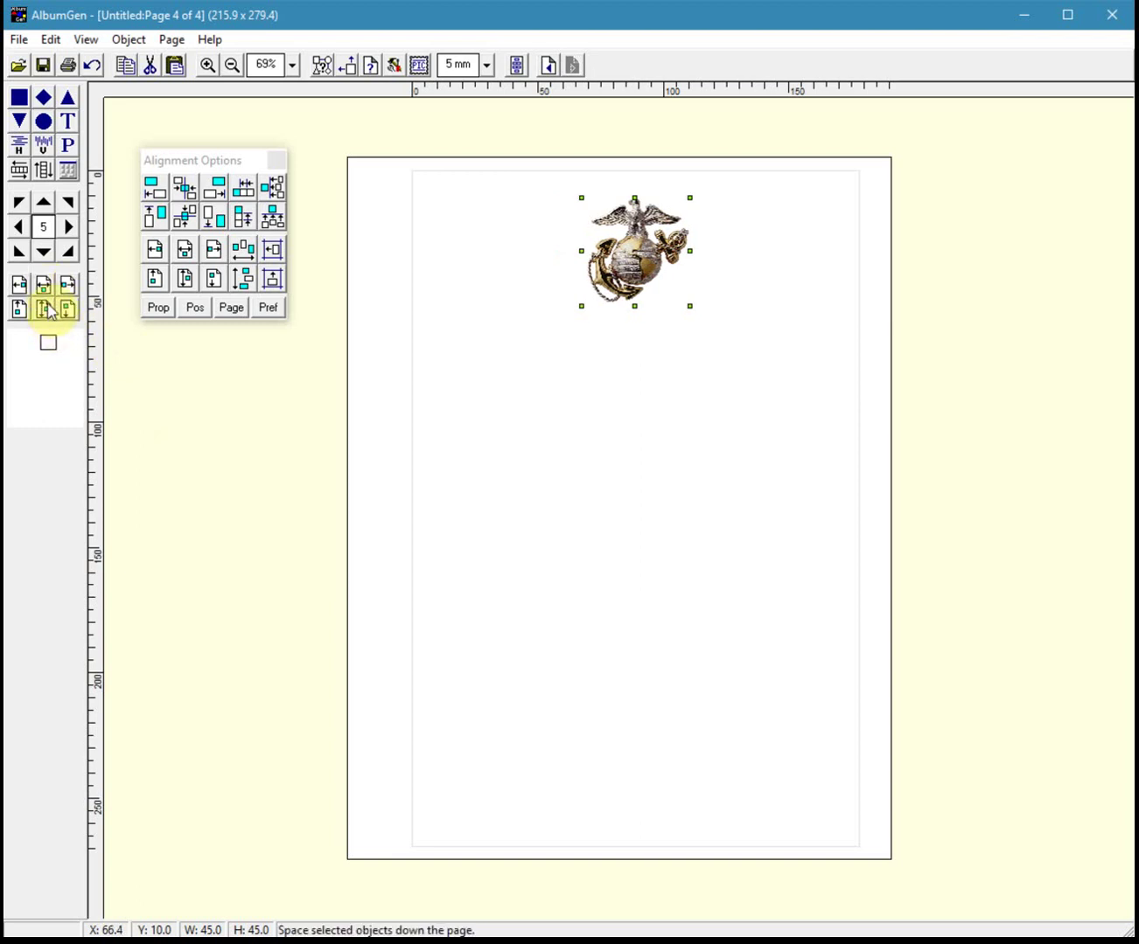
click(22, 312)
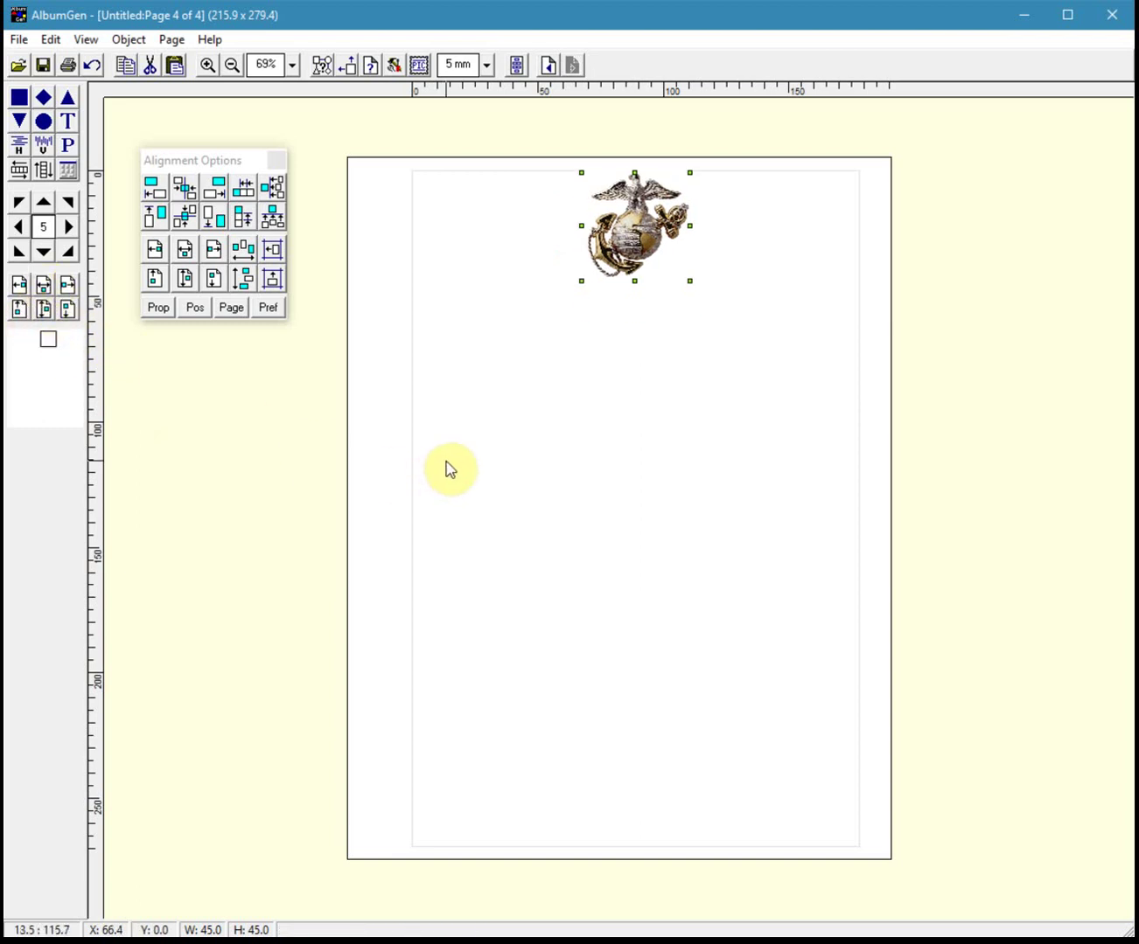
click(573, 463)
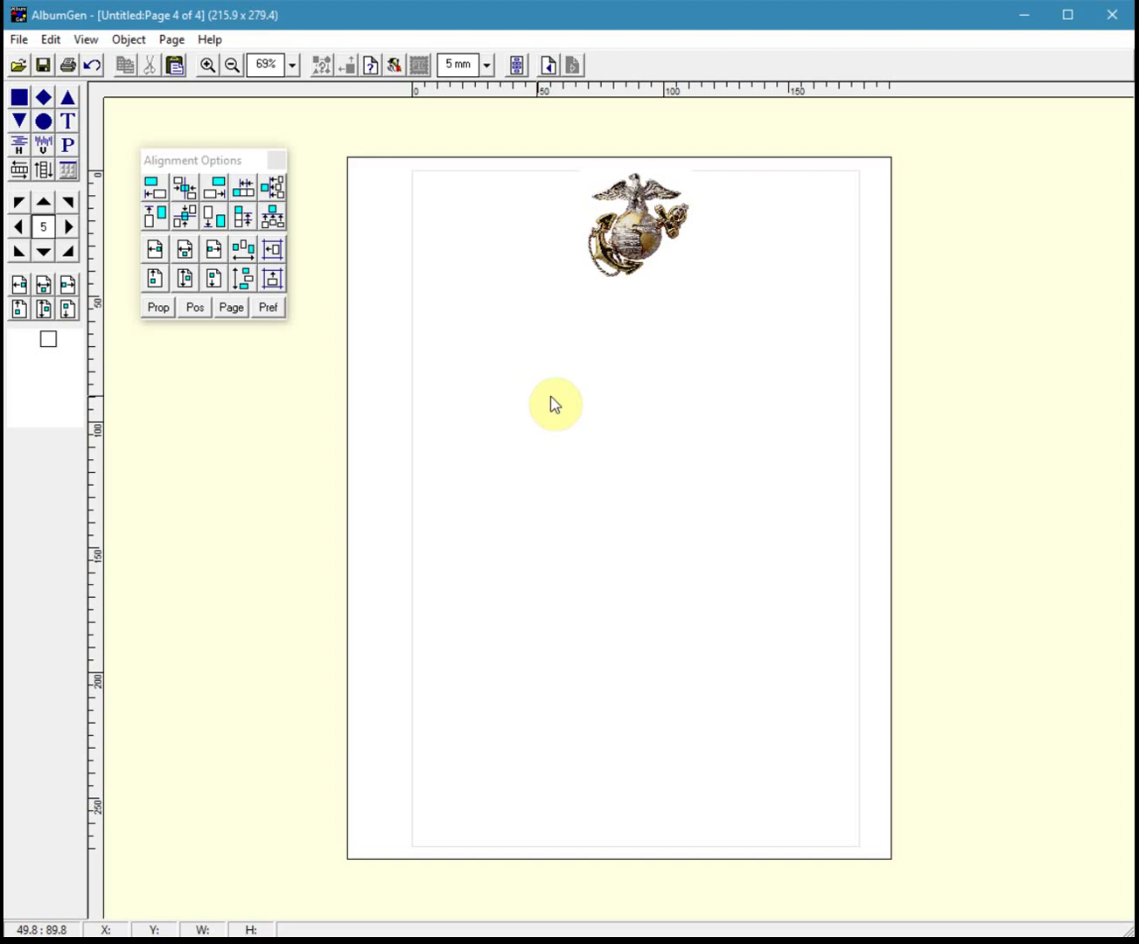
Step: Add the text "UNITED STATES" in bold 20-point Arial and place it left of the emblem at about X 5, Y 10
click(71, 125)
click(471, 322)
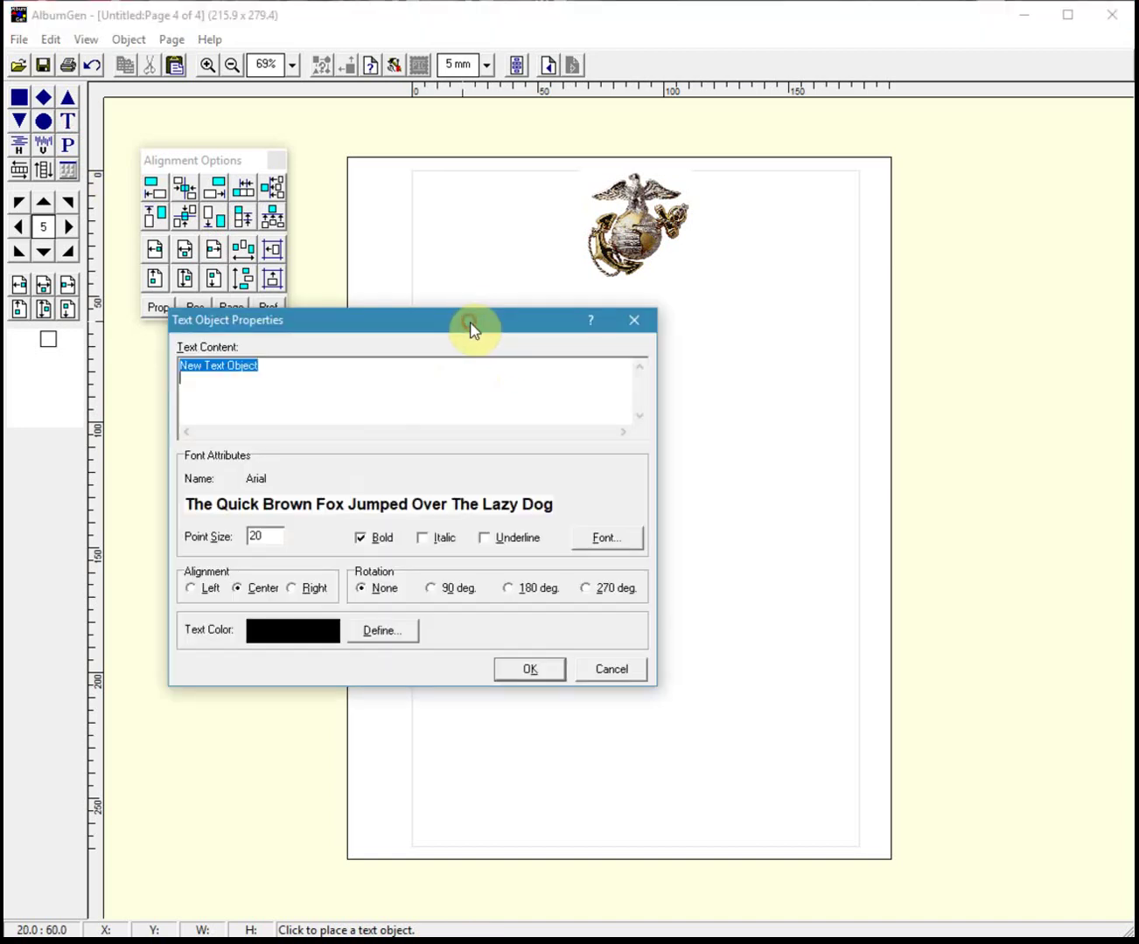
text(UNITED STAED)
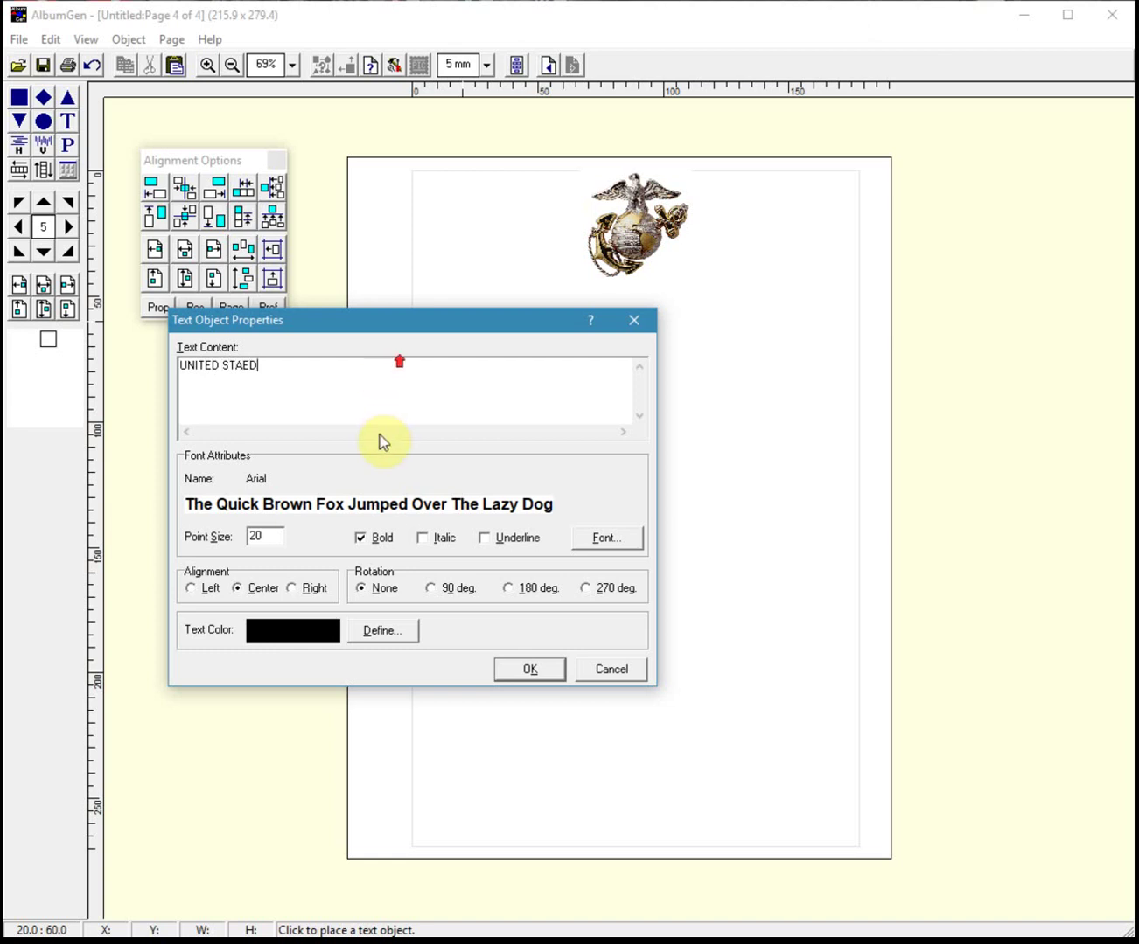
text(TES)
click(262, 543)
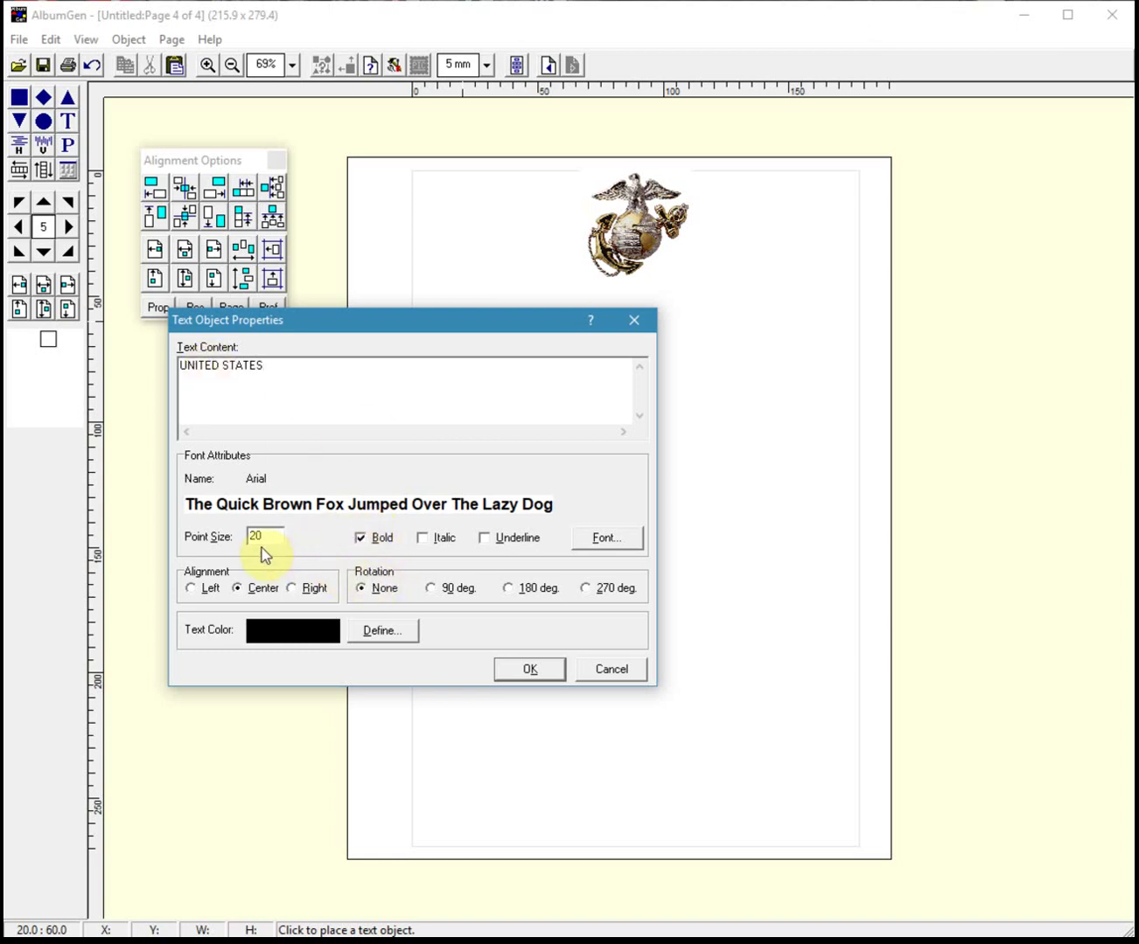
click(533, 671)
drag(566, 333, 522, 206)
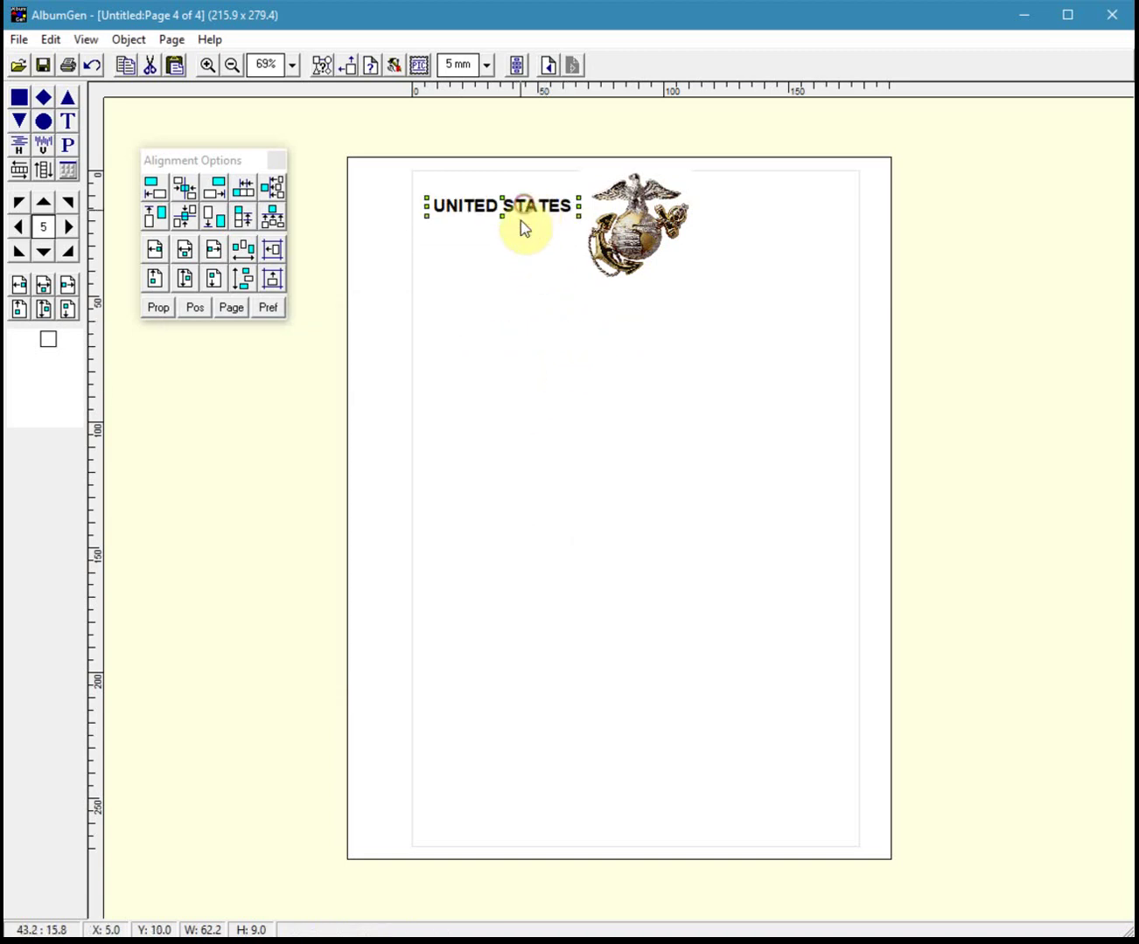
Step: Add the text "MARINE CORPS" in bold 20-point Arial and place it right of the emblem at about X 115, Y 10
click(68, 122)
click(470, 340)
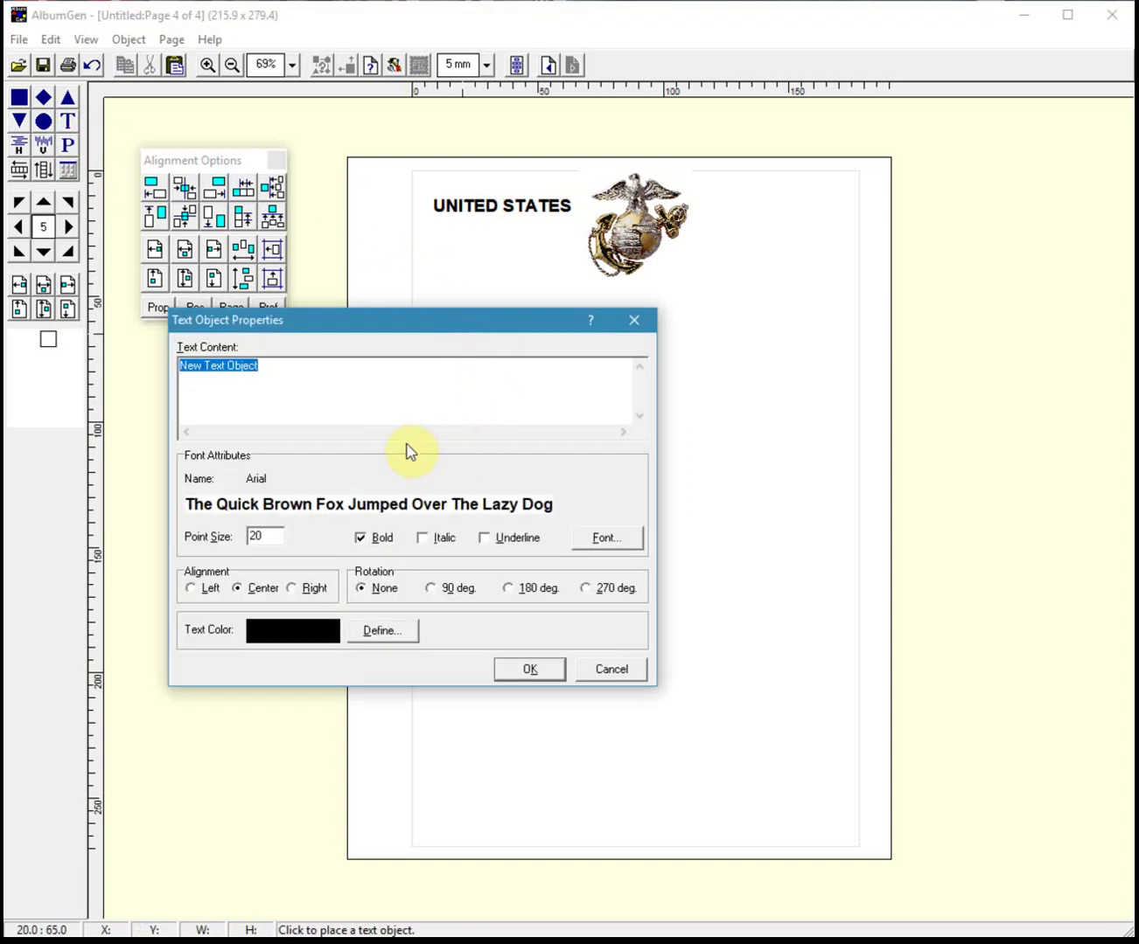
text(MARINE CORPS)
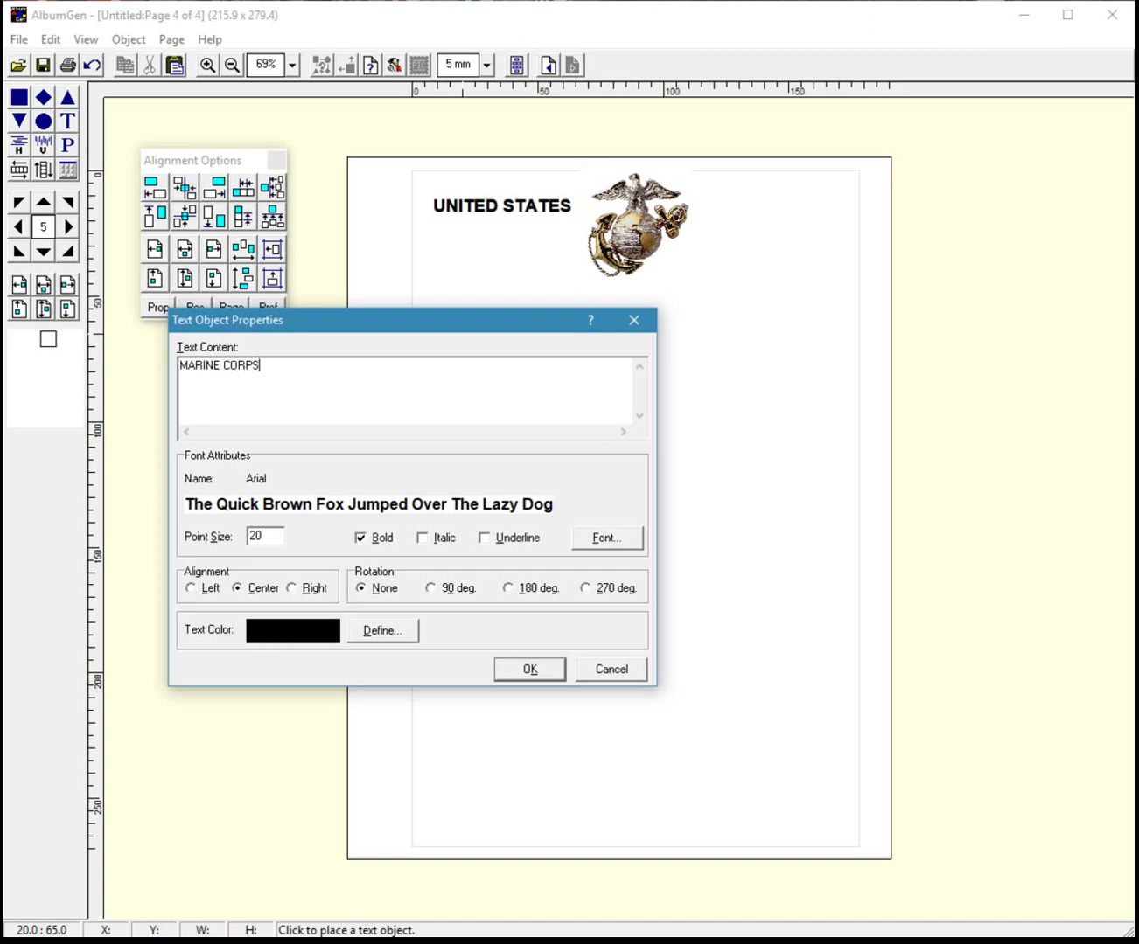
click(534, 671)
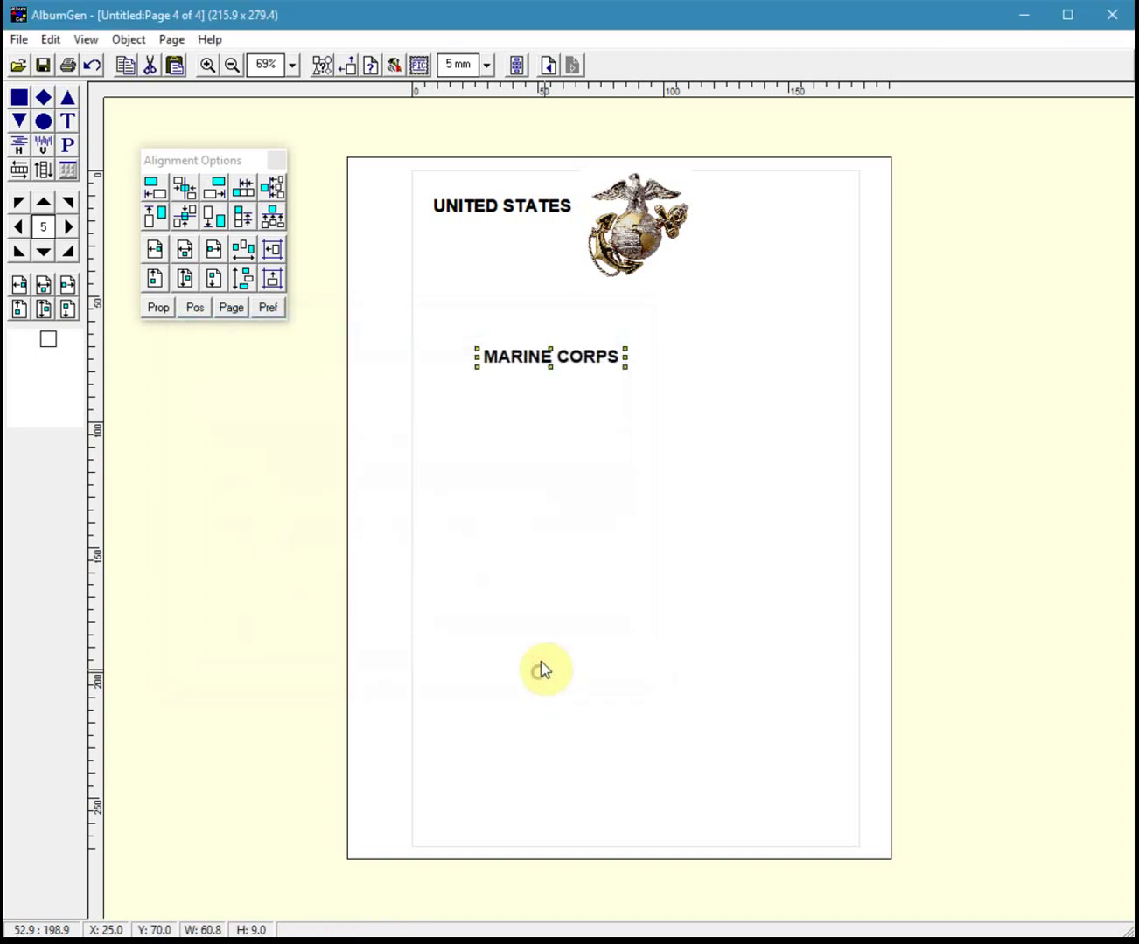
drag(548, 347, 776, 209)
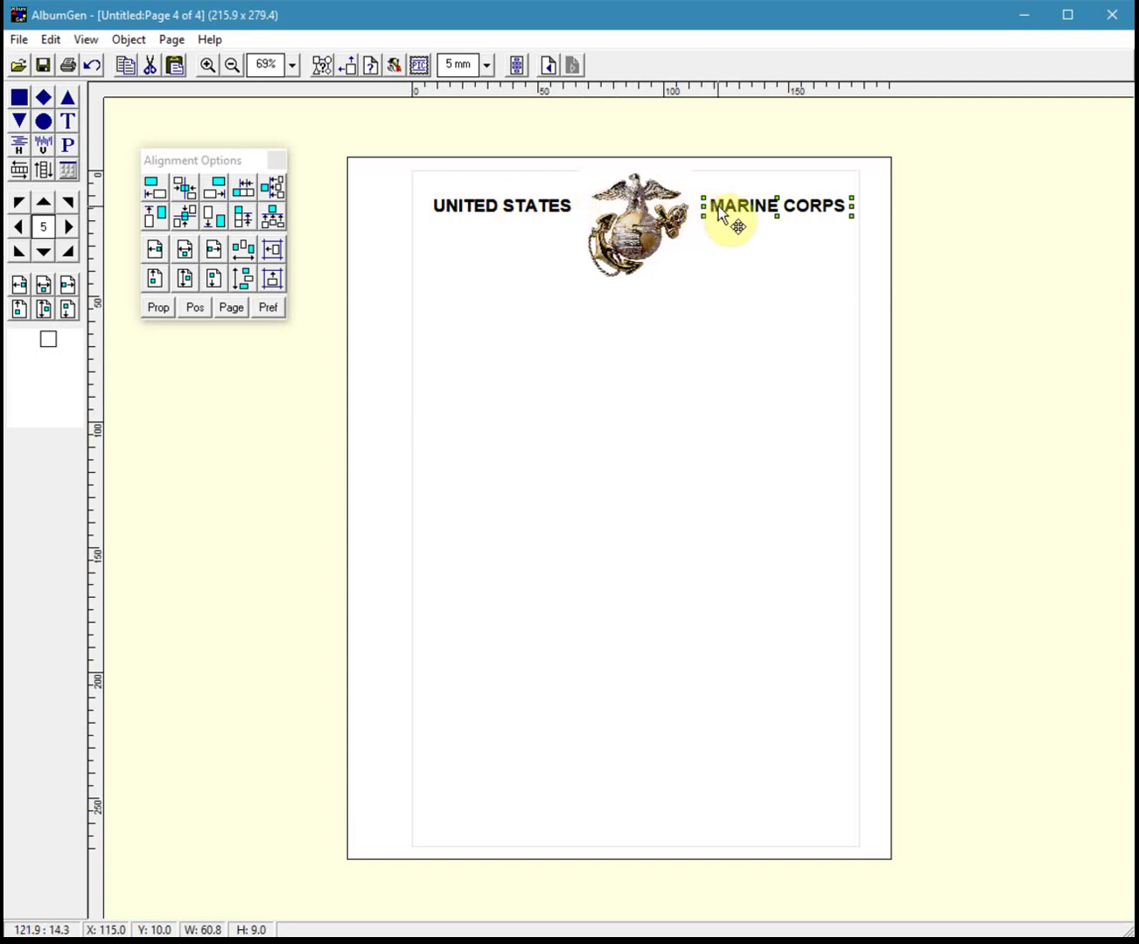
Step: Align the top edges of the "UNITED STATES" and "MARINE CORPS" texts and deselect them
click(545, 214)
shift+click(775, 208)
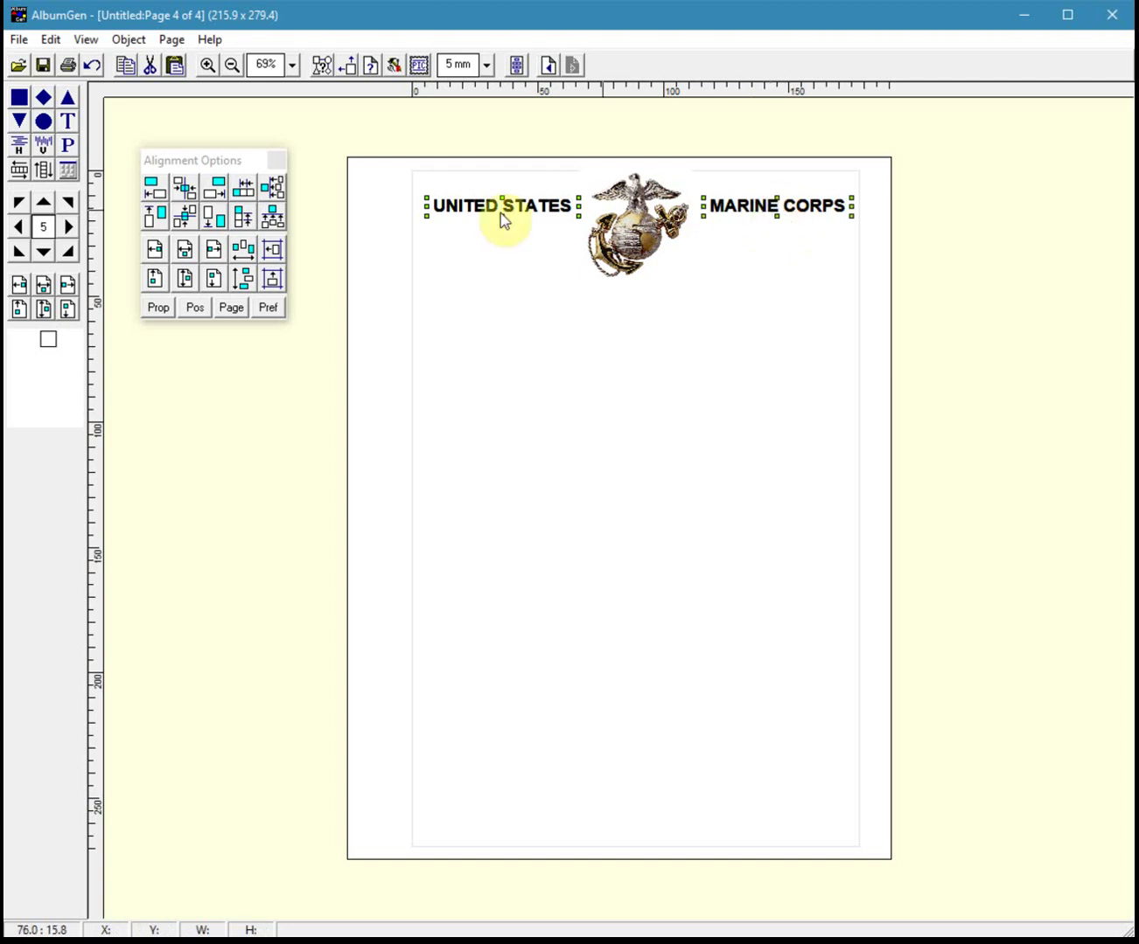
click(158, 217)
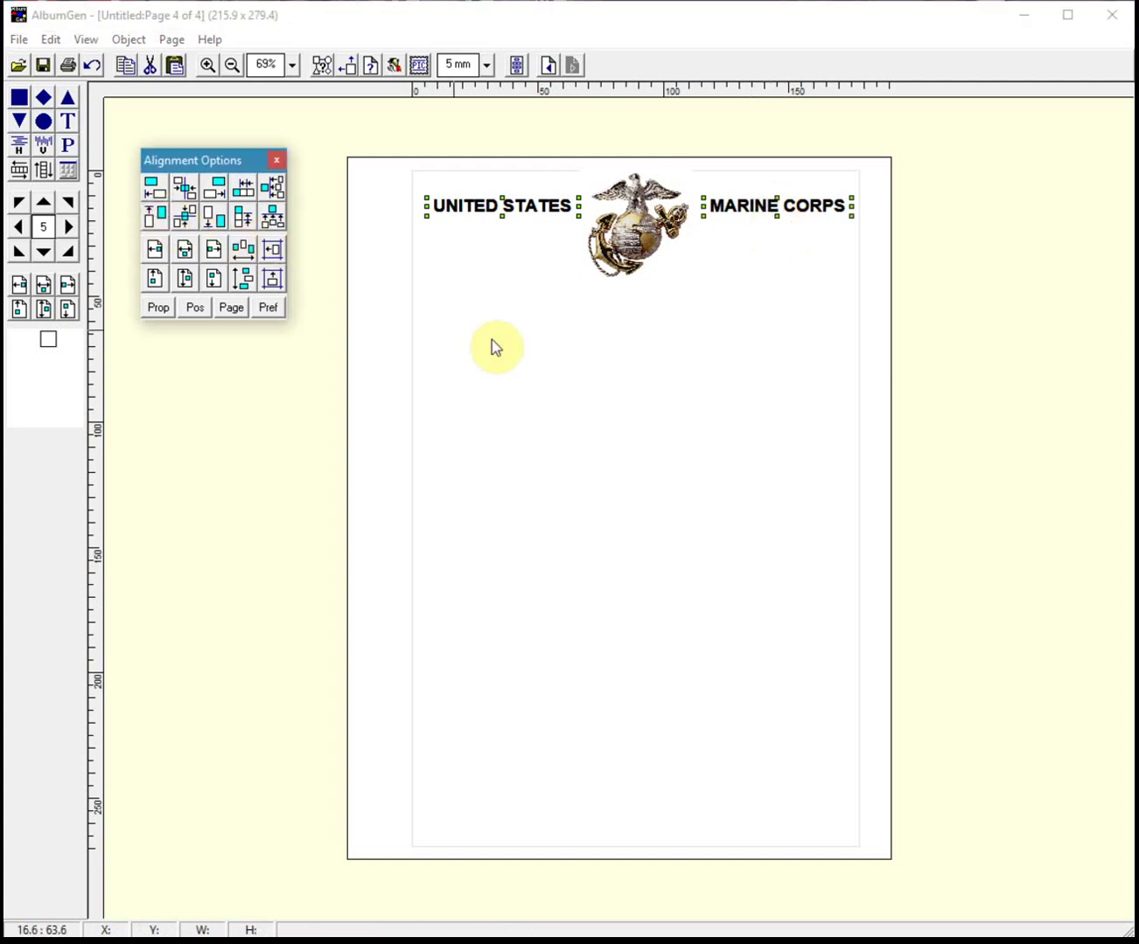
click(655, 365)
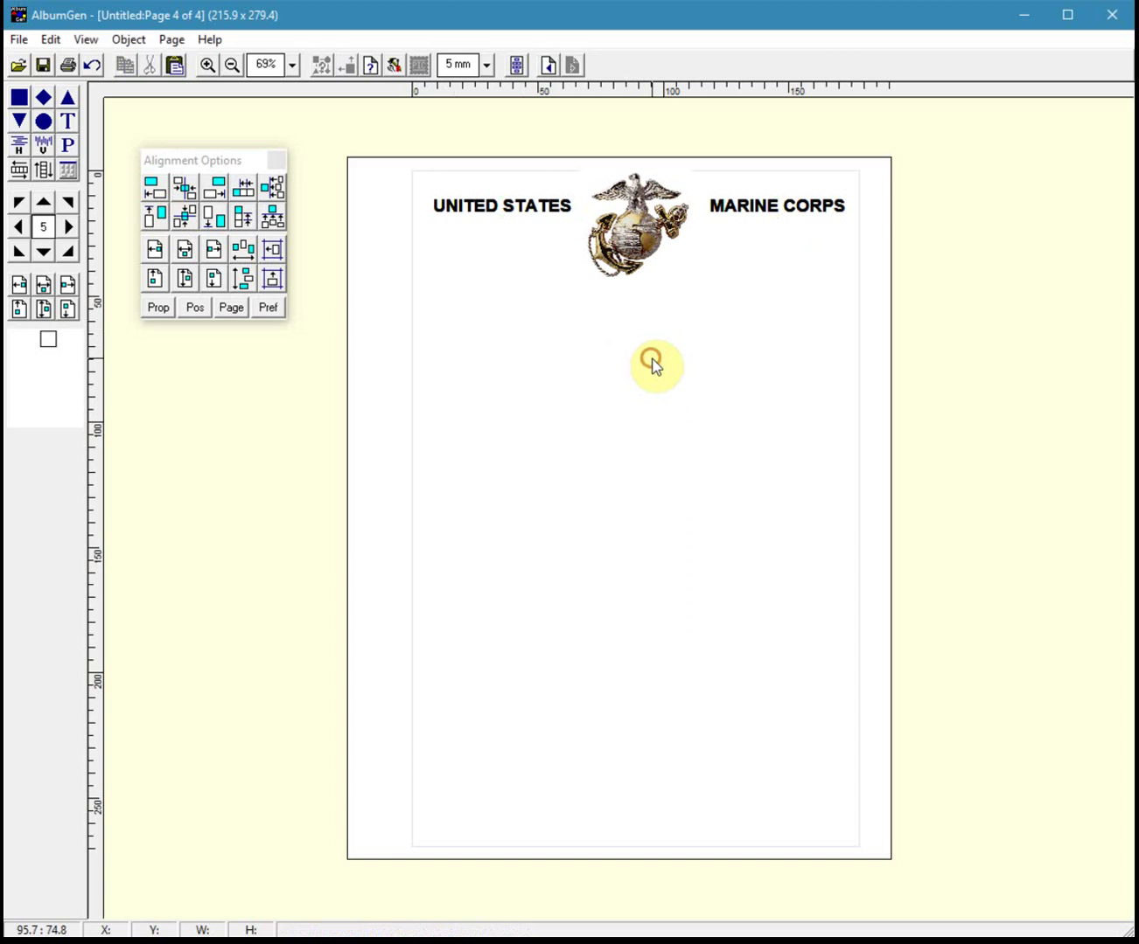
Step: Move the "UNITED STATES" text 5 mm left to X 0
click(504, 215)
key(Left)
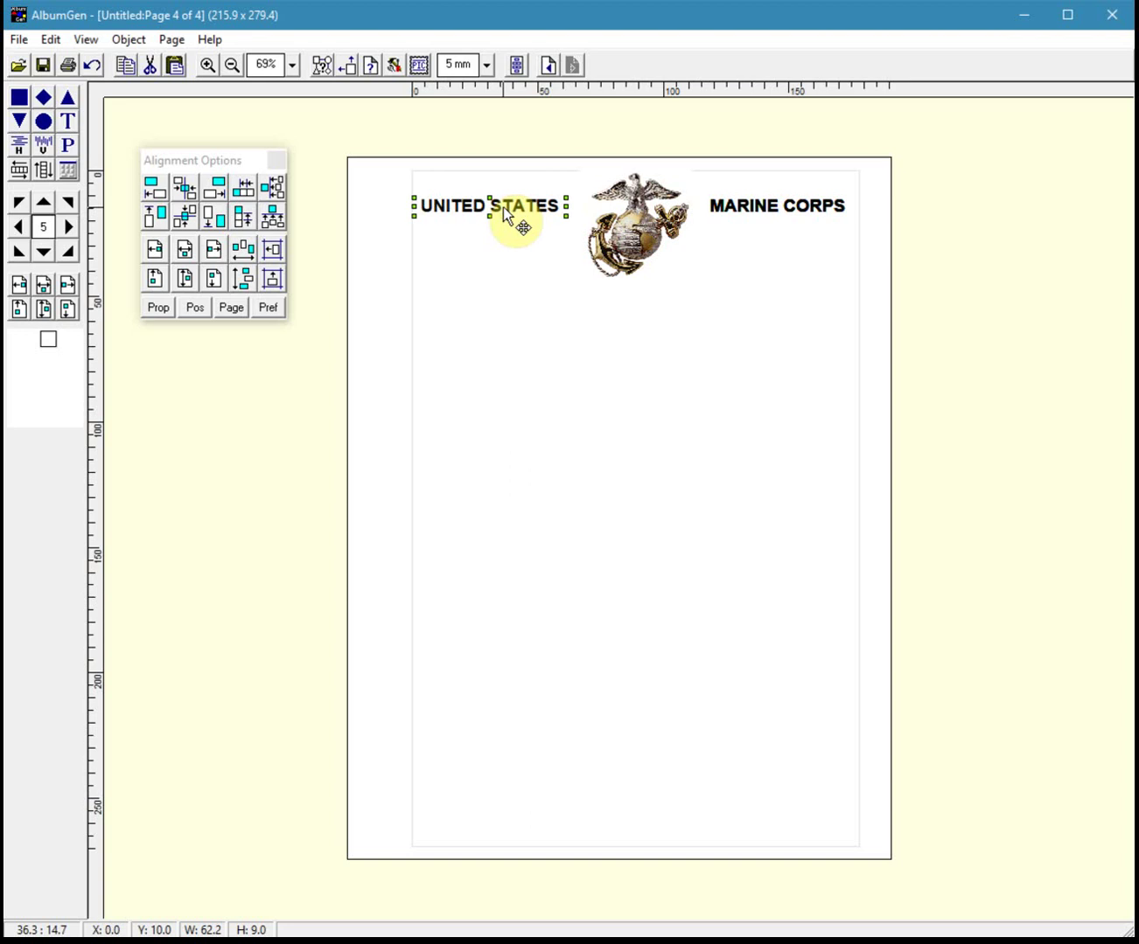
click(757, 210)
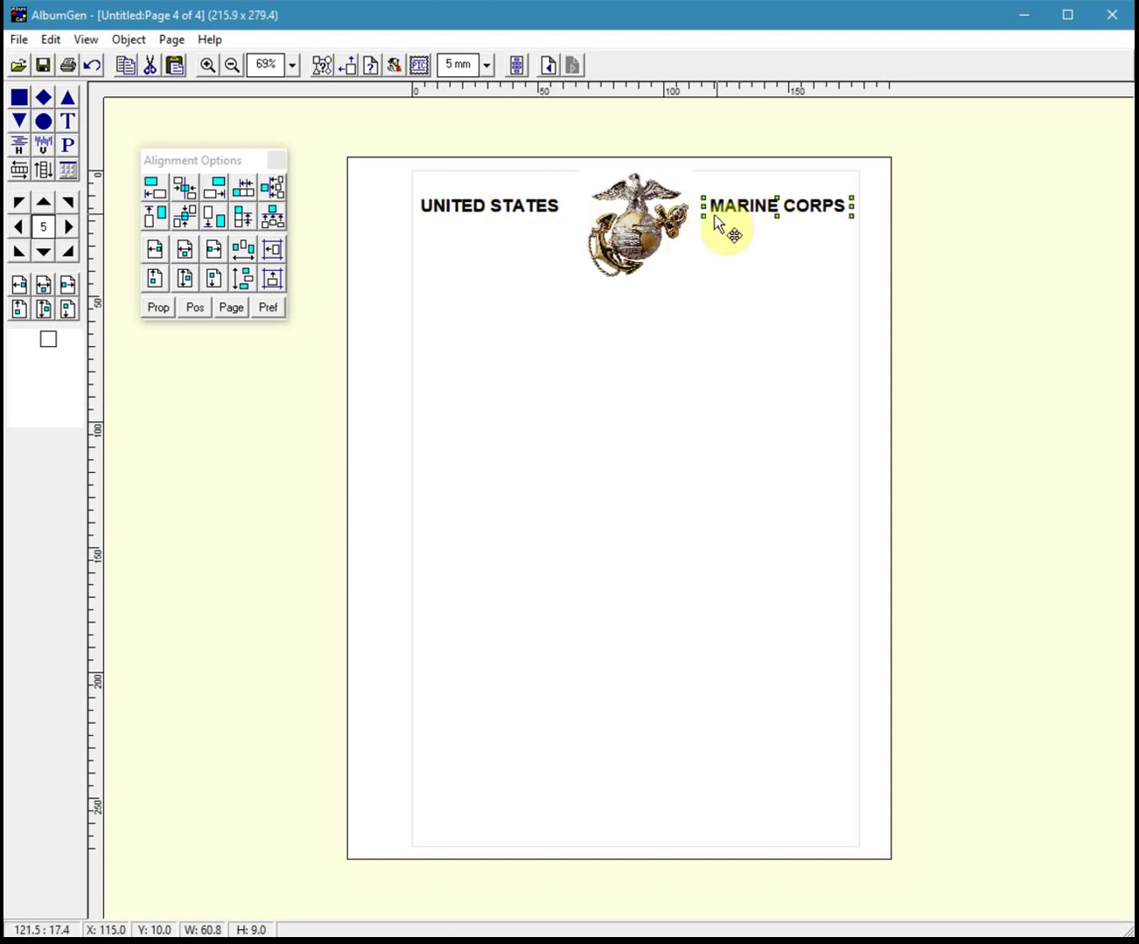
click(662, 302)
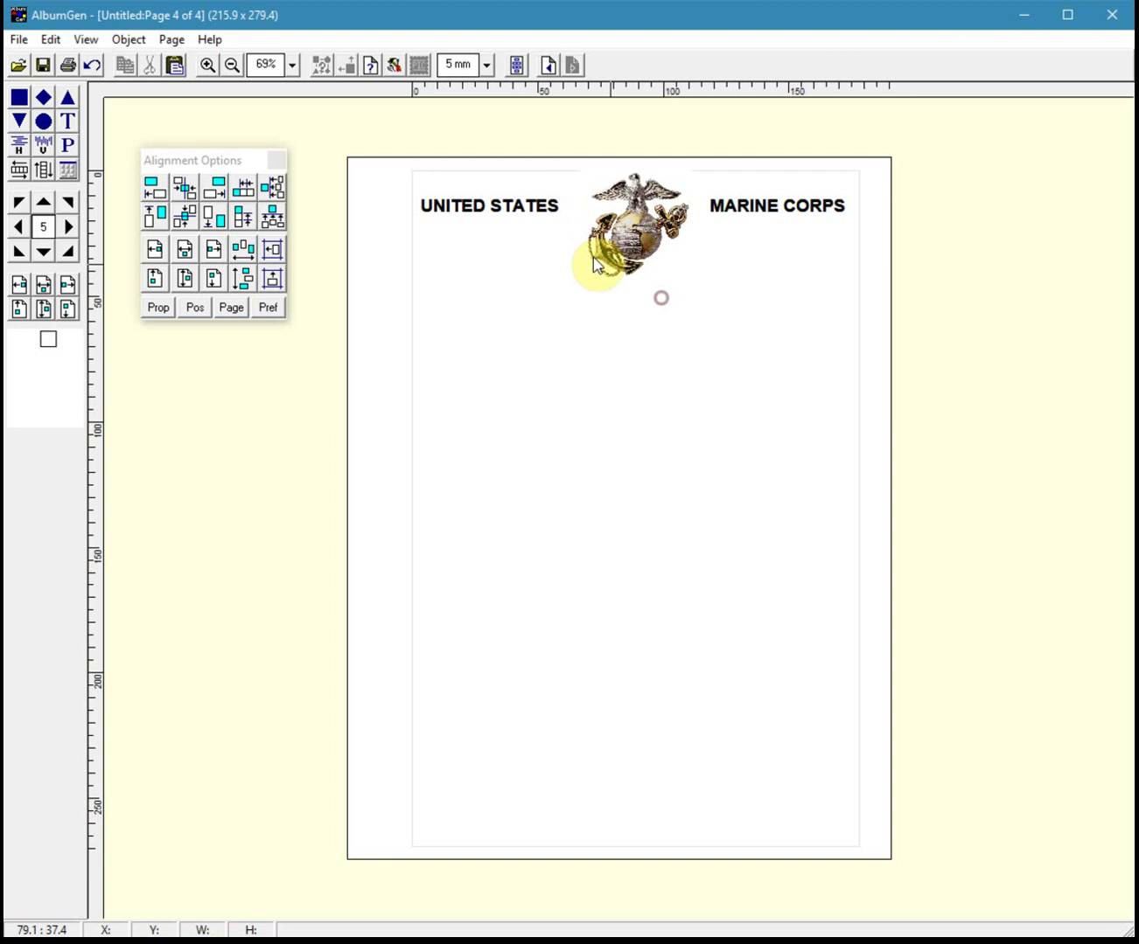
Step: Distribute the "UNITED STATES" text, the emblem and the "MARINE CORPS" text horizontally with equal spacing
click(534, 213)
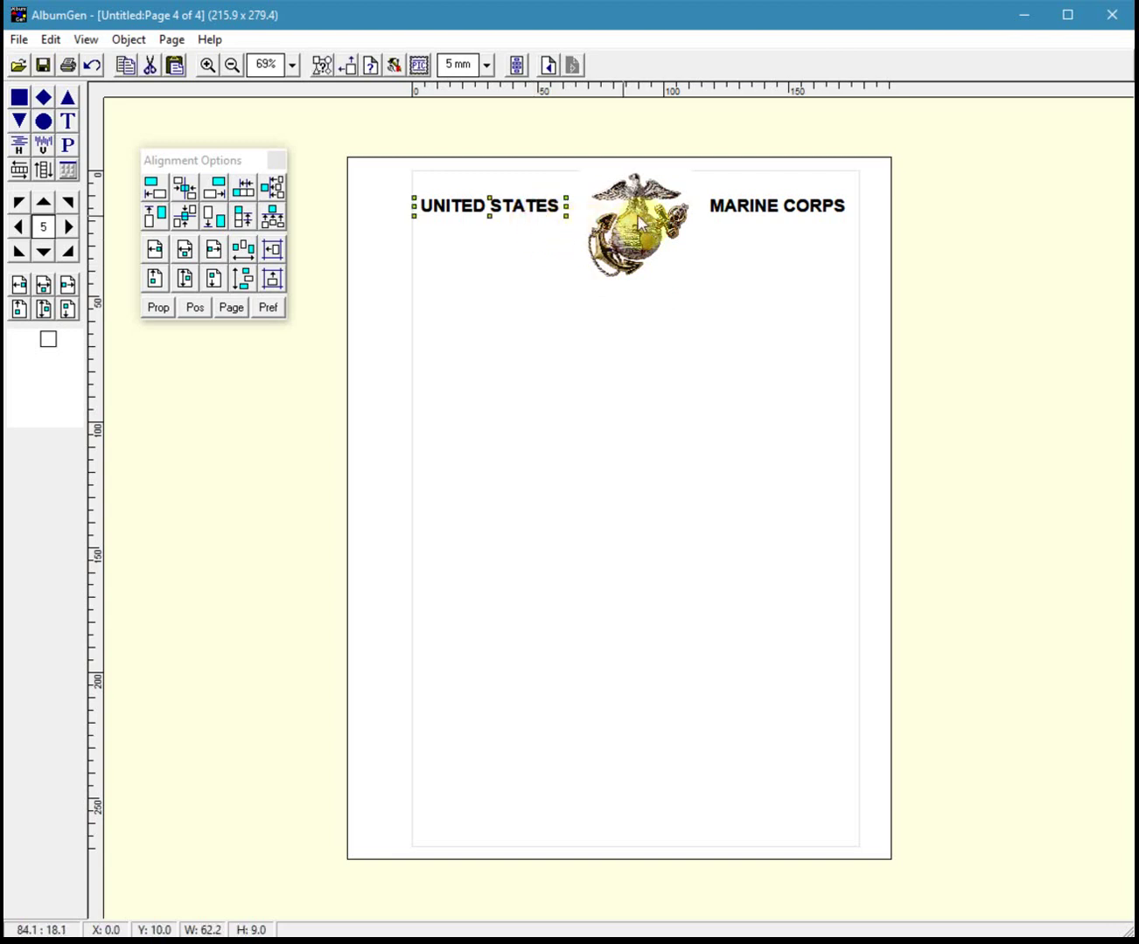
shift+click(749, 211)
shift+click(651, 213)
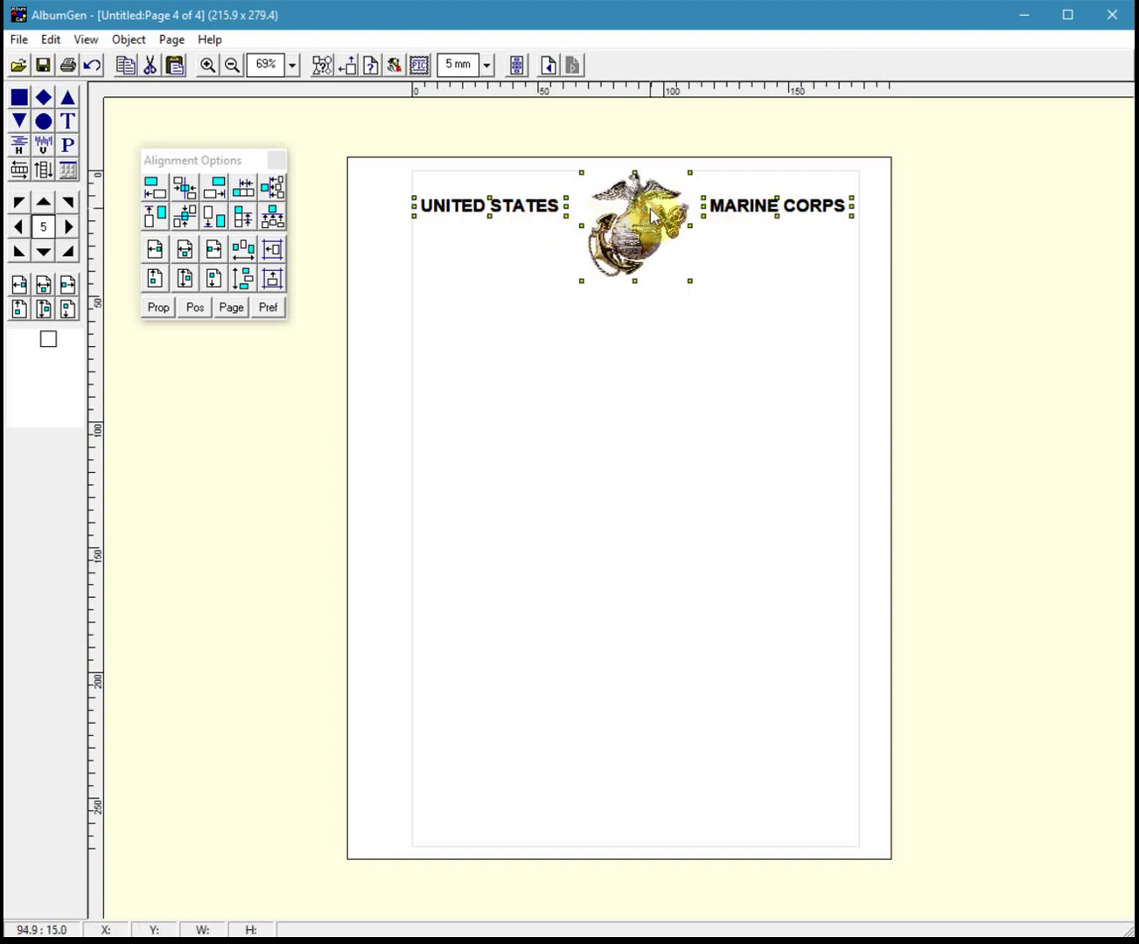
click(248, 252)
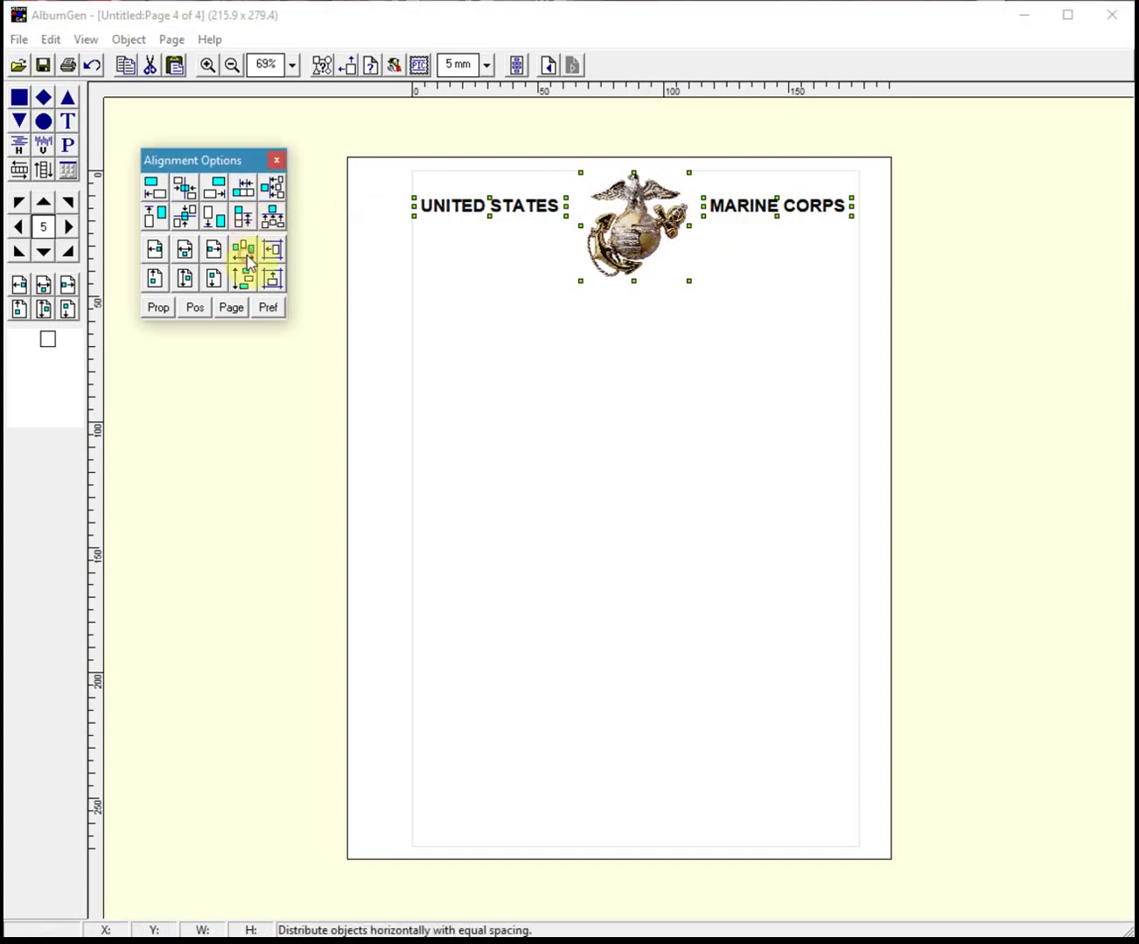
click(760, 375)
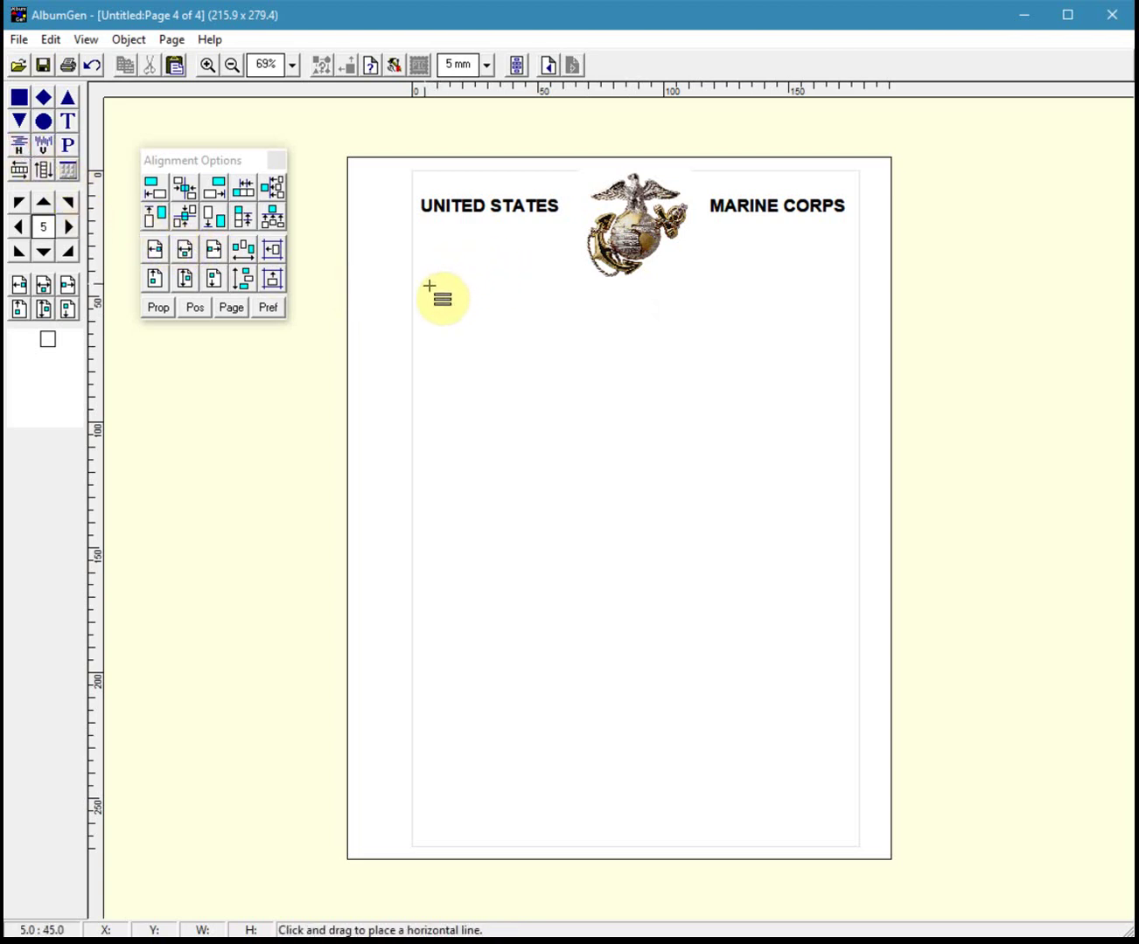
Step: Draw a horizontal line about 60 mm wide and place it under "UNITED STATES" at about X 0, Y 20
drag(426, 279, 577, 300)
drag(500, 277, 486, 227)
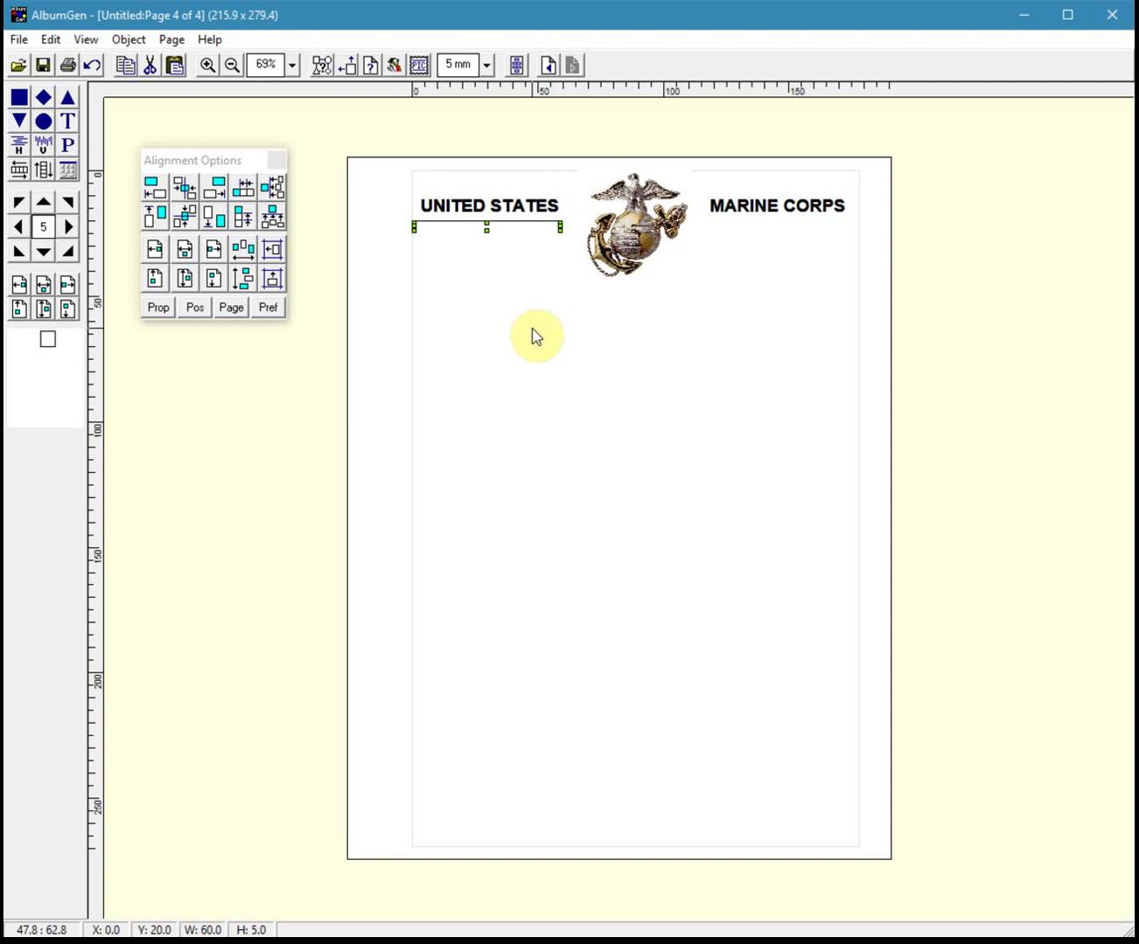
click(567, 383)
Step: Paste a copy of the horizontal line and place it under "MARINE CORPS" at about X 115, Y 20
key(ctrl+v)
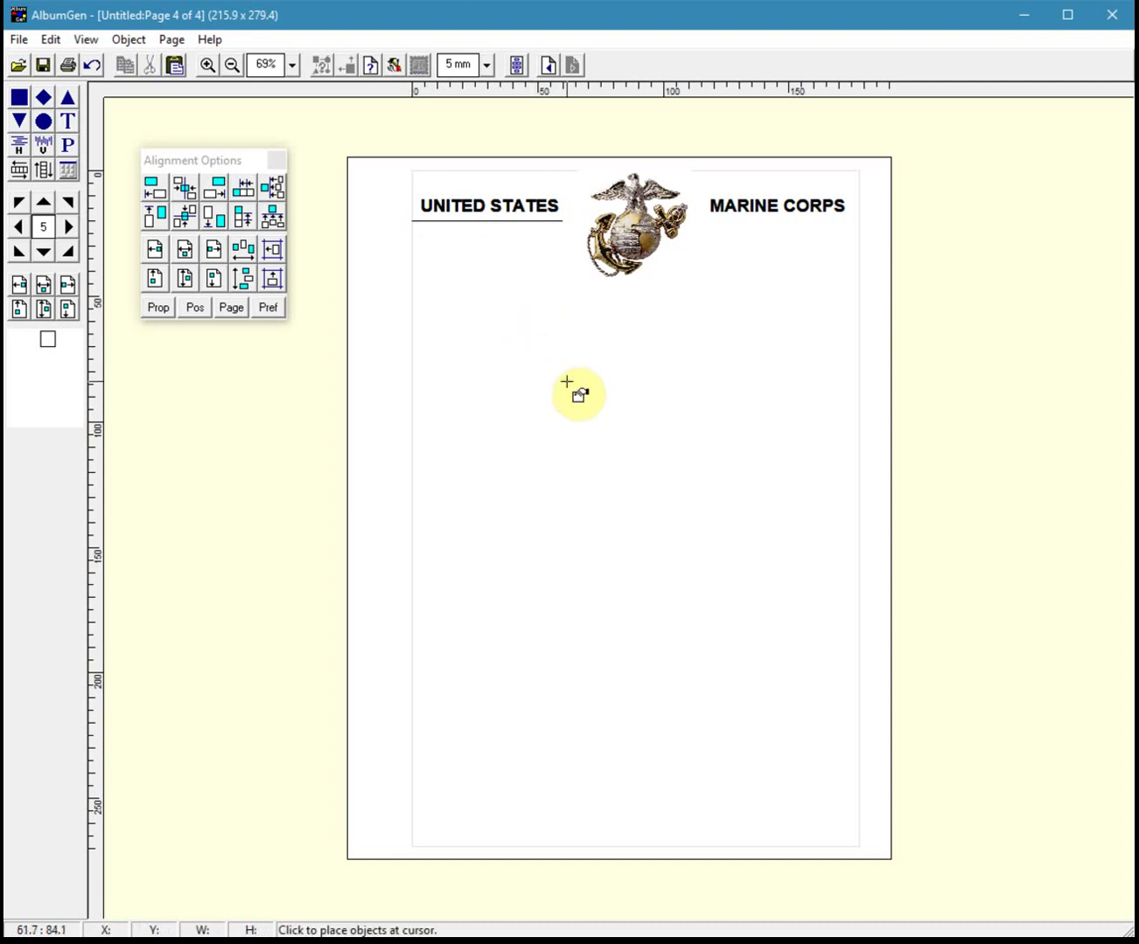
click(566, 386)
drag(657, 390, 772, 233)
click(635, 388)
drag(635, 388, 771, 219)
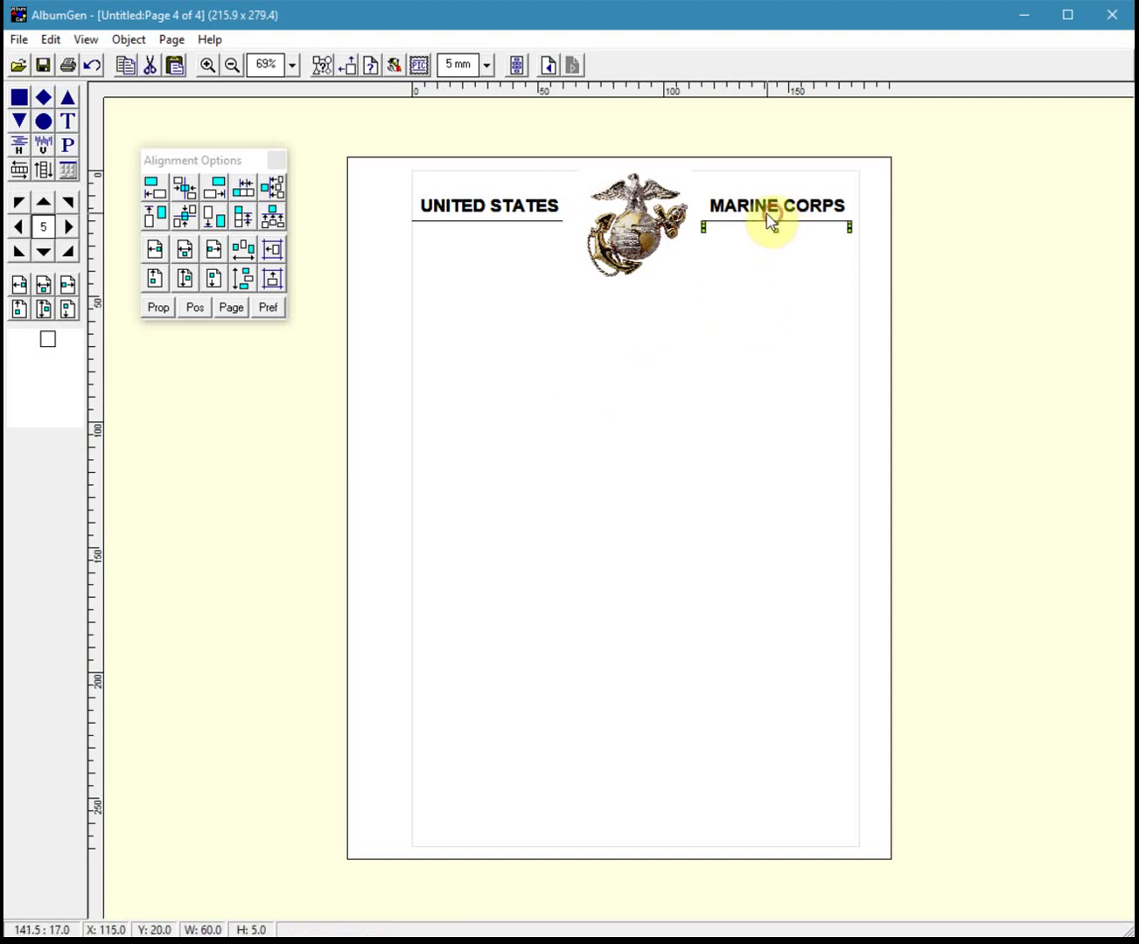
Step: Align the top edges of the two horizontal lines under the title texts
click(504, 222)
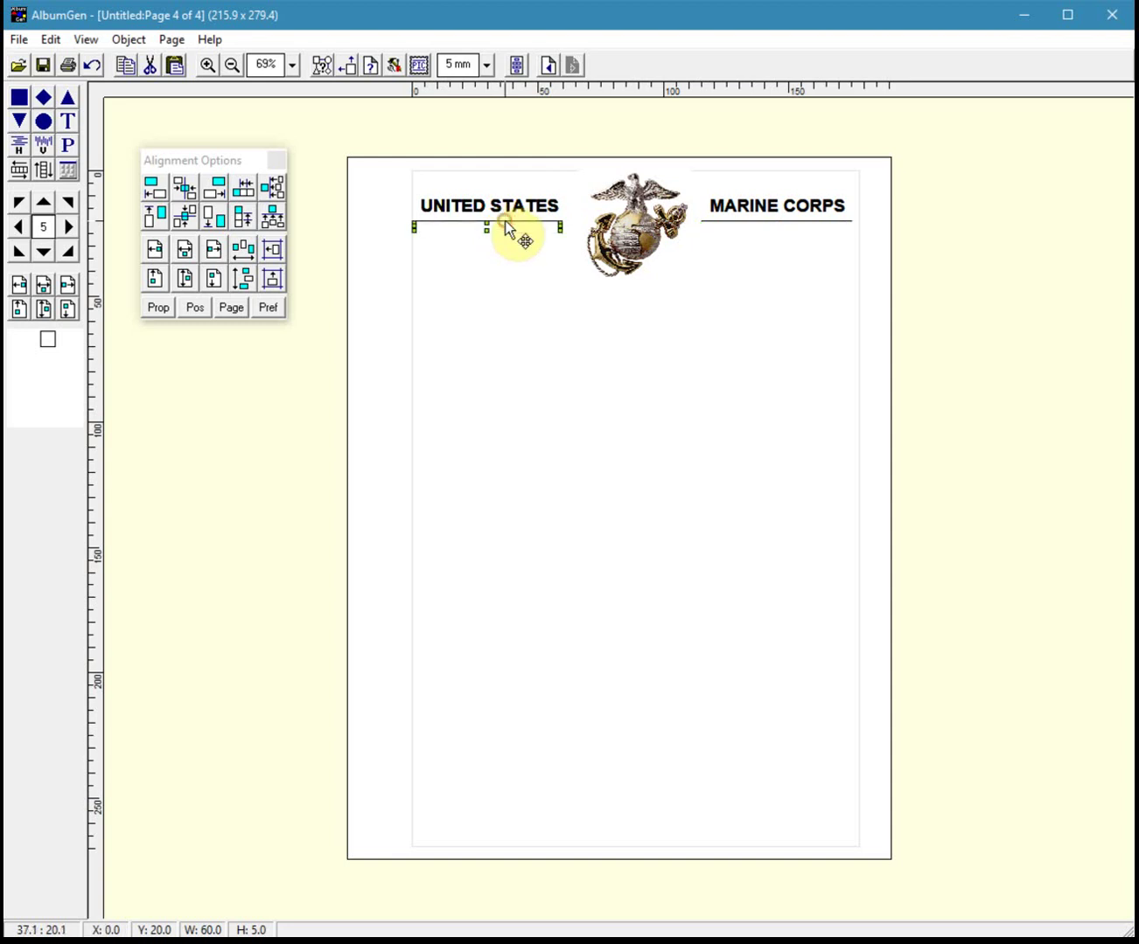
shift+click(744, 224)
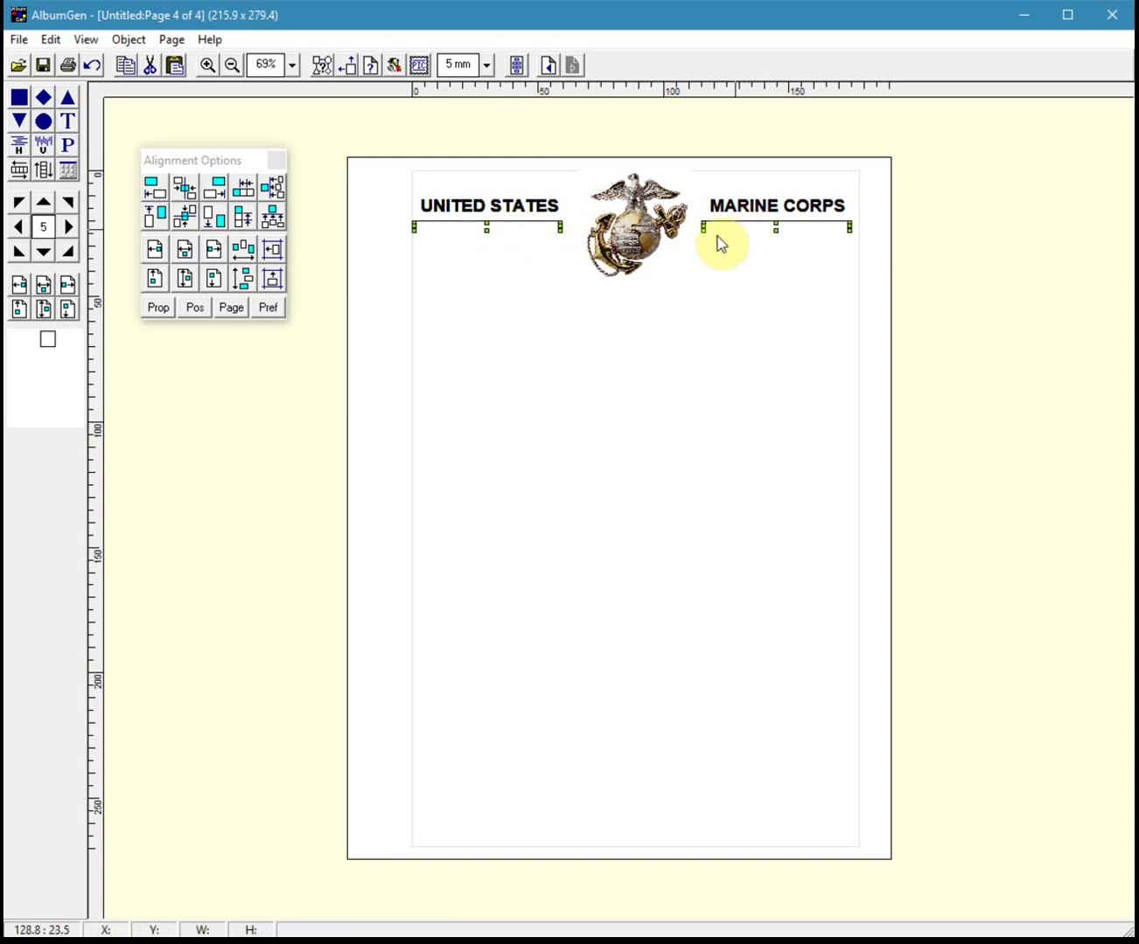
click(163, 219)
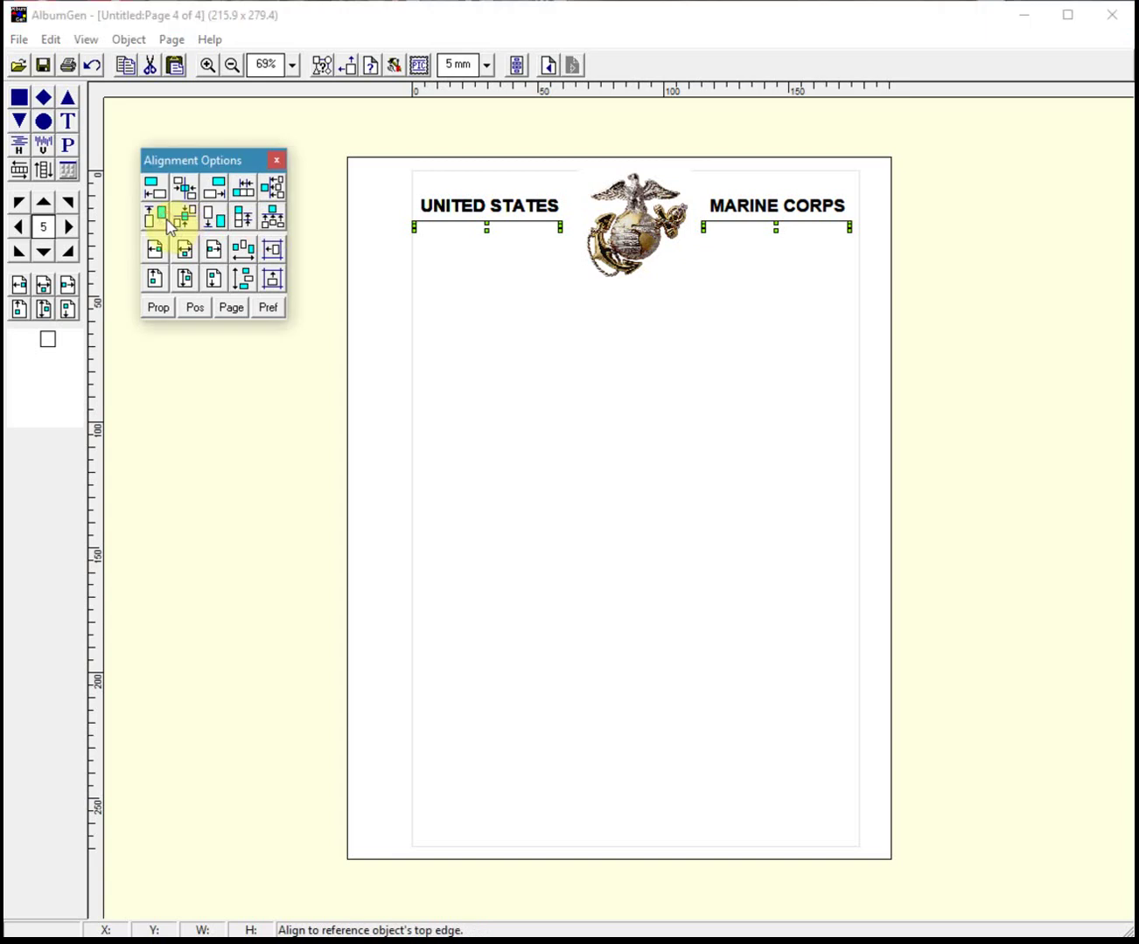
click(763, 264)
Step: Centre the horizontal line under the "MARINE CORPS" text by aligning their horizontal centres
click(754, 208)
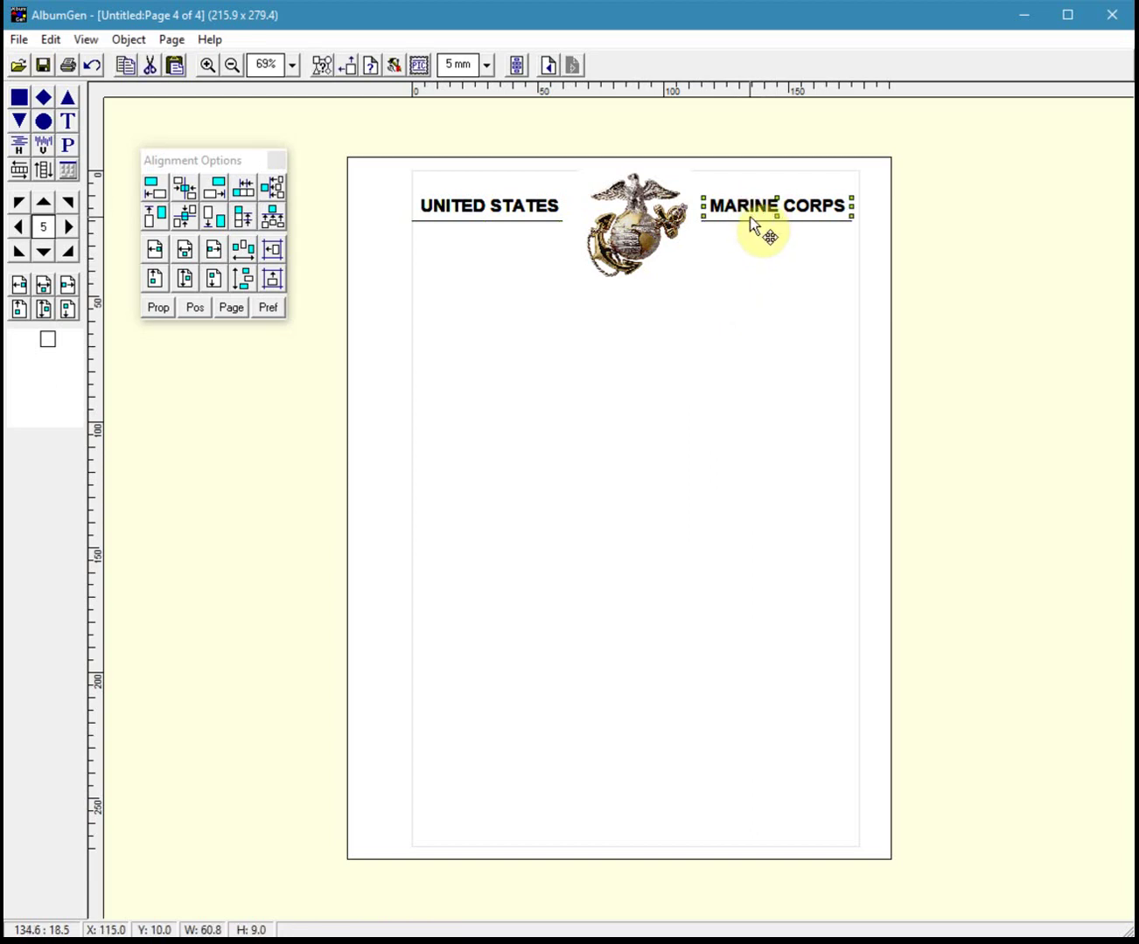
click(732, 261)
click(760, 218)
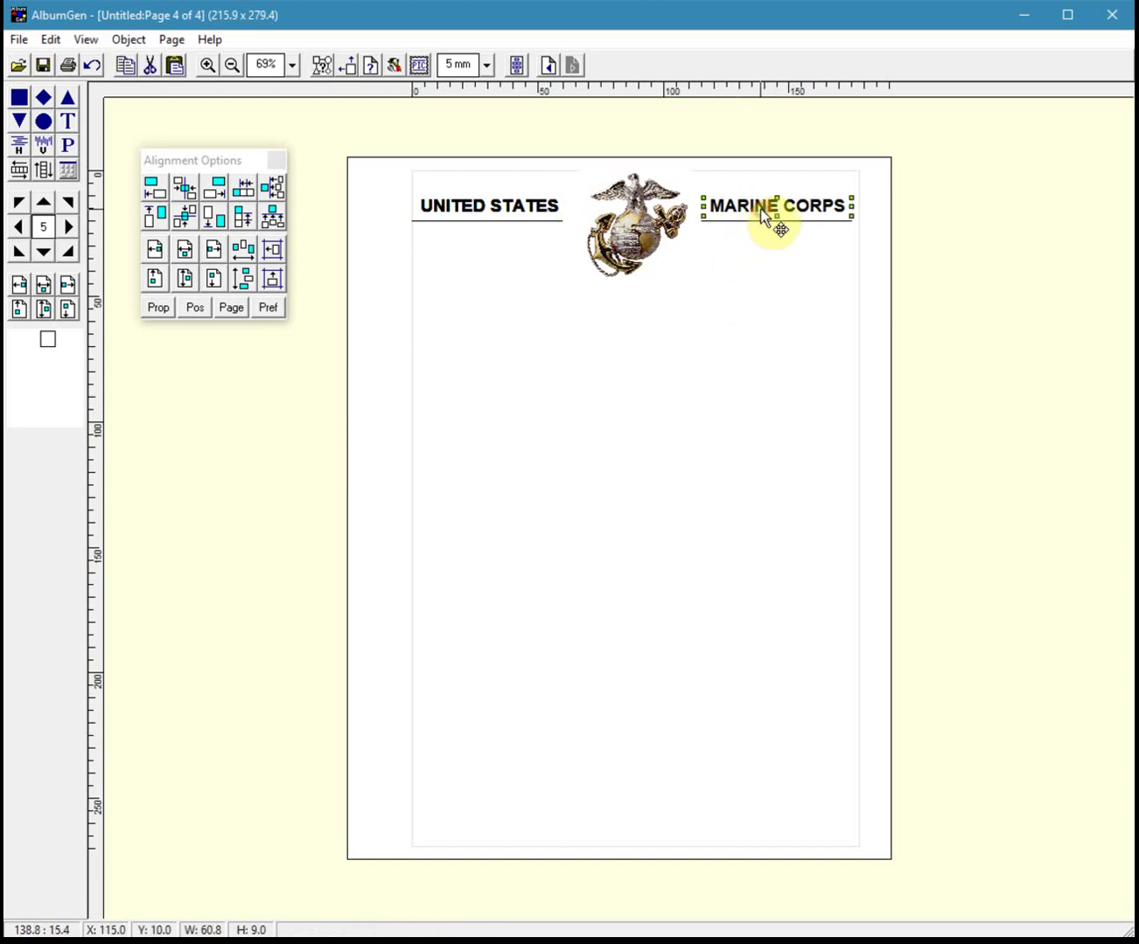
drag(756, 223, 751, 240)
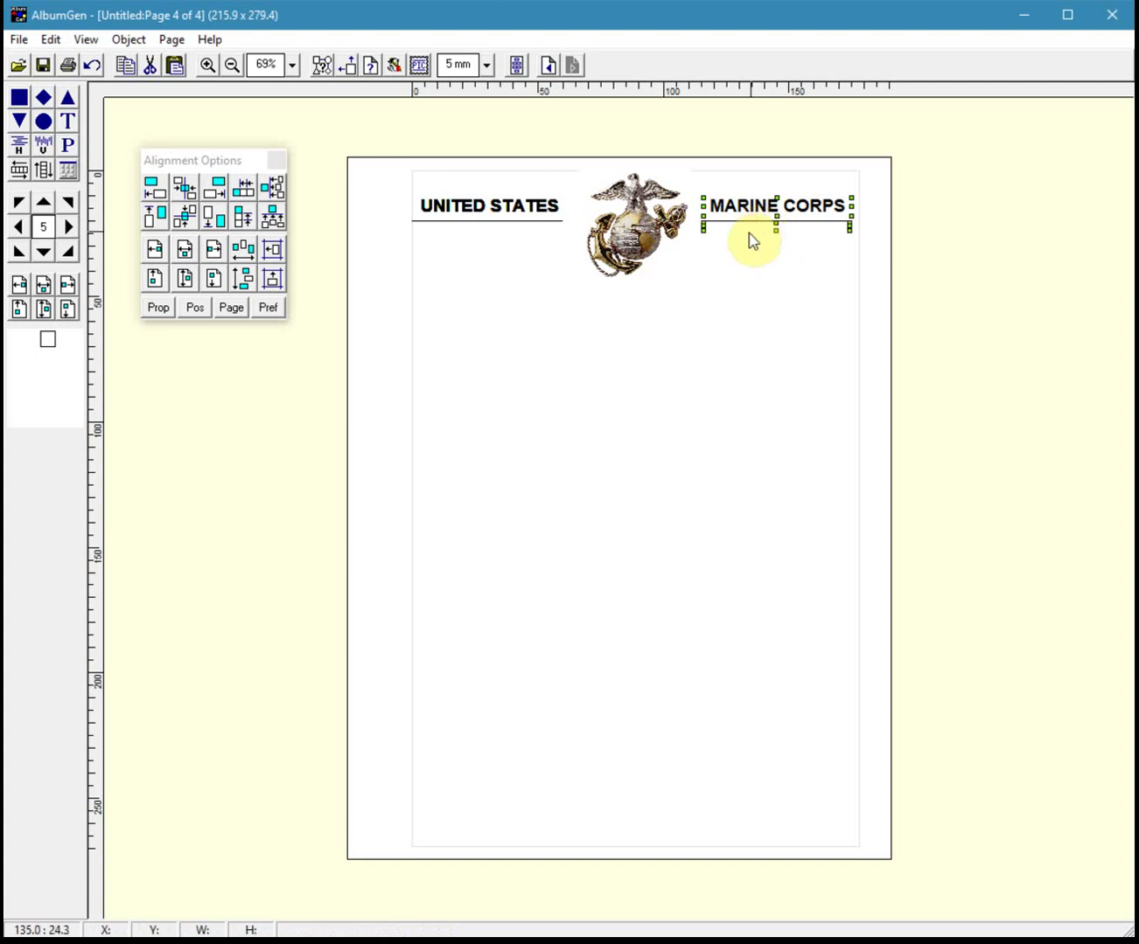
click(196, 210)
click(519, 295)
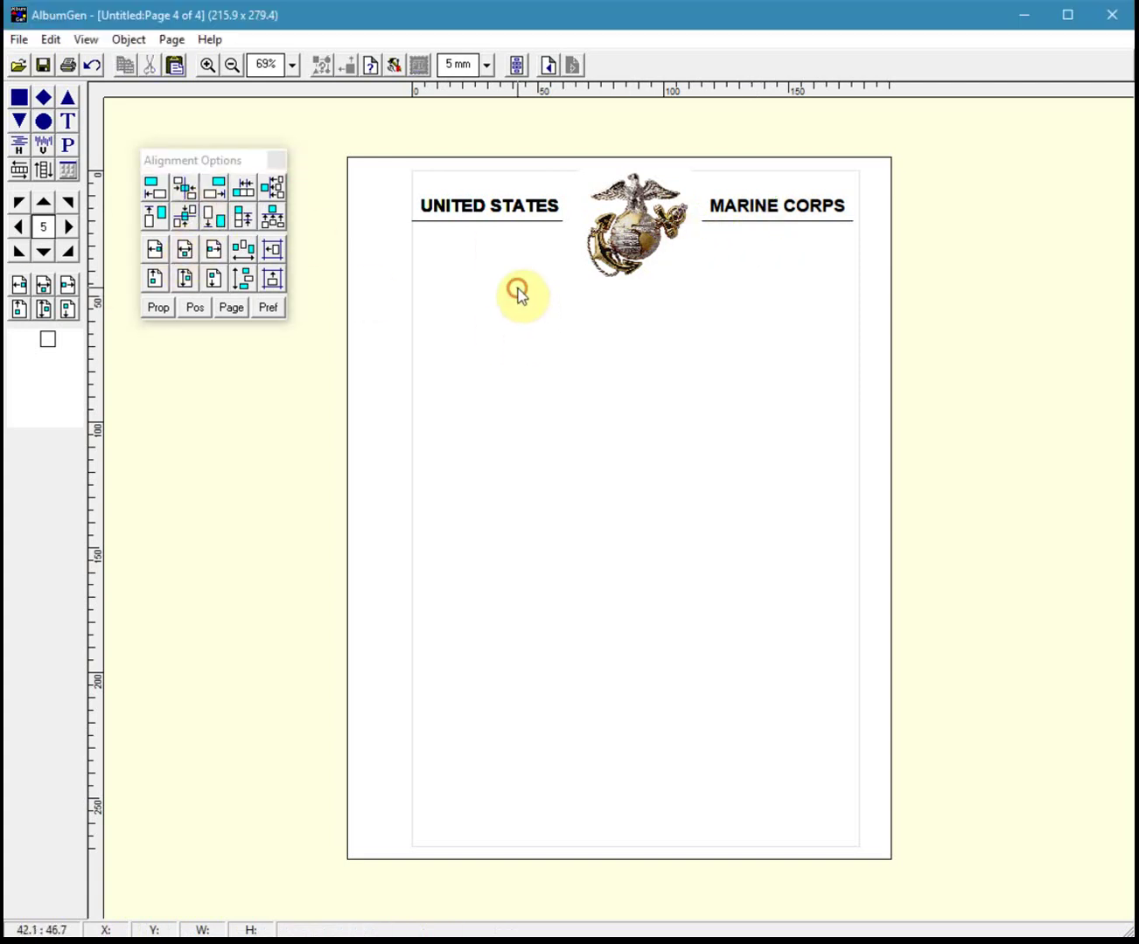
Step: Centre the horizontal line under the "UNITED STATES" text by aligning their horizontal centres
click(468, 212)
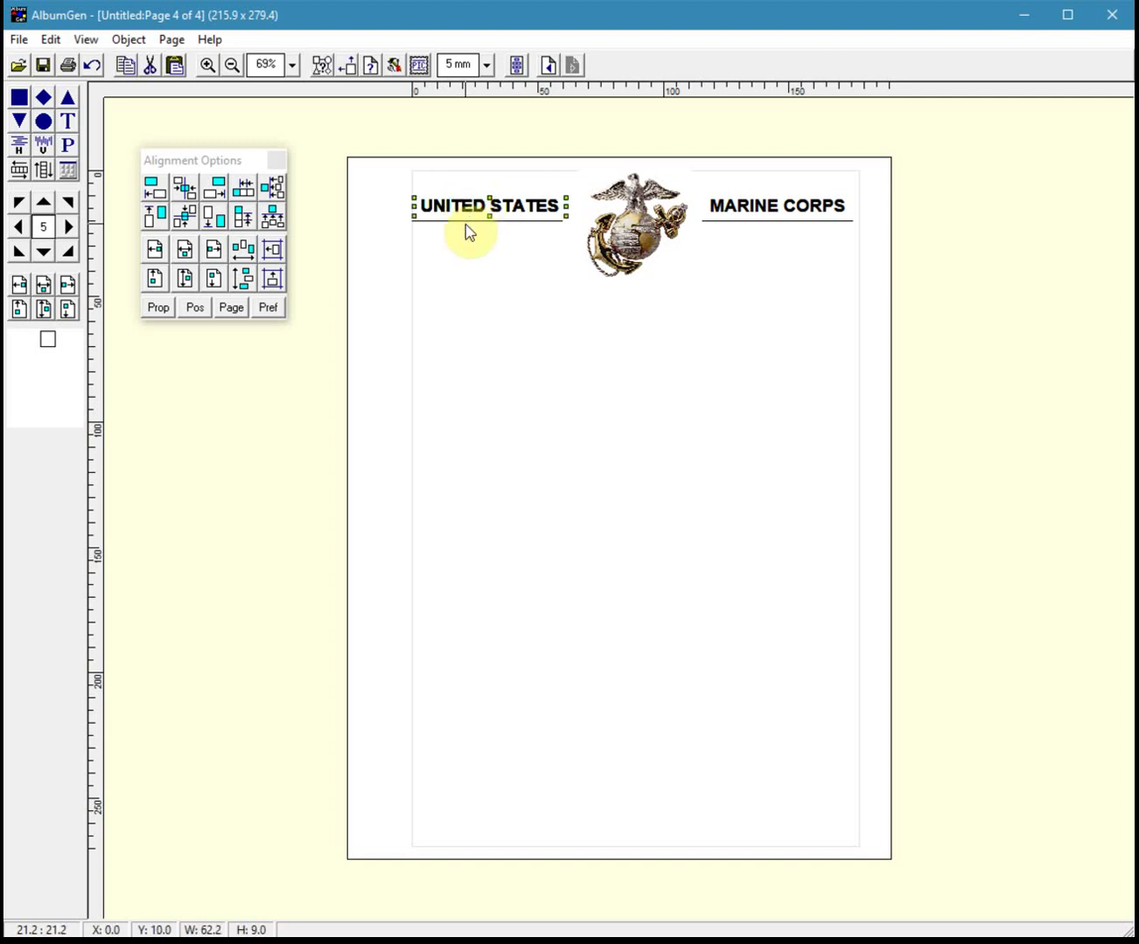
shift+click(465, 223)
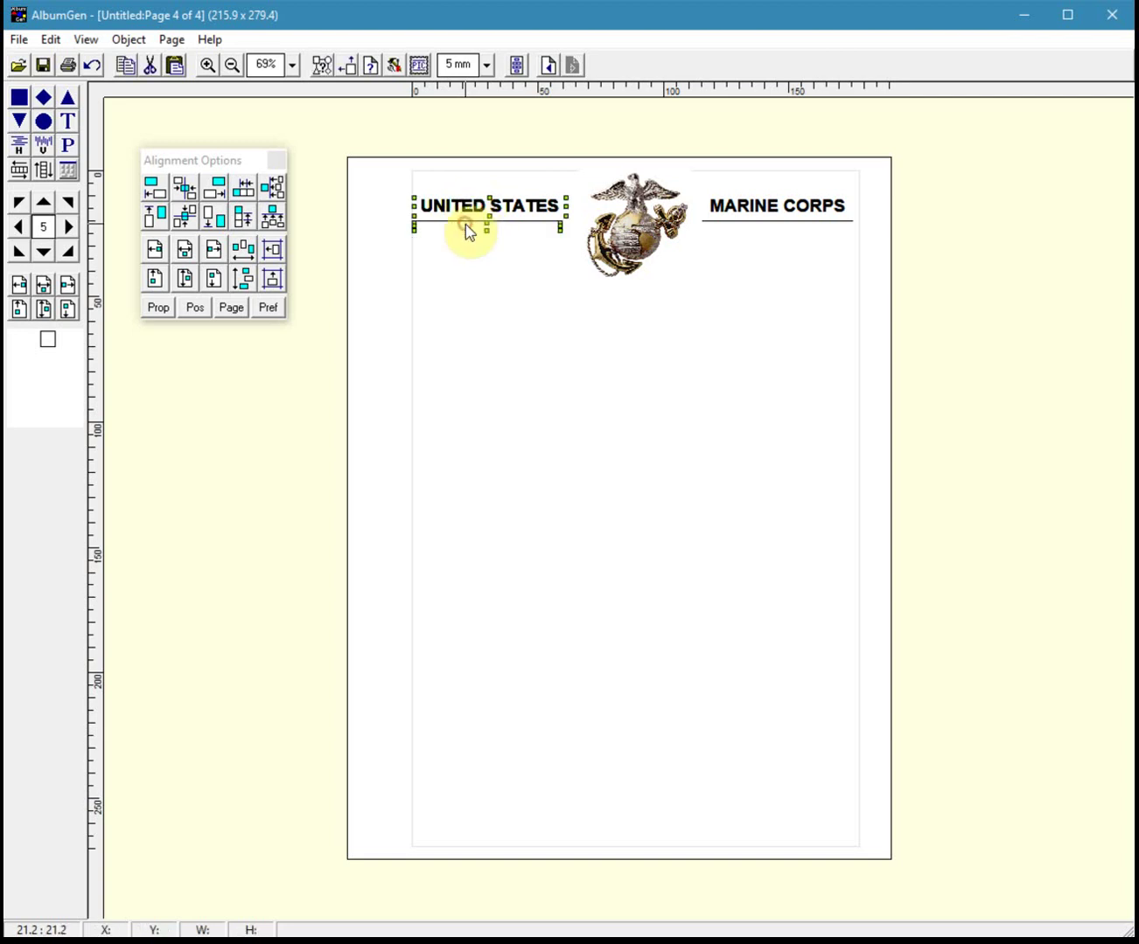
click(186, 192)
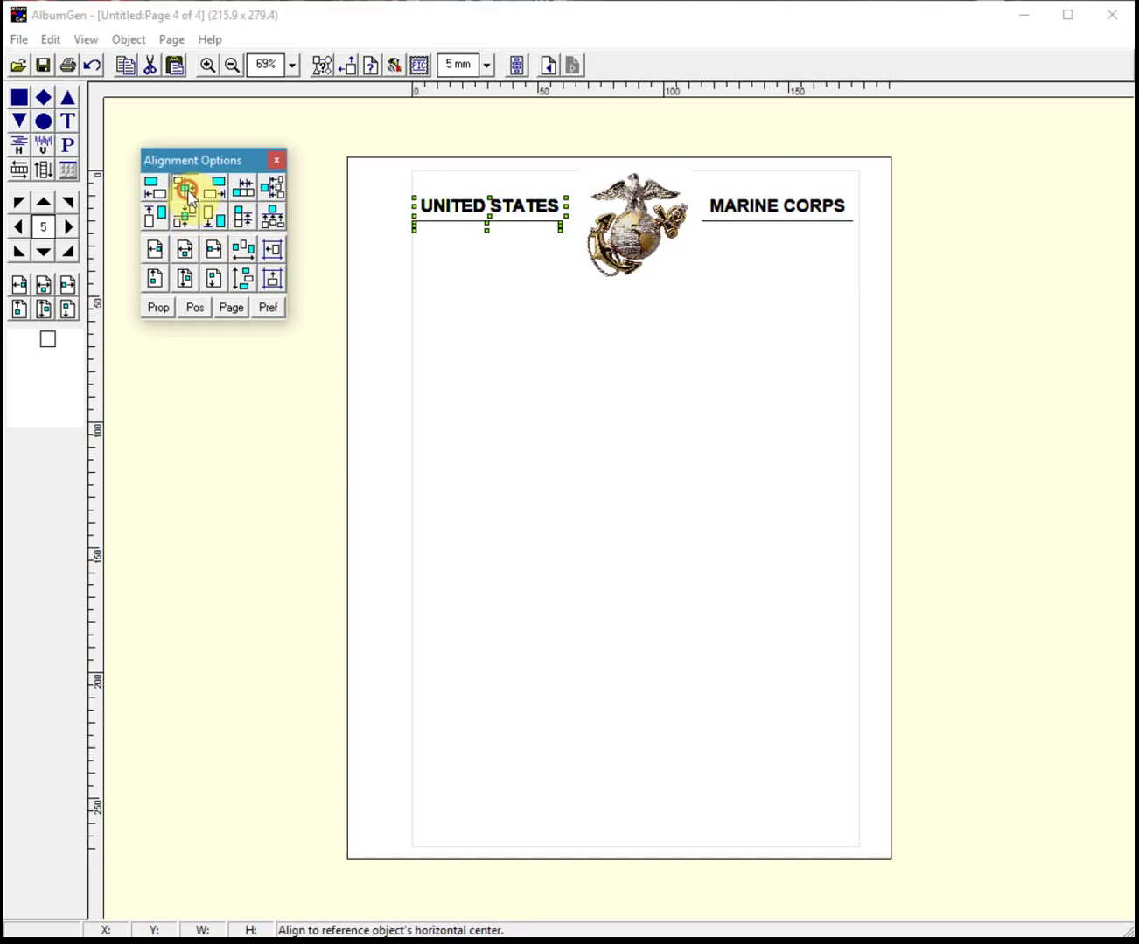
click(612, 441)
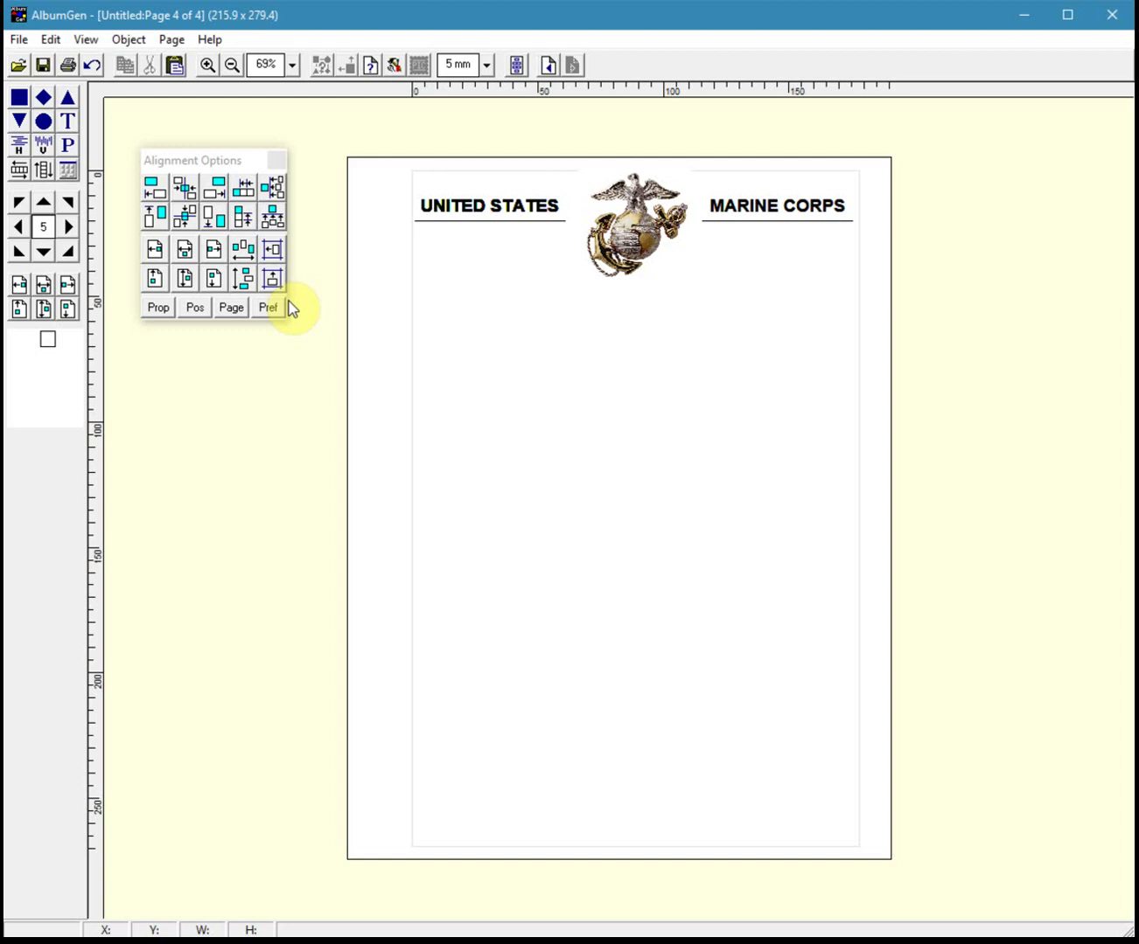
Step: Switch to EzStamp, close Quick Stats and examine the Solomon Islands 759 and USA 1315 stamps from the global search results
key(alt+Tab)
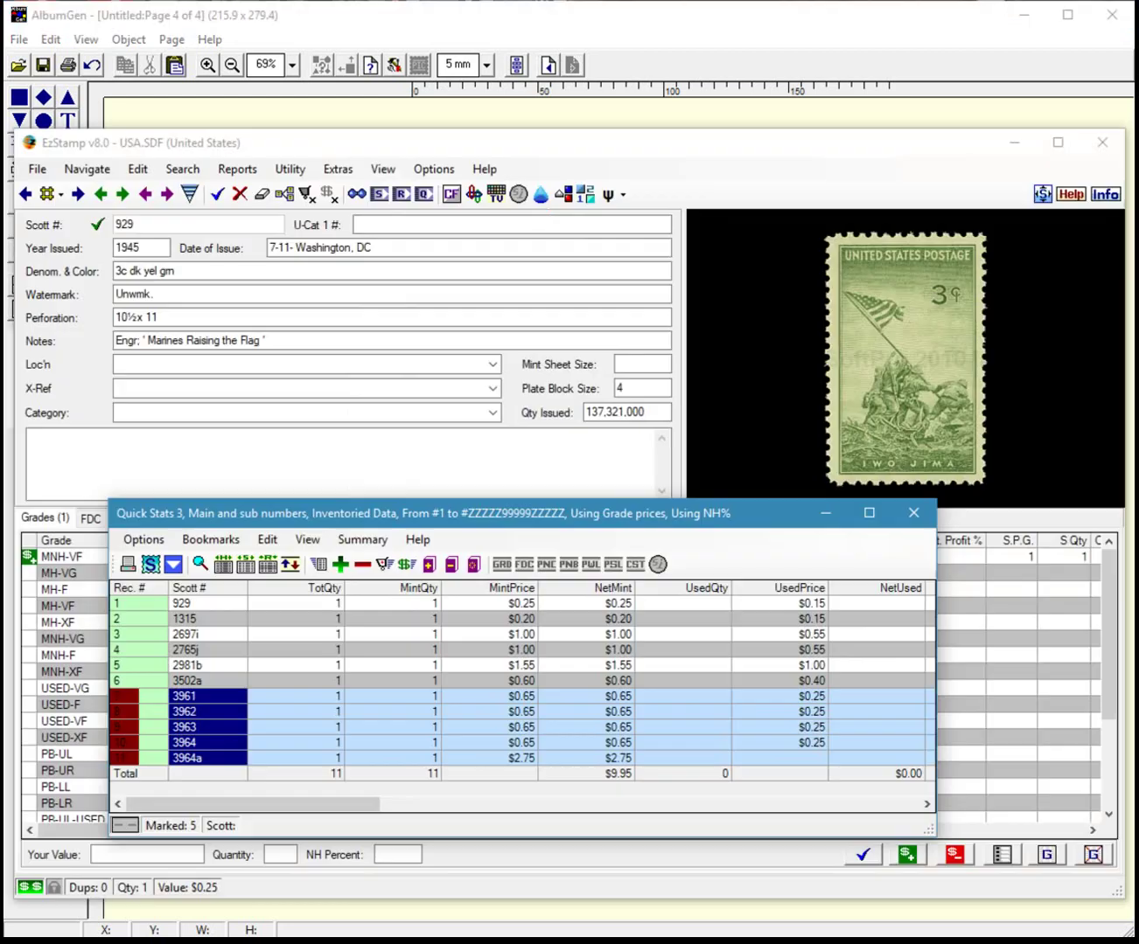
click(910, 514)
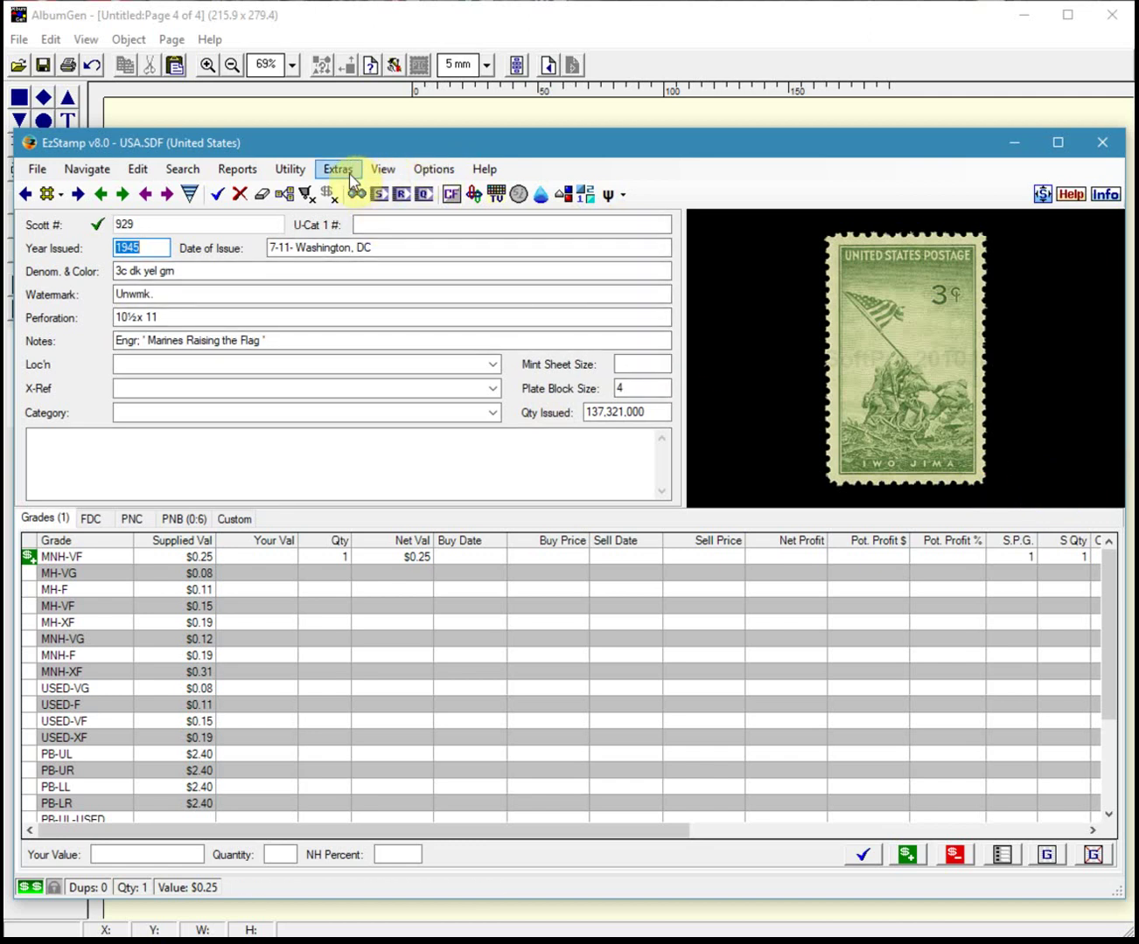
click(433, 169)
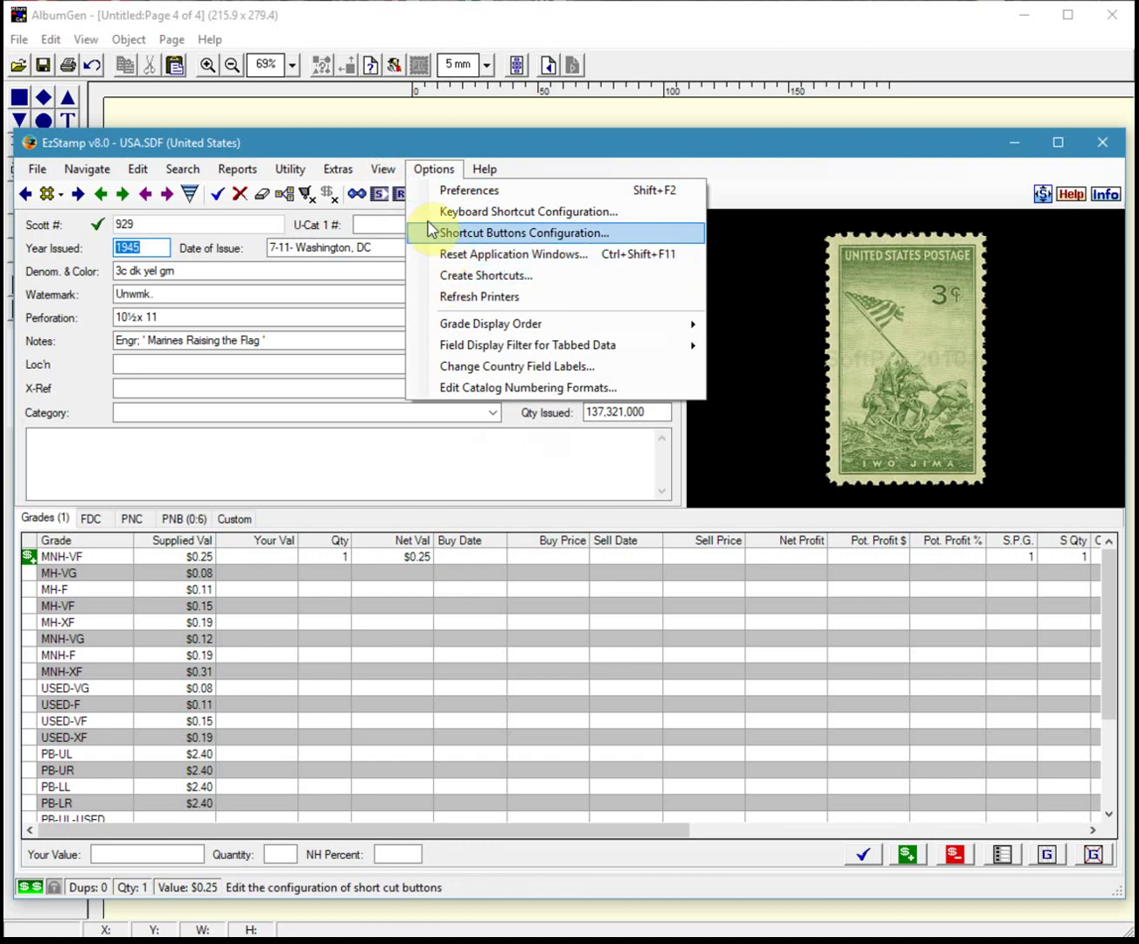
mouse_move(382, 170)
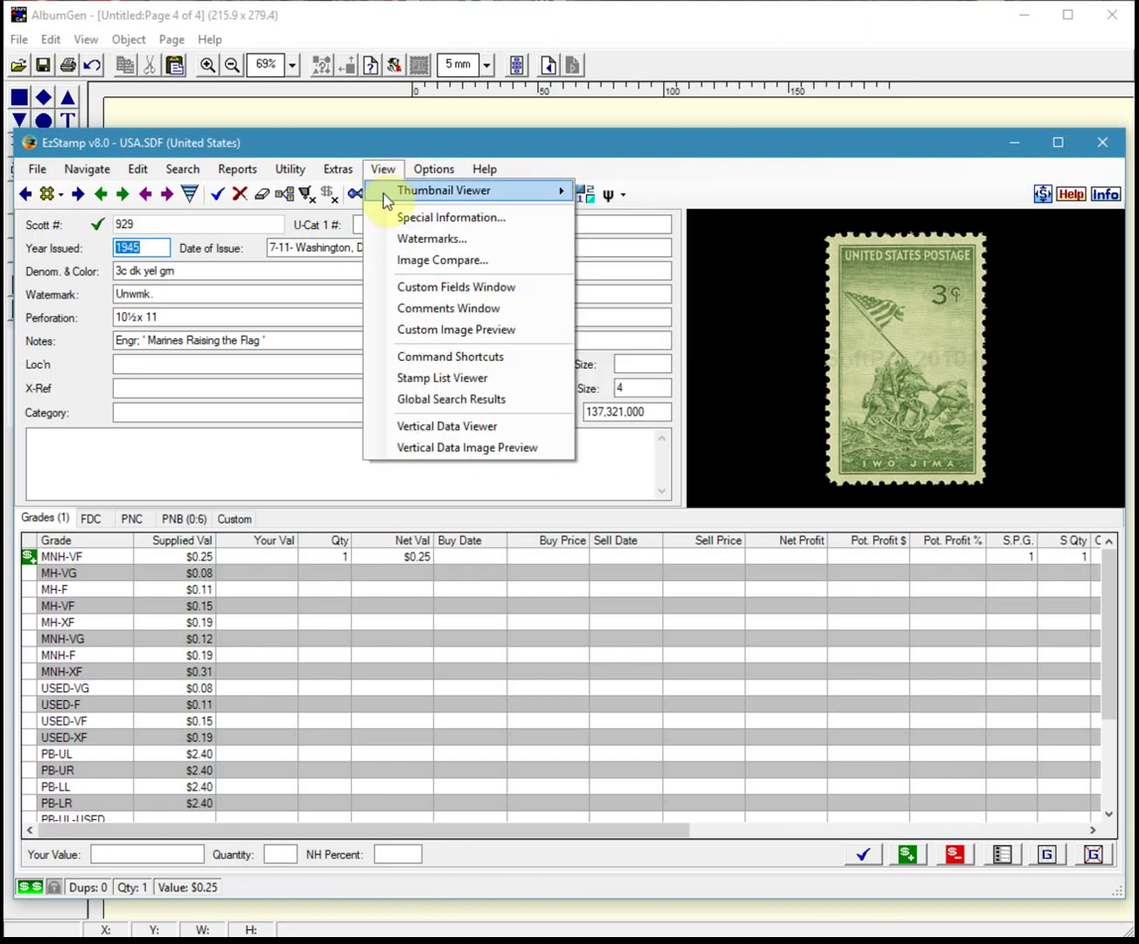
click(435, 401)
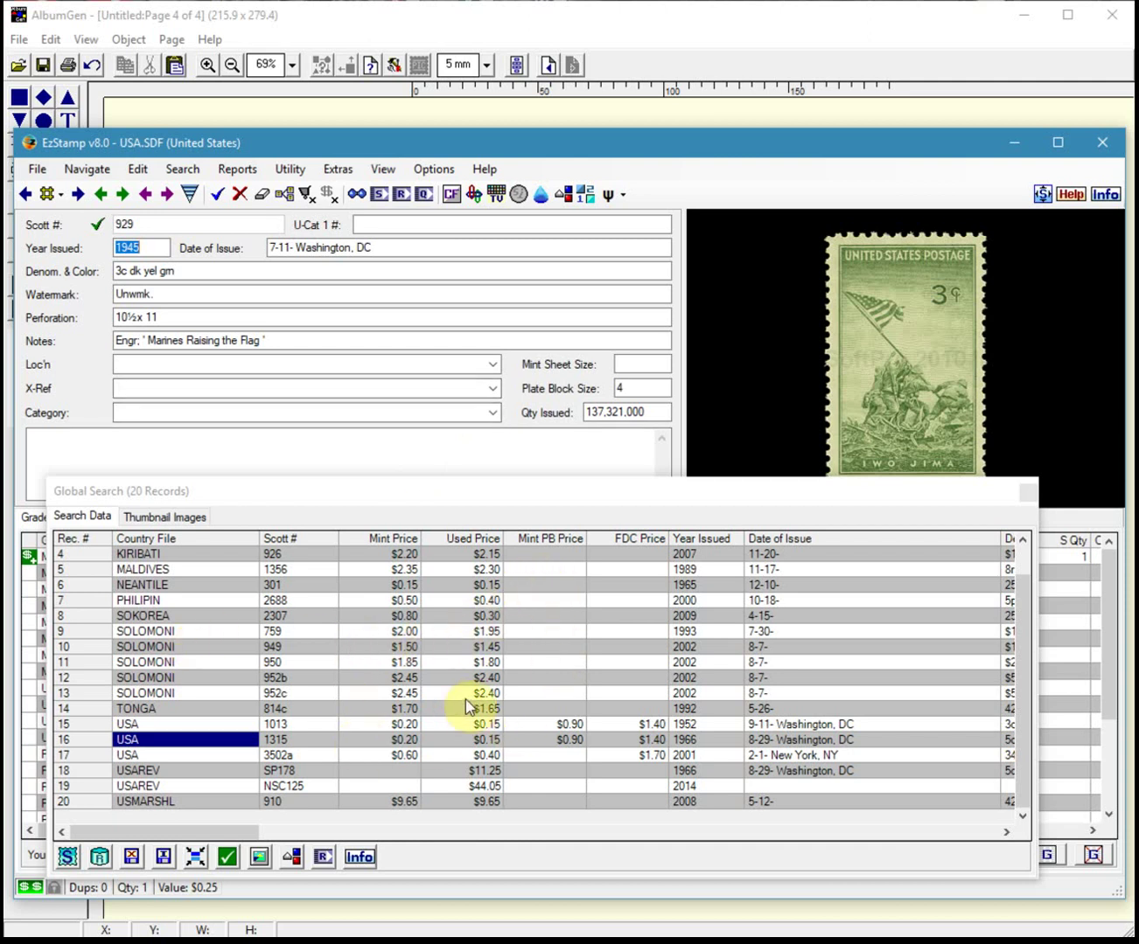
double_click(170, 633)
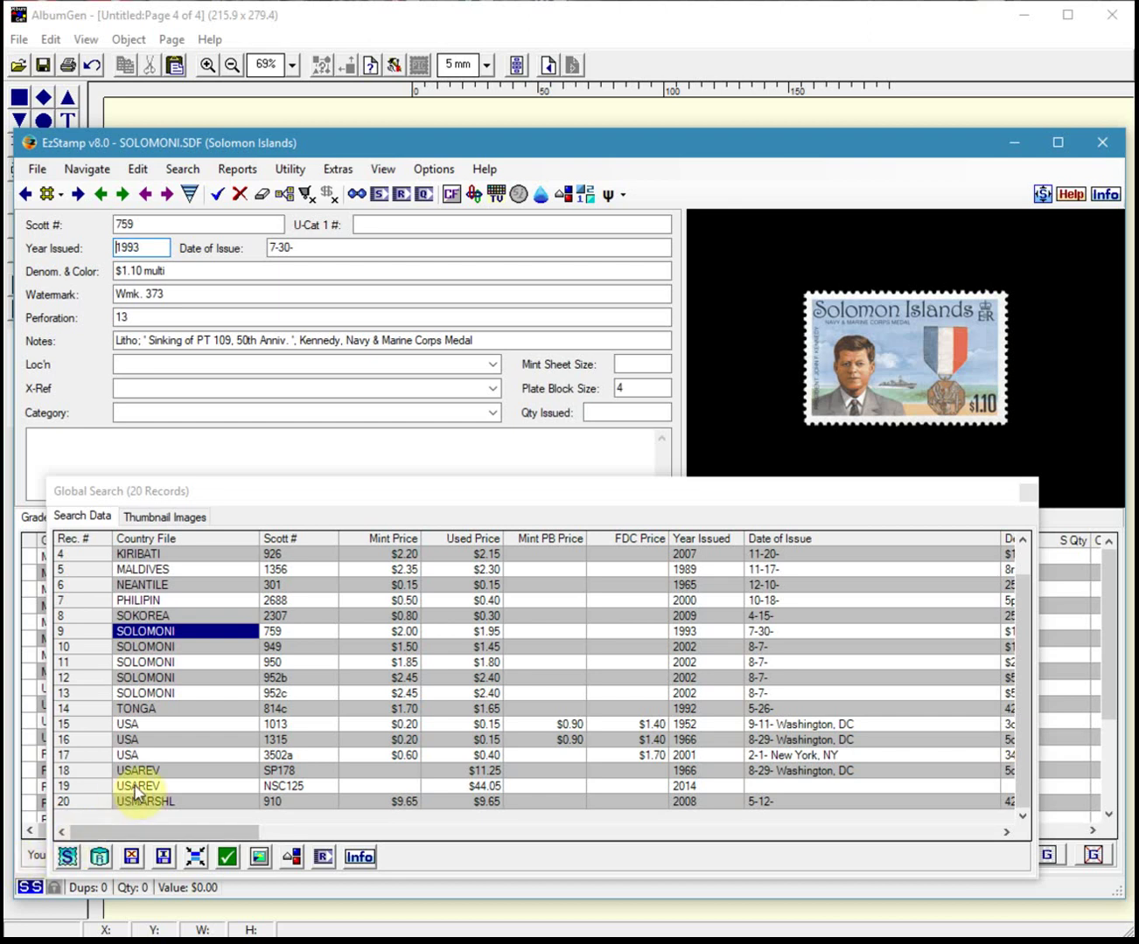
double_click(158, 742)
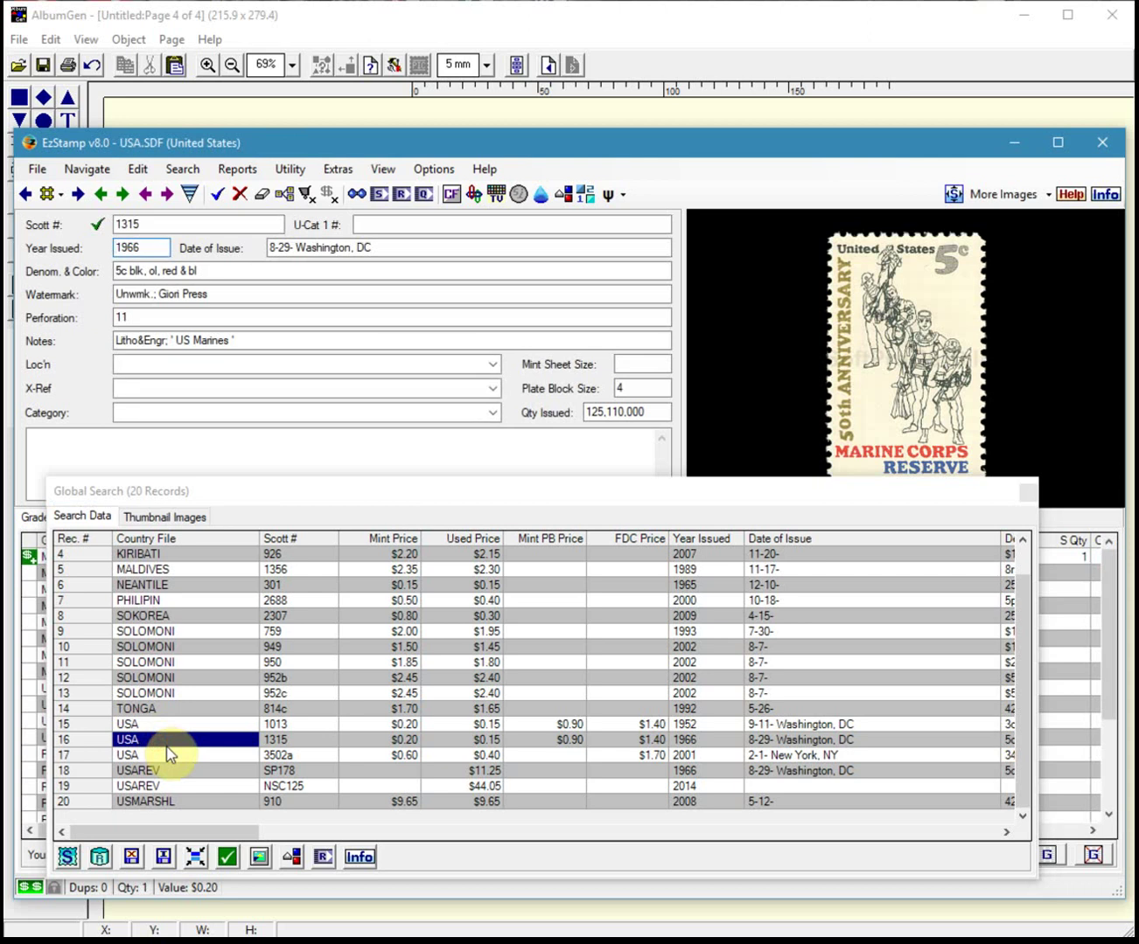
Step: Back in AlbumGen, add the text "SEMPER FIDELIS" in bold 30-point Arial and place it in the lower part of page 4
click(617, 38)
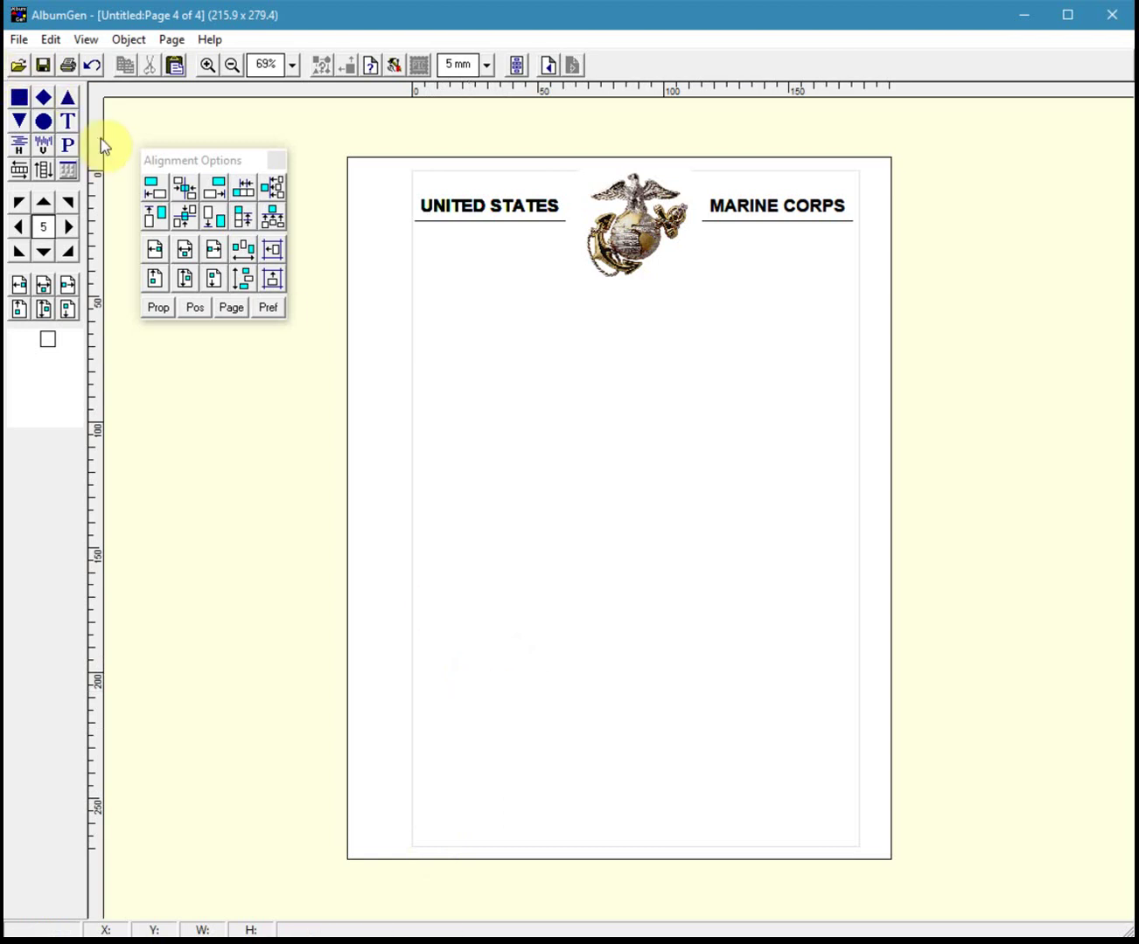
click(68, 120)
click(479, 698)
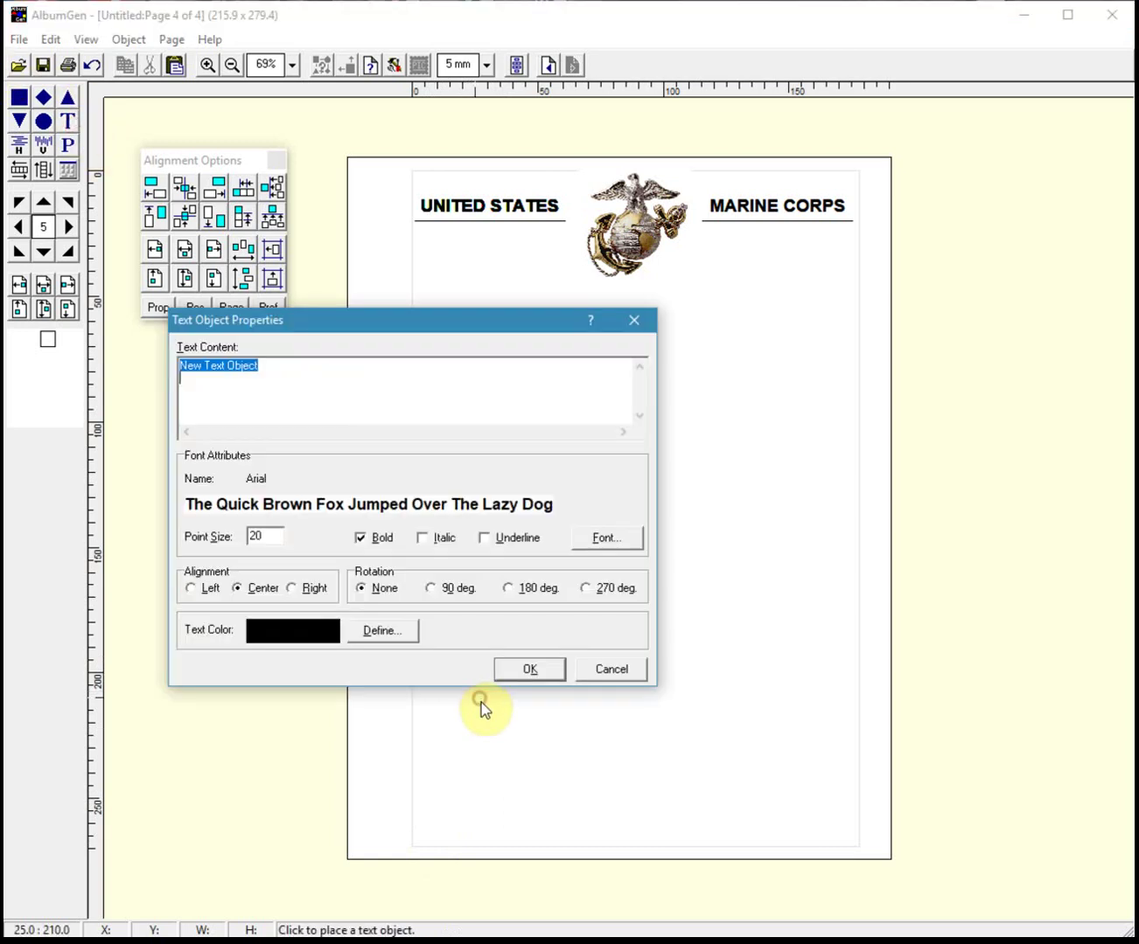
text(SEMPER FIDELIS)
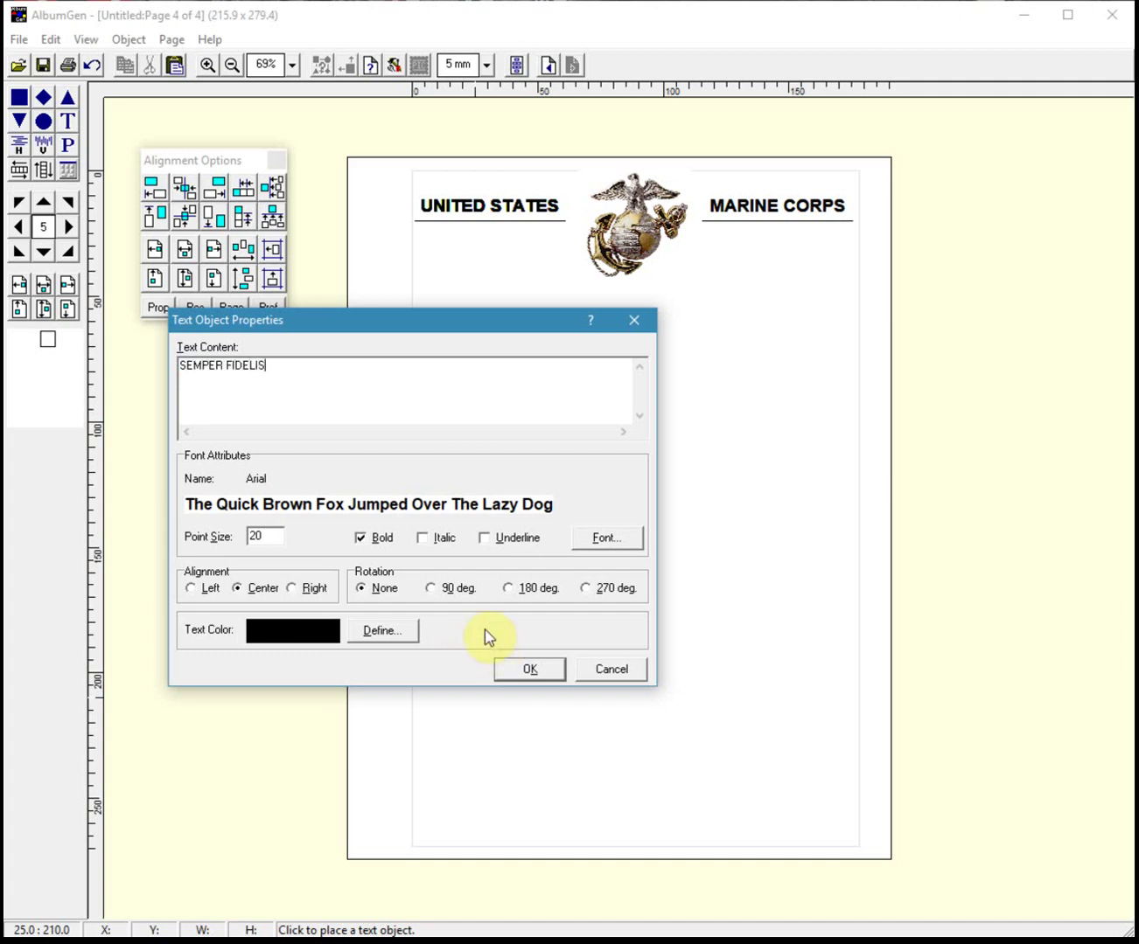
click(282, 539)
drag(283, 539, 183, 536)
text(30)
click(528, 670)
drag(579, 725, 627, 707)
click(619, 759)
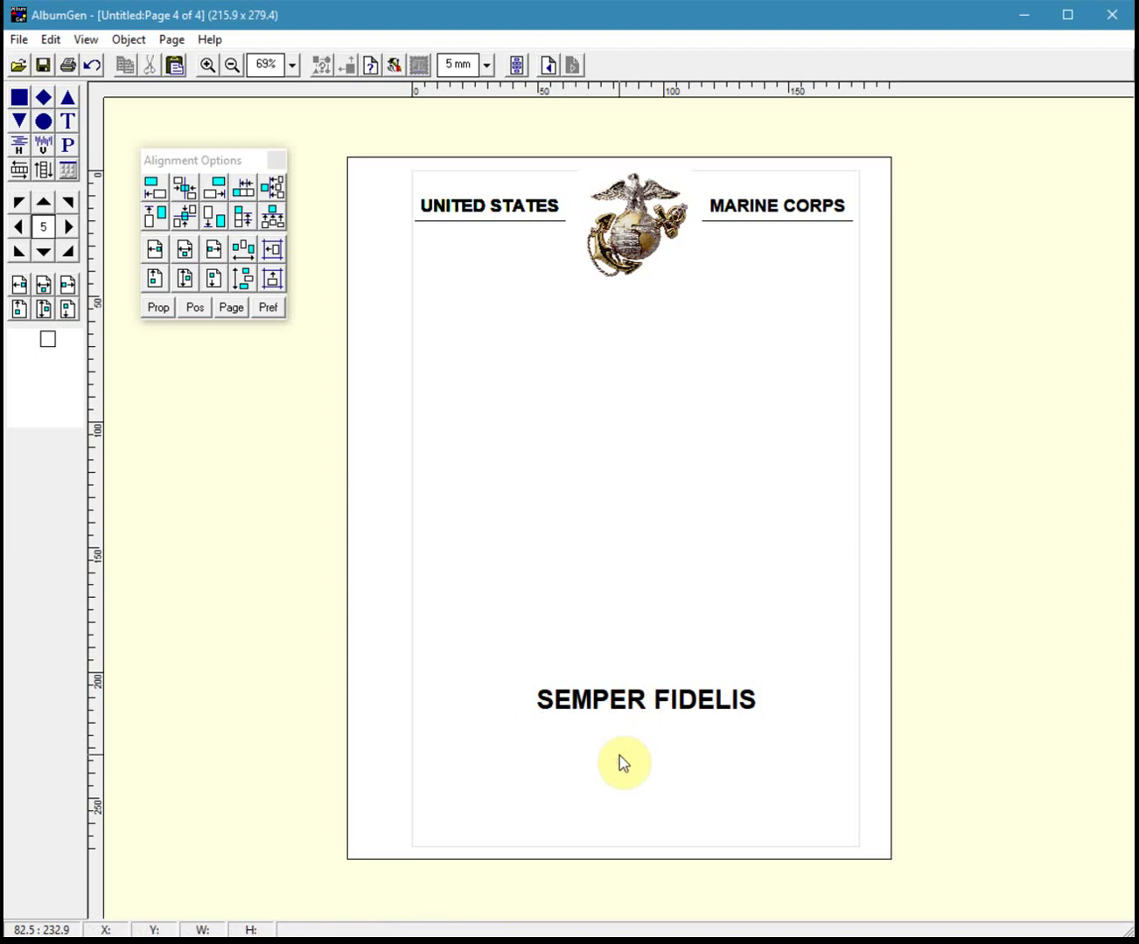